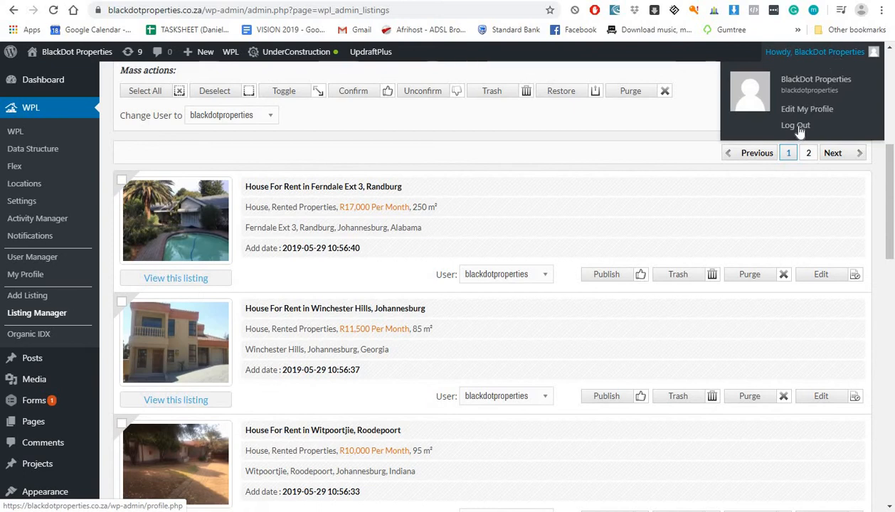
# Step: Log out of the BlackDot Properties WordPress admin from the Howdy account menu
pyautogui.click(796, 133)
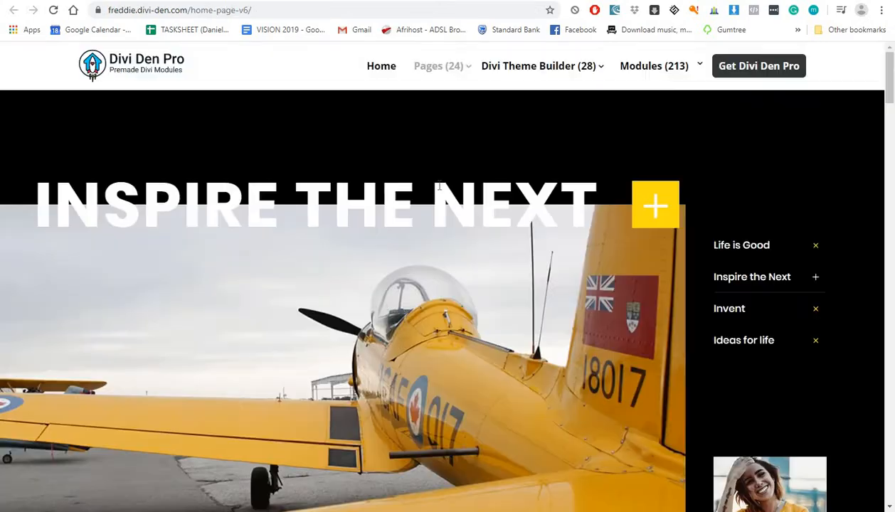
# Step: Scroll the Divi demo home page down to Our News, then return to the BlackDot Properties login tab
pyautogui.scroll(-5, 439, 189)
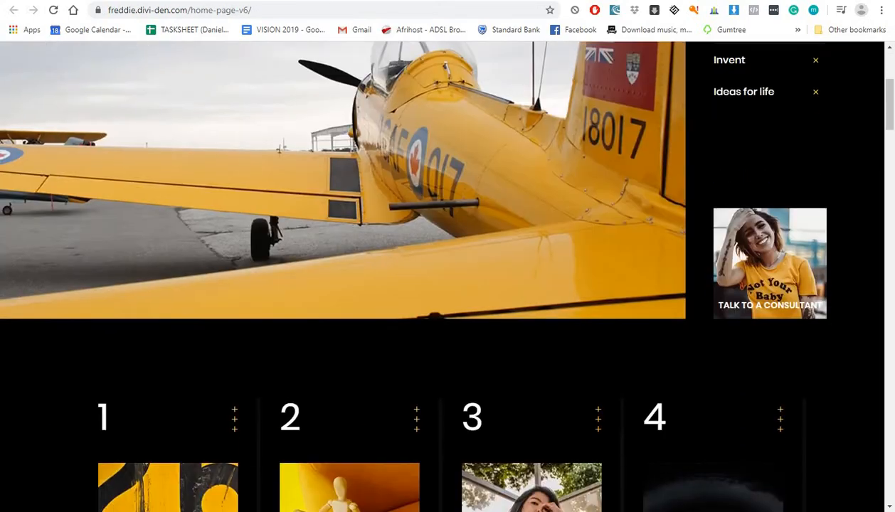
pyautogui.scroll(-10, 439, 190)
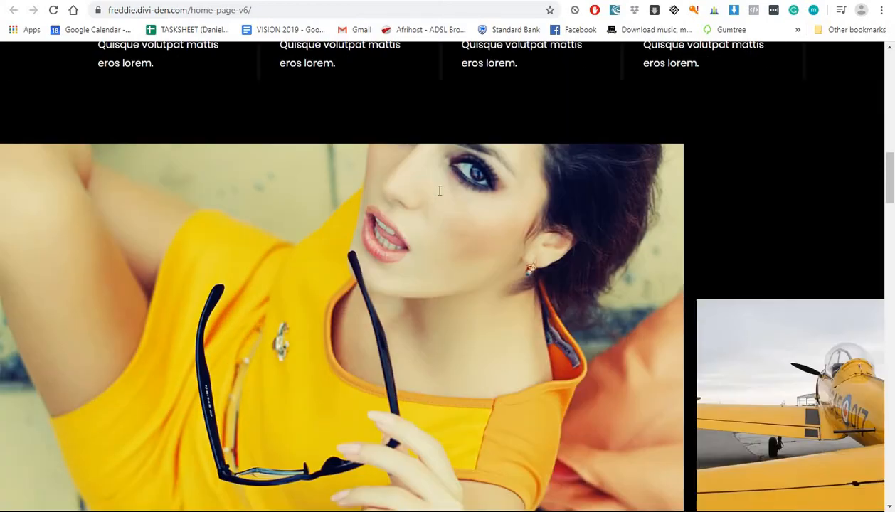
pyautogui.scroll(-10, 439, 191)
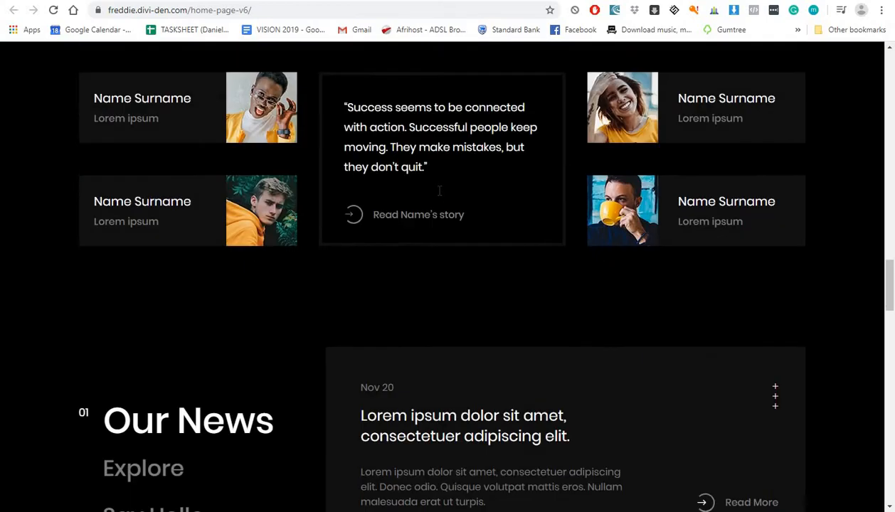
pyautogui.scroll(-3, 439, 190)
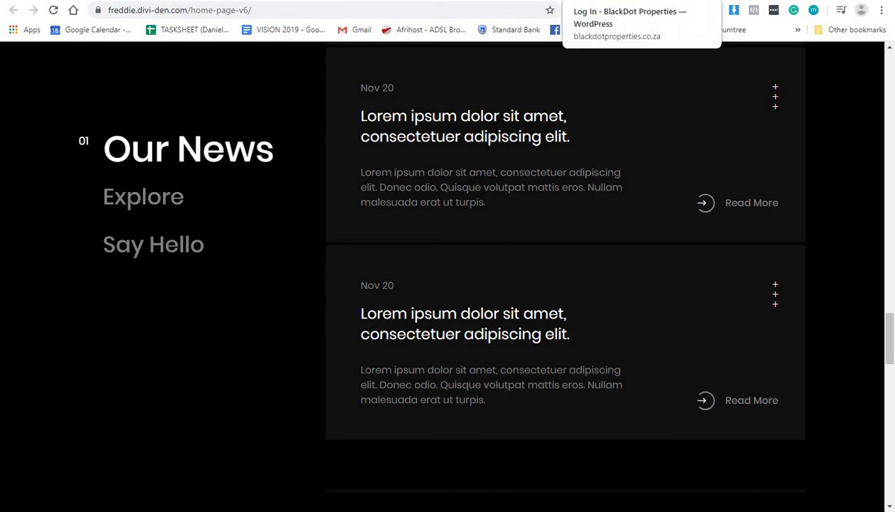
pyautogui.click(604, 0)
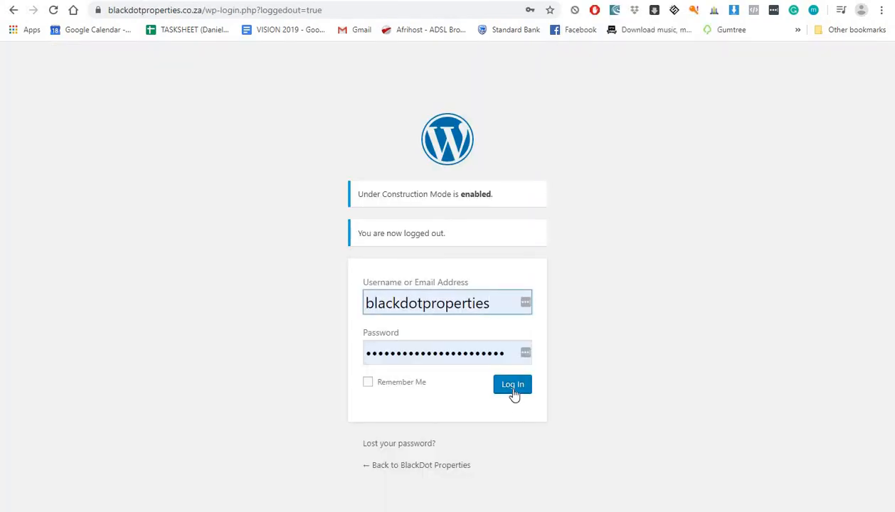
# Step: Log in to the BlackDot Properties admin, then log out again from the Howdy menu
pyautogui.click(512, 388)
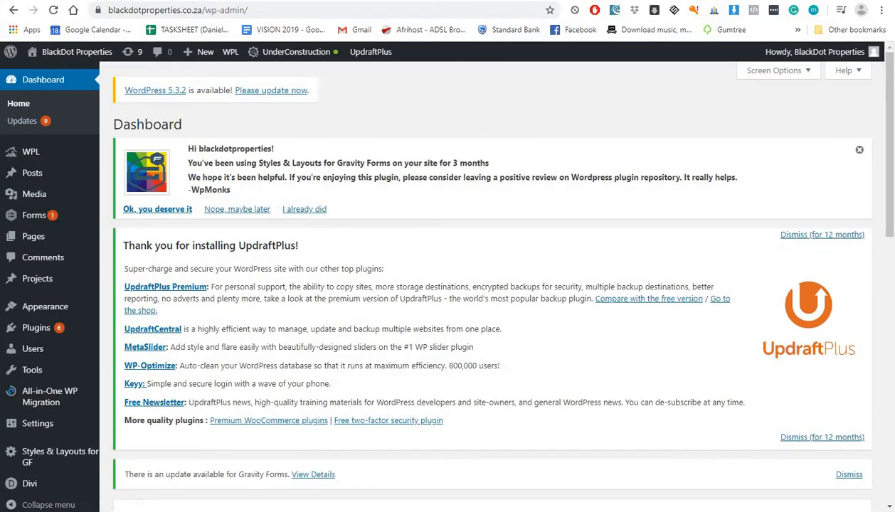
pyautogui.moveTo(826, 51)
pyautogui.click(796, 126)
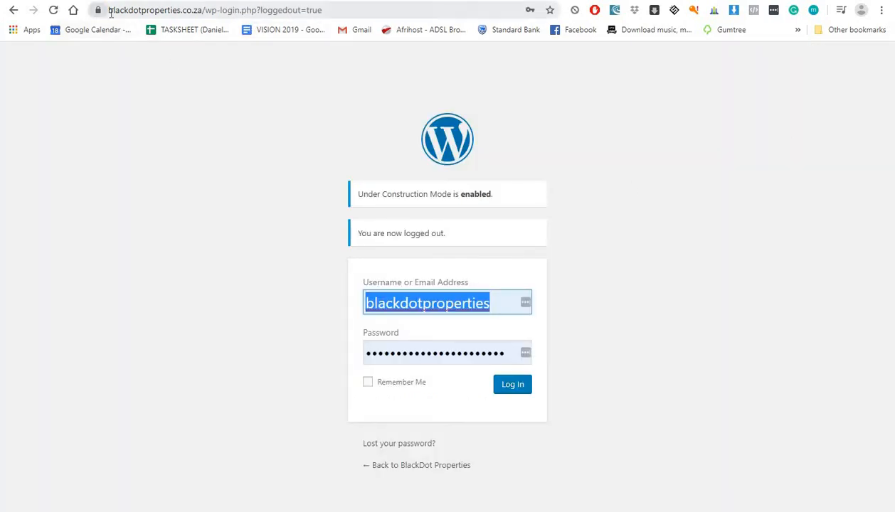
# Step: Load the site's root address to view the public under-development home page
pyautogui.moveTo(111, 11); pyautogui.dragTo(210, 11)
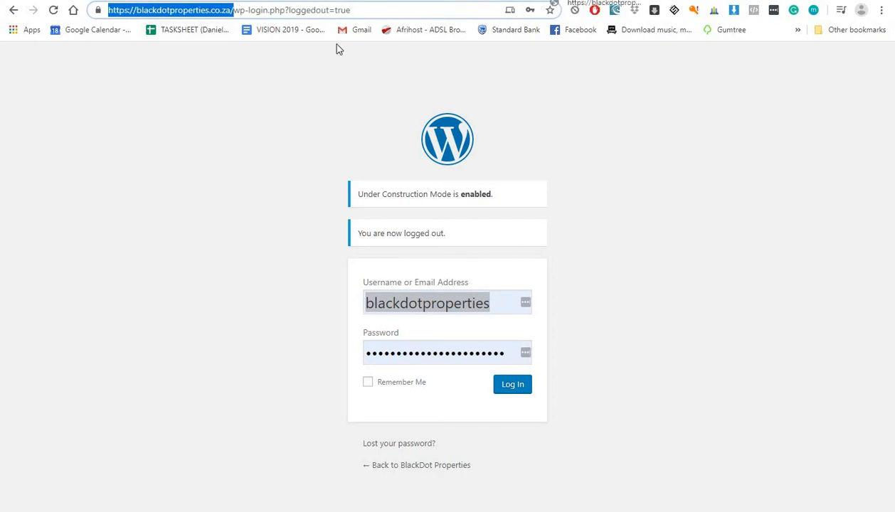
pyautogui.press('Return')
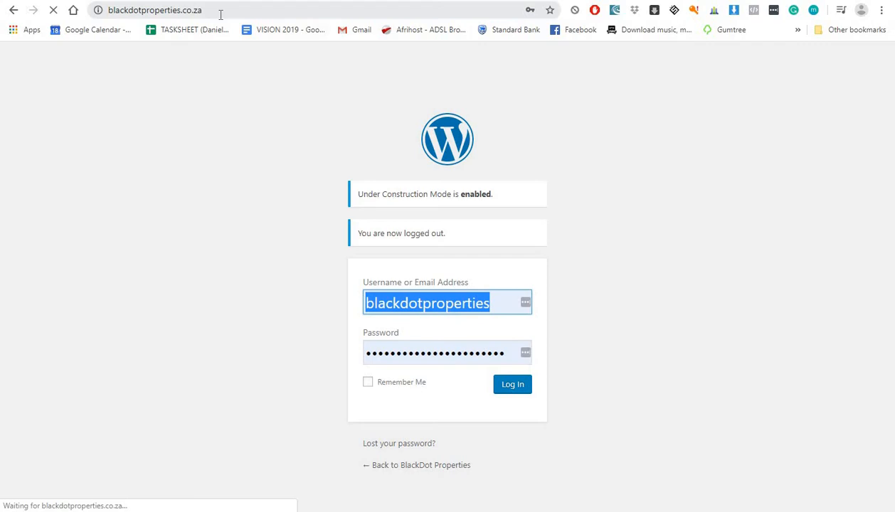
pyautogui.click(221, 11)
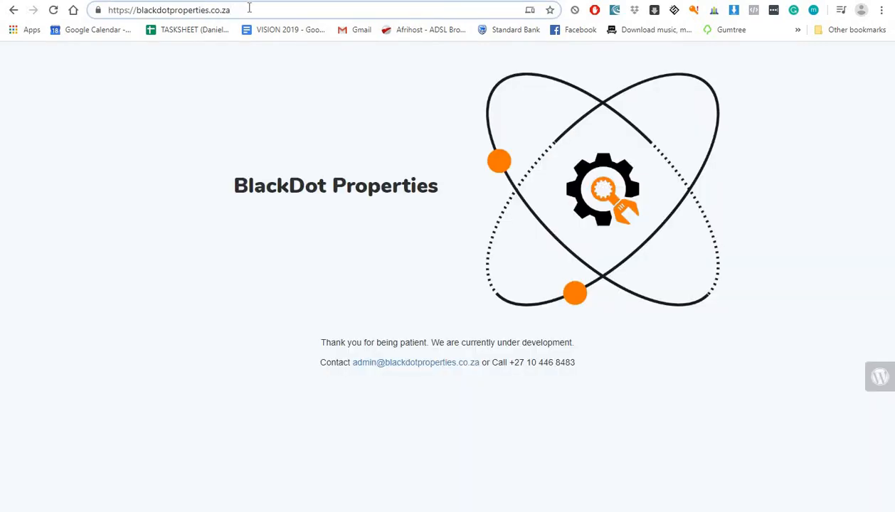
# Step: Go to the site's /wp-admin address and log in with the autofilled credentials
pyautogui.write('/wp-admin')
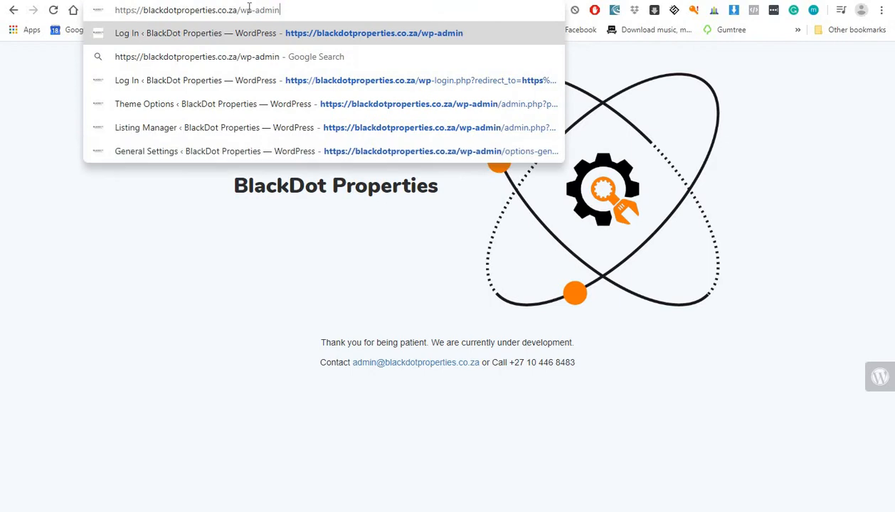
pyautogui.press('Return')
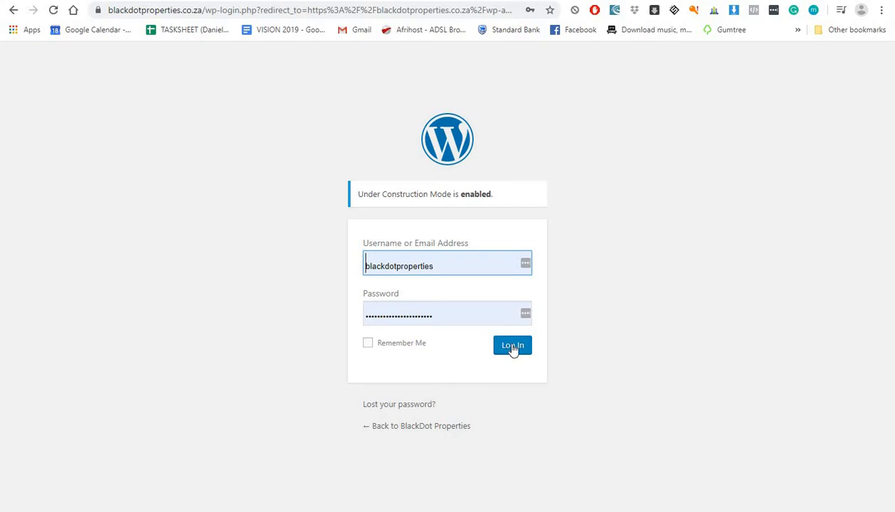
pyautogui.click(513, 347)
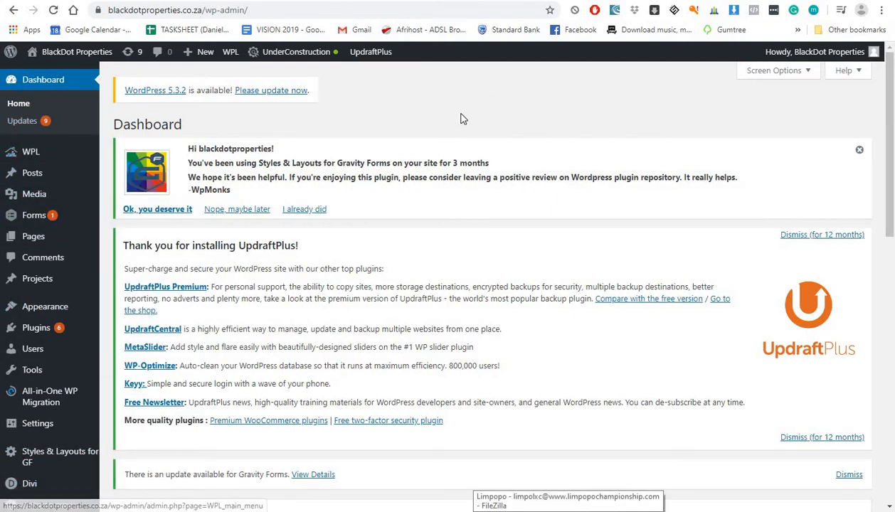
# Step: Open WPL's Listing Manager, then switch to the WPL User Manager listing user ID 1
pyautogui.moveTo(28, 151)
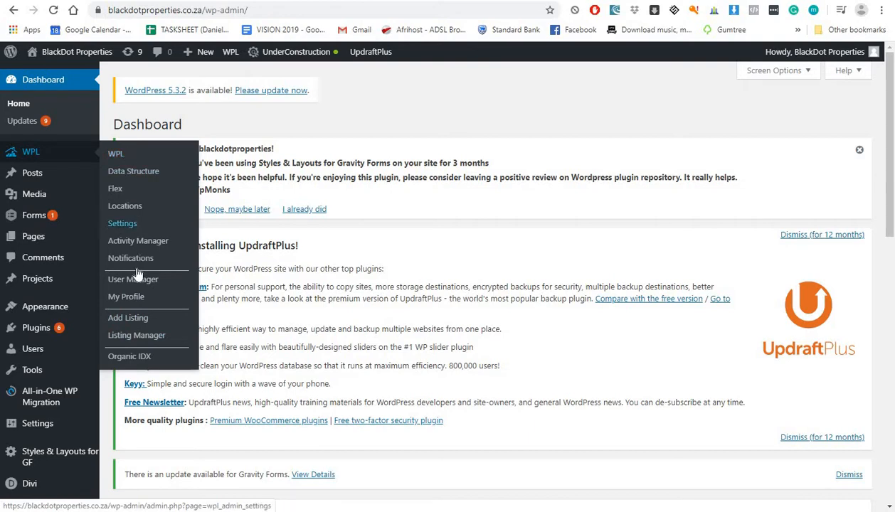
pyautogui.click(122, 339)
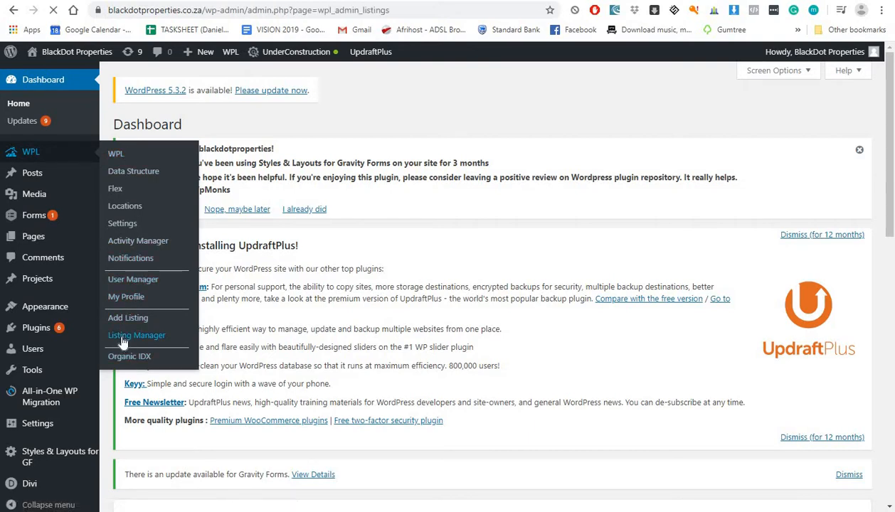
pyautogui.scroll(-4, 217, 224)
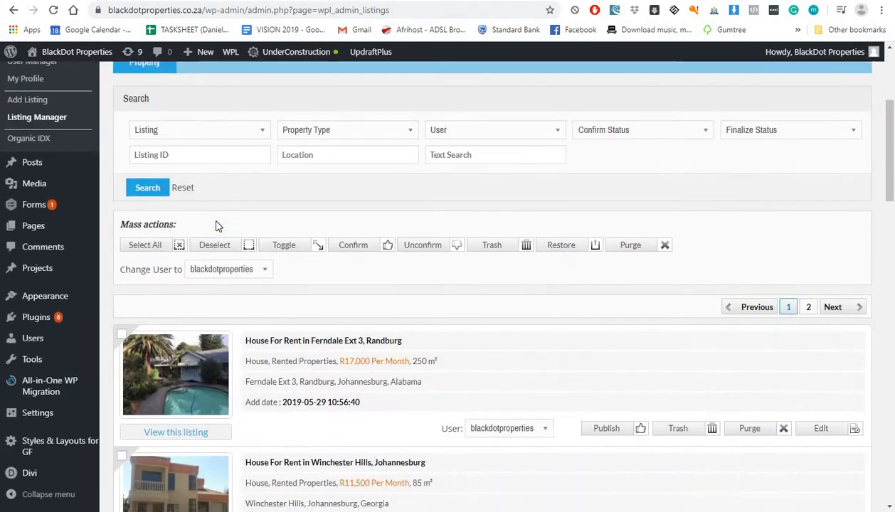
pyautogui.scroll(5, 217, 224)
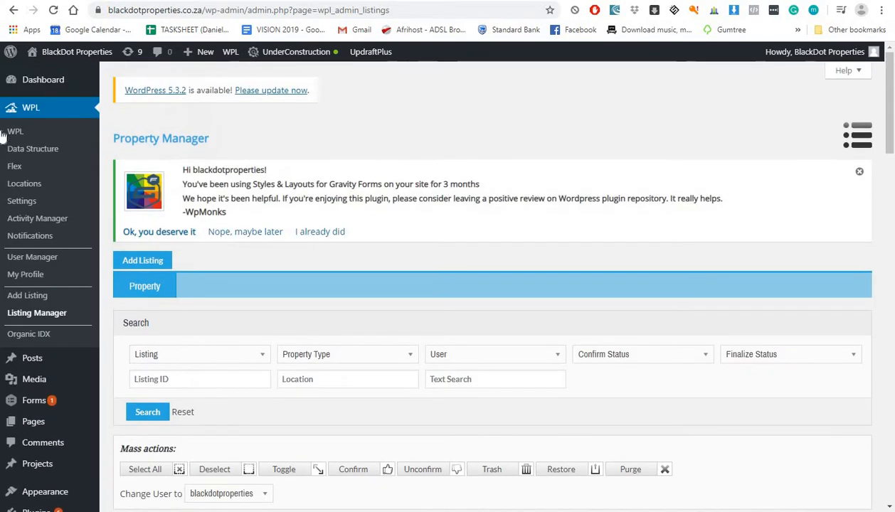
pyautogui.click(33, 257)
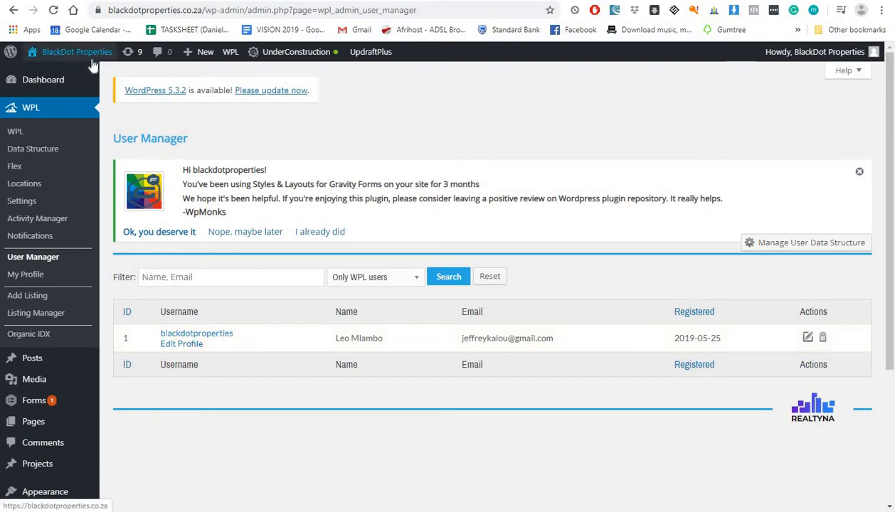
pyautogui.hotkey('ctrl', 'Tab')
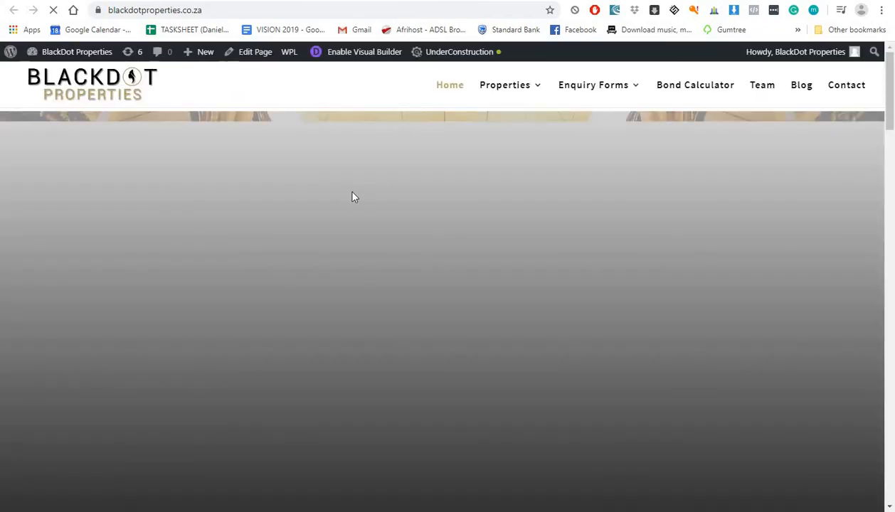
pyautogui.scroll(-6, 357, 206)
pyautogui.scroll(-8, 359, 209)
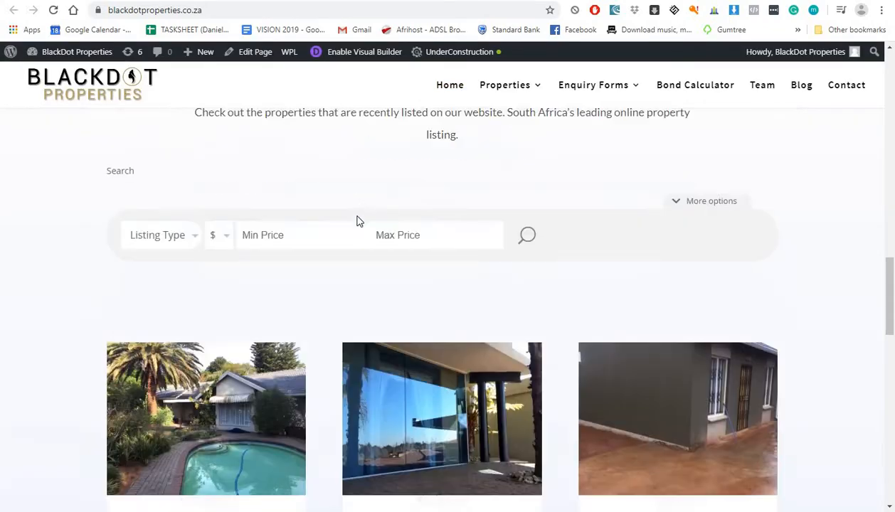
pyautogui.click(235, 245)
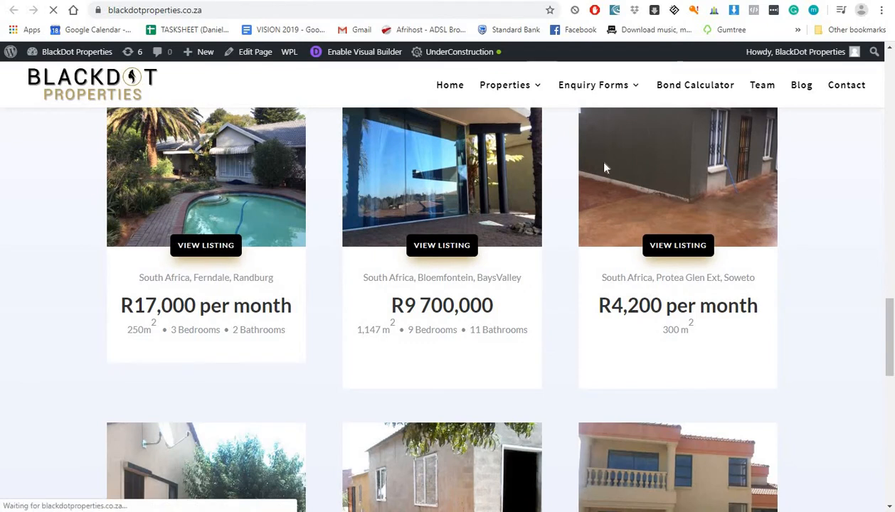
pyautogui.scroll(-8, 830, 219)
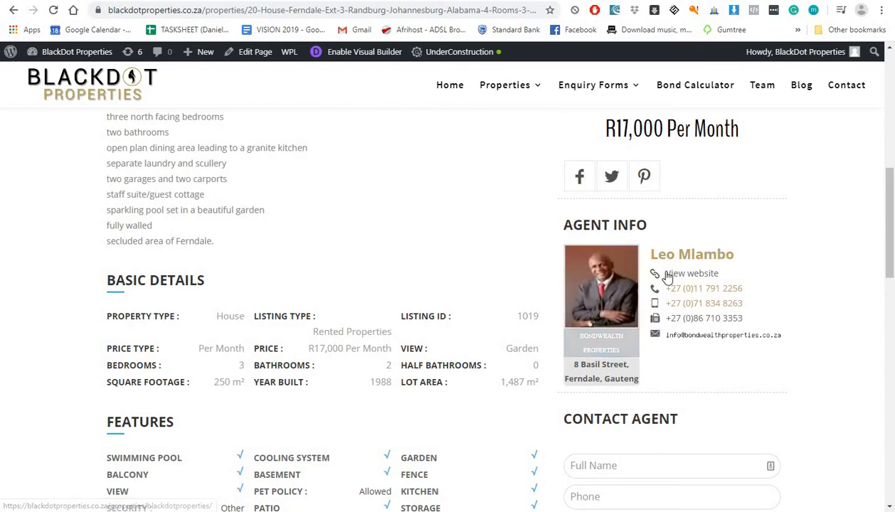
pyautogui.scroll(-1, 649, 235)
pyautogui.scroll(-1, 648, 235)
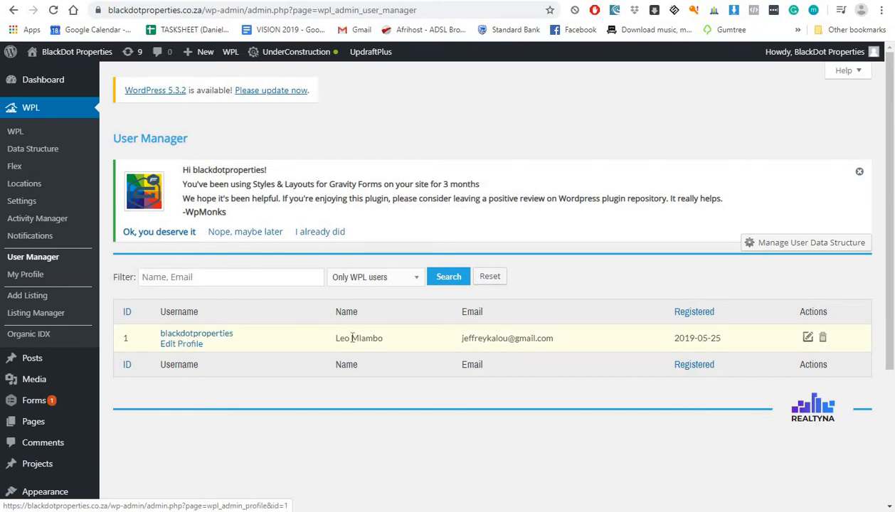
# Step: Open Edit Profile for user ID 1 and look over its name, gender and logo fields
pyautogui.moveTo(396, 341); pyautogui.dragTo(260, 344)
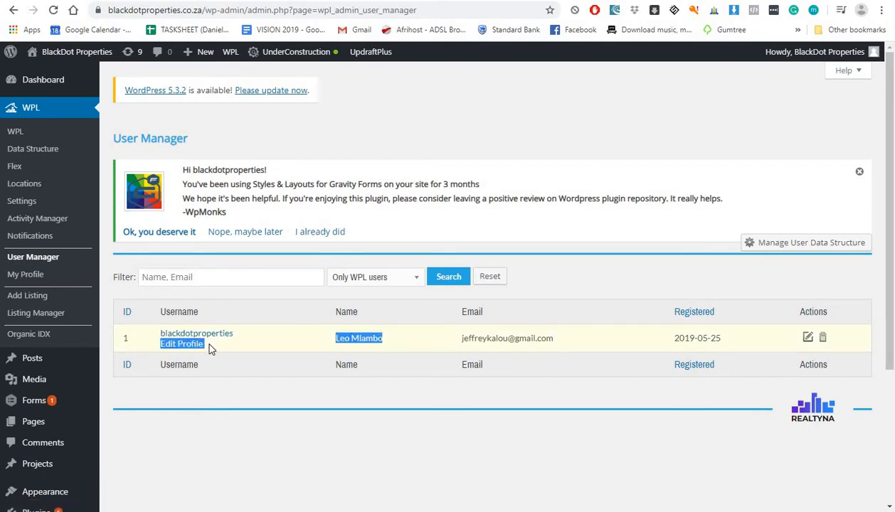
pyautogui.click(197, 345)
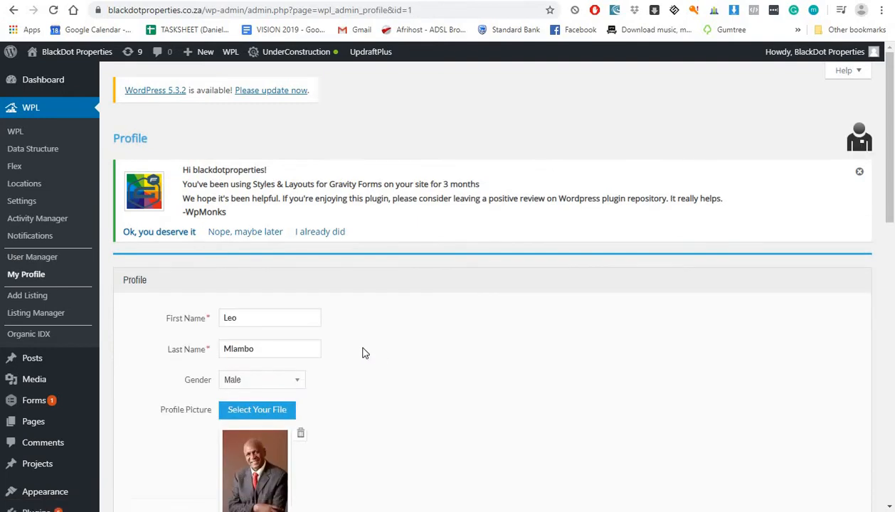
pyautogui.scroll(-3, 300, 318)
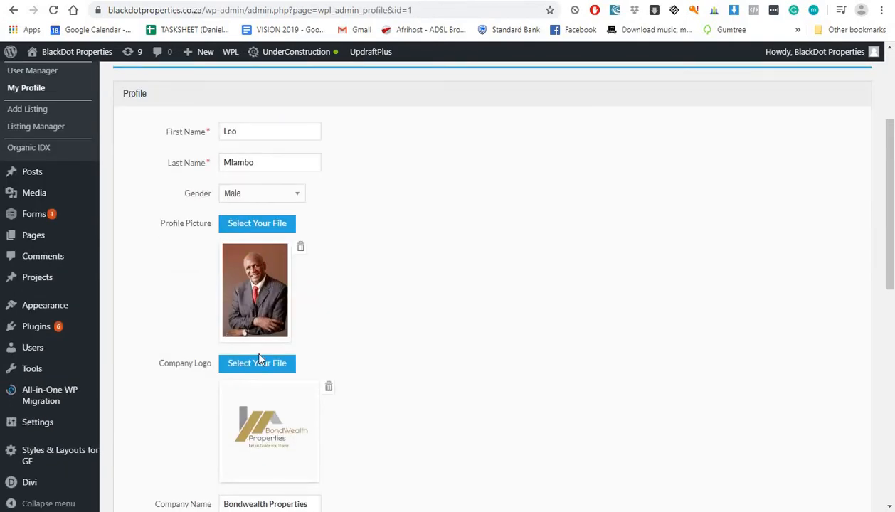
pyautogui.scroll(-1, 250, 221)
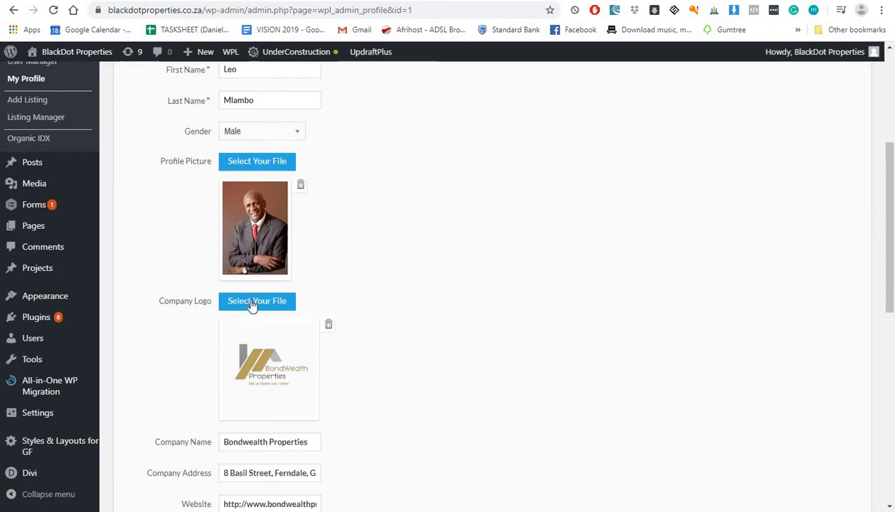
pyautogui.scroll(2, 250, 305)
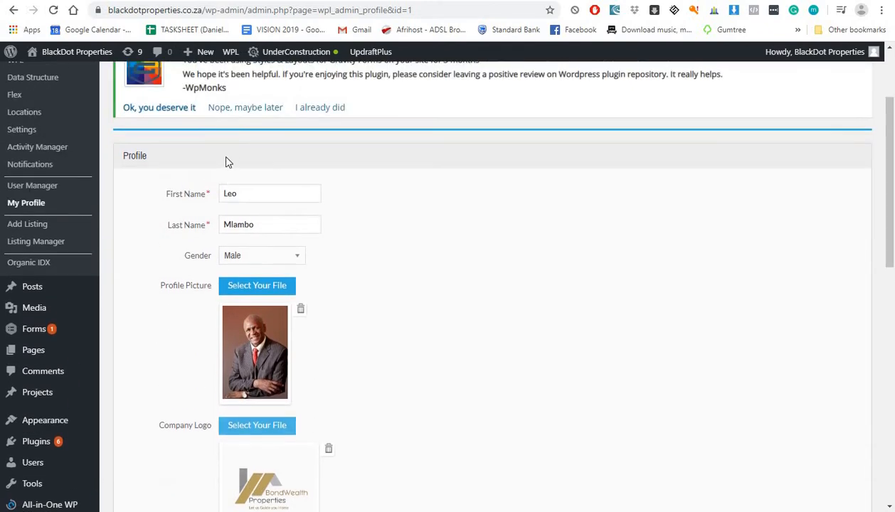
pyautogui.moveTo(252, 190); pyautogui.dragTo(166, 196)
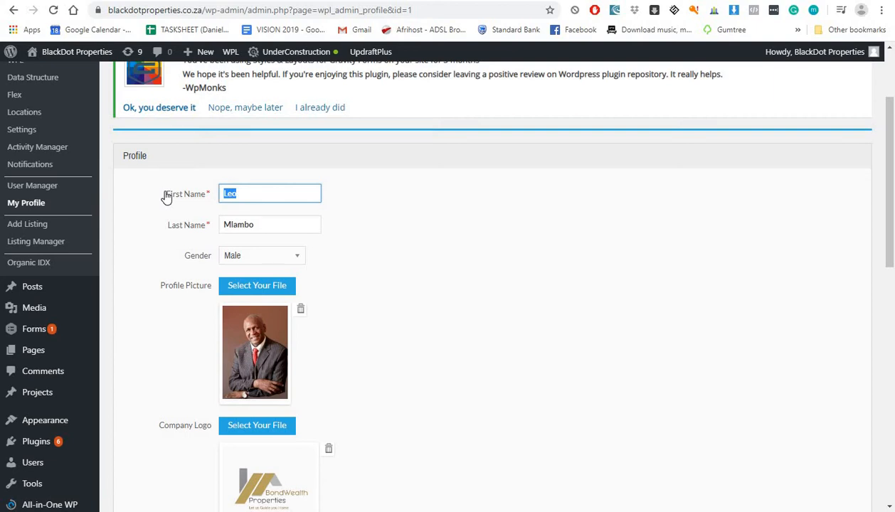
# Step: Make the first name 'BlackDot' and move 'Properties' into the last name, keeping gender Male
pyautogui.write('BlackDot Properties')
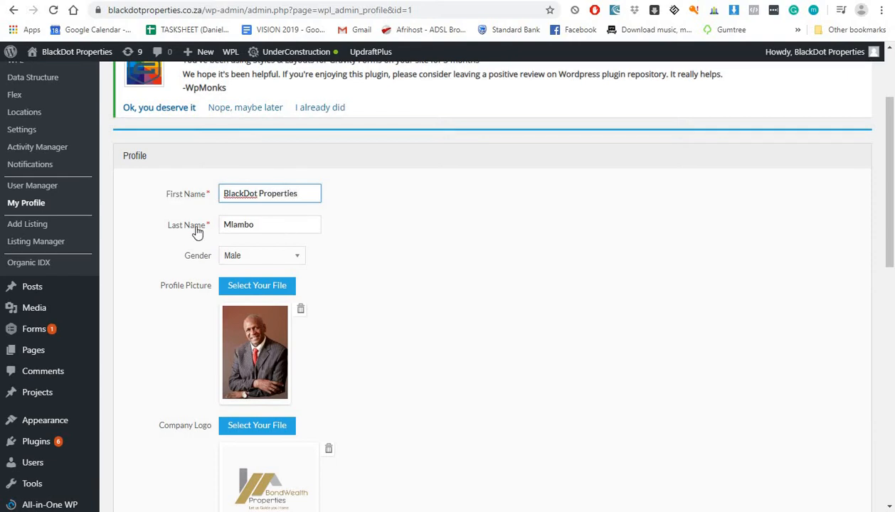
pyautogui.press('Tab')
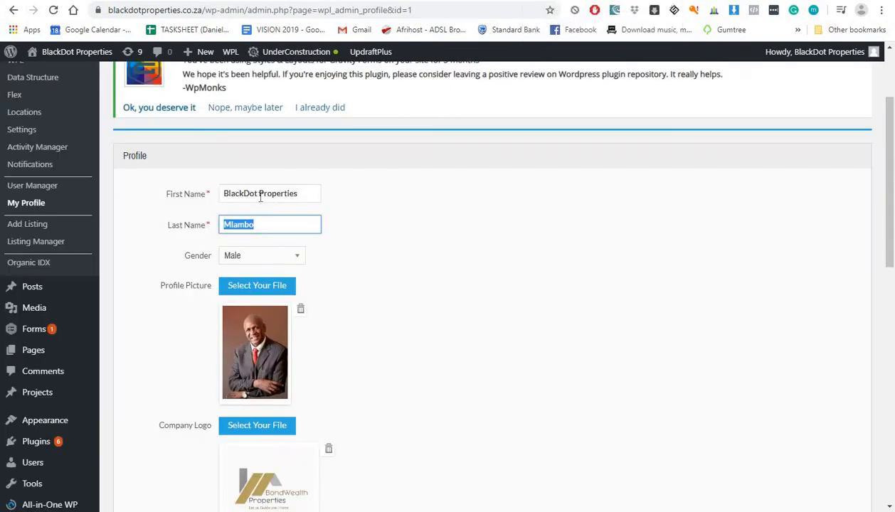
pyautogui.click(311, 200)
pyautogui.hotkey('shift', 'End')
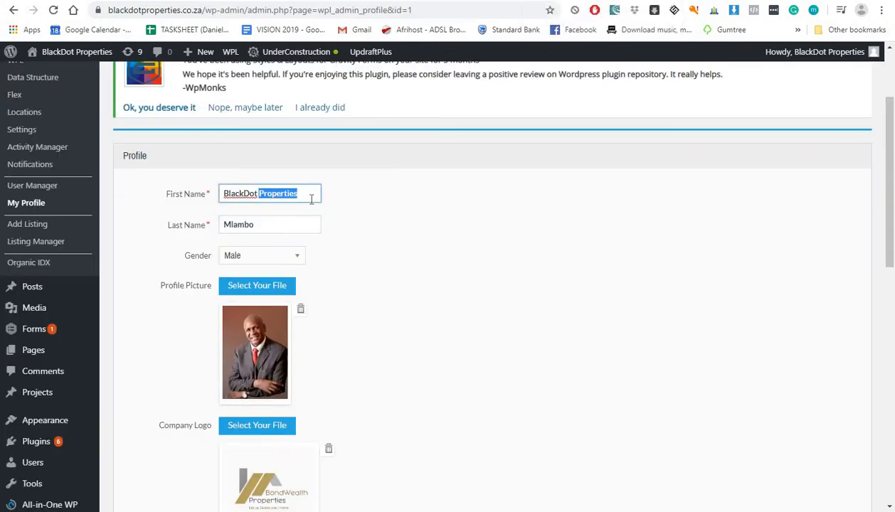
pyautogui.hotkey('ctrl', 'x')
pyautogui.doubleClick(234, 226)
pyautogui.hotkey('ctrl', 'v')
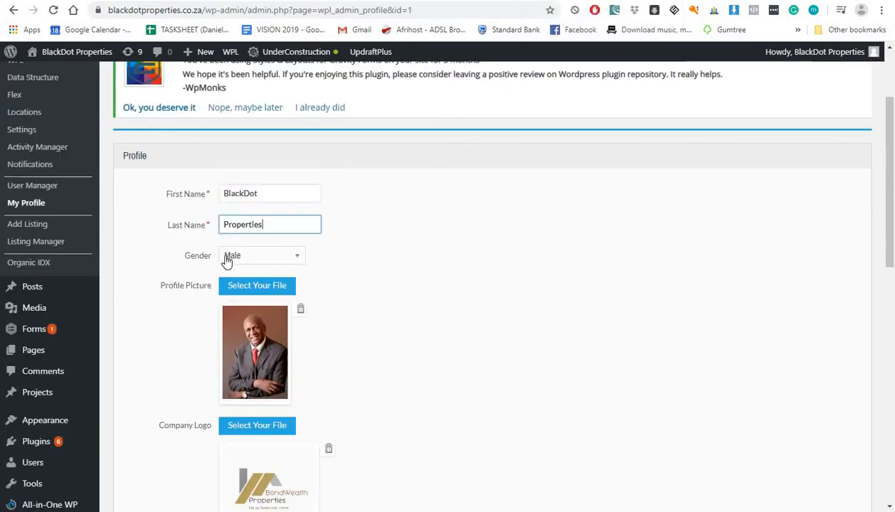
pyautogui.click(233, 260)
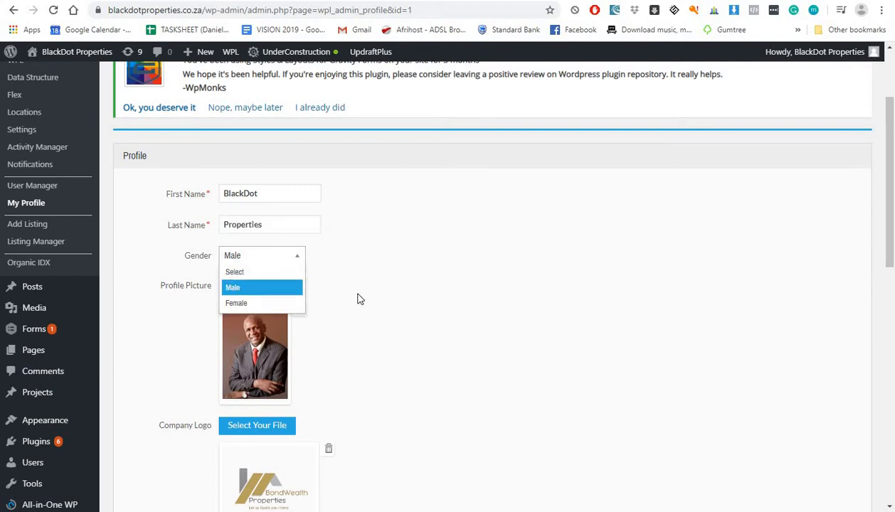
pyautogui.scroll(-3, 299, 213)
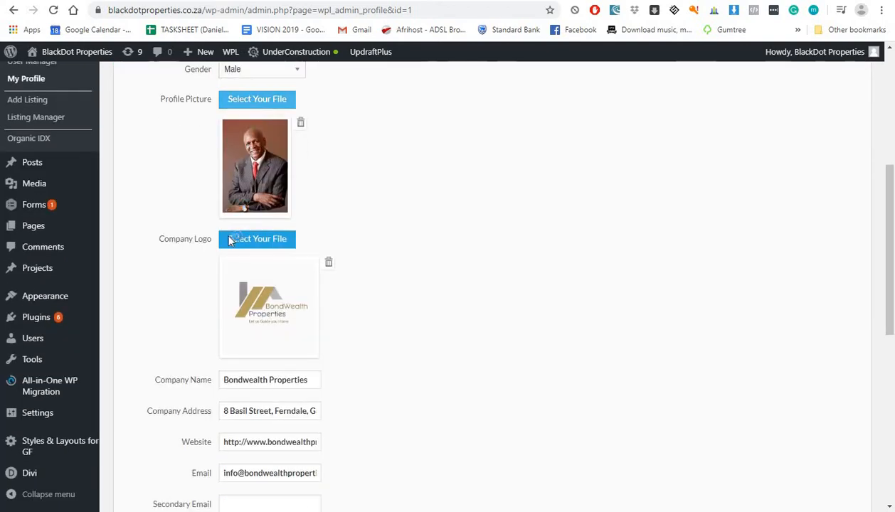
# Step: Start a profile picture upload and browse E: through KAYDESIGNS > WEB DEVELOPMENT > BLACKDOT PROPERTIES
pyautogui.click(231, 239)
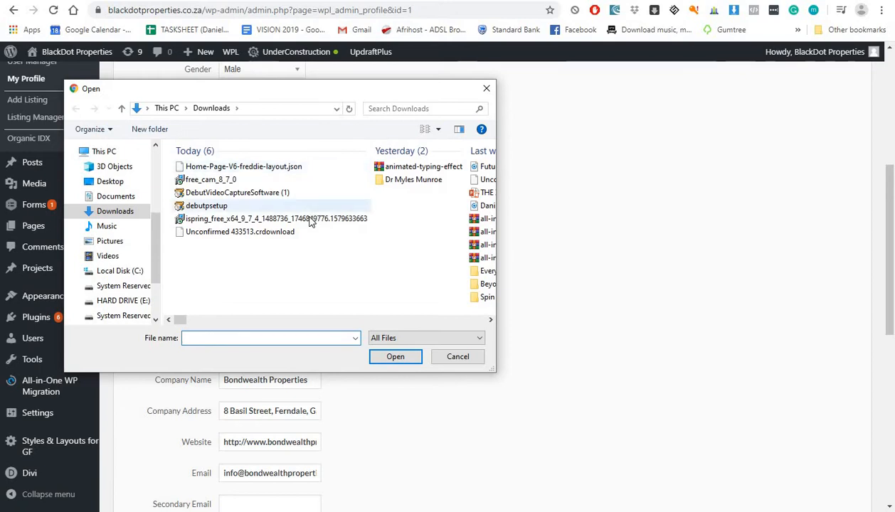
pyautogui.click(116, 198)
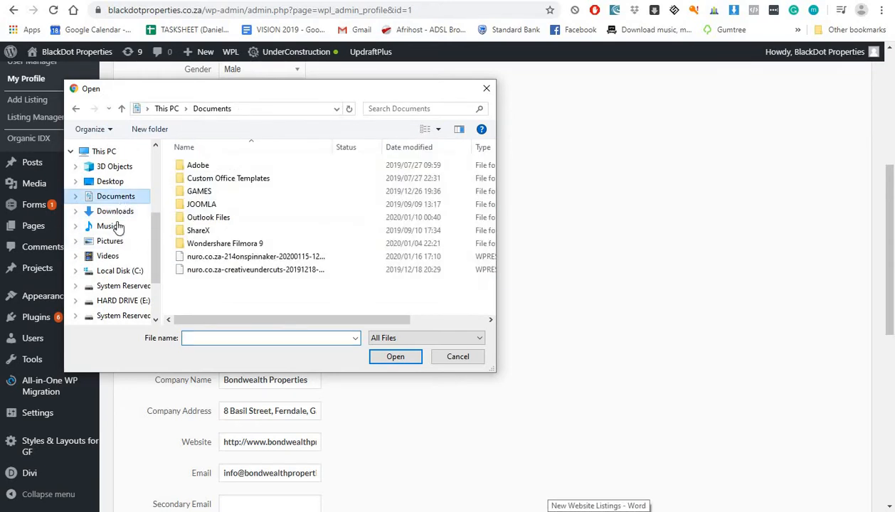
pyautogui.click(121, 300)
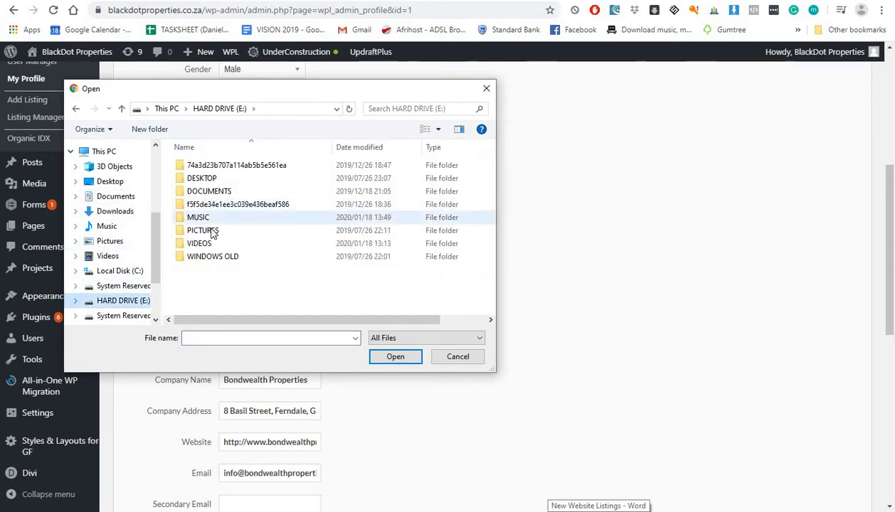
pyautogui.doubleClick(209, 190)
pyautogui.scroll(-5, 209, 284)
pyautogui.scroll(-2, 208, 299)
pyautogui.doubleClick(208, 286)
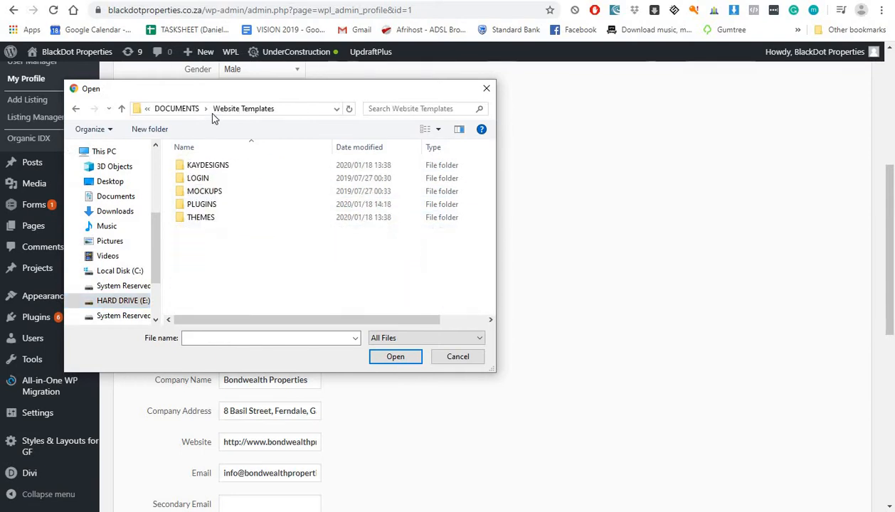
pyautogui.click(203, 167)
pyautogui.doubleClick(199, 168)
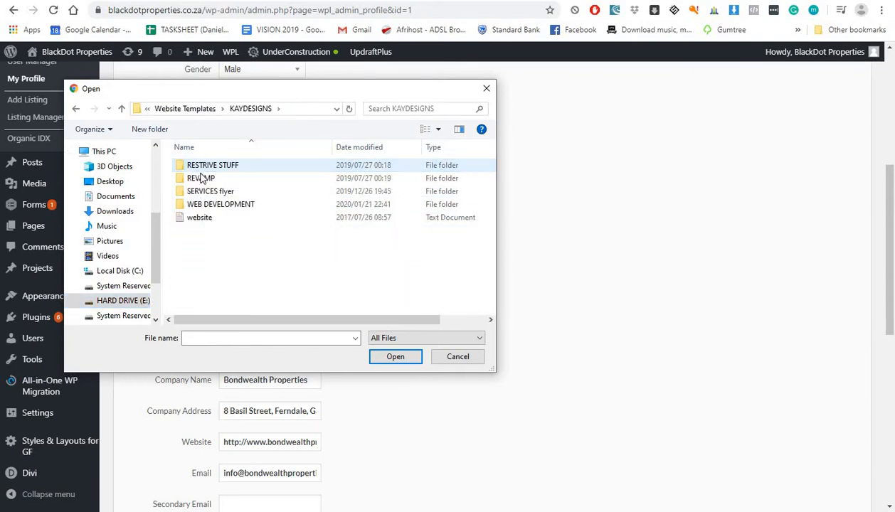
pyautogui.click(200, 217)
pyautogui.click(206, 205)
pyautogui.doubleClick(206, 205)
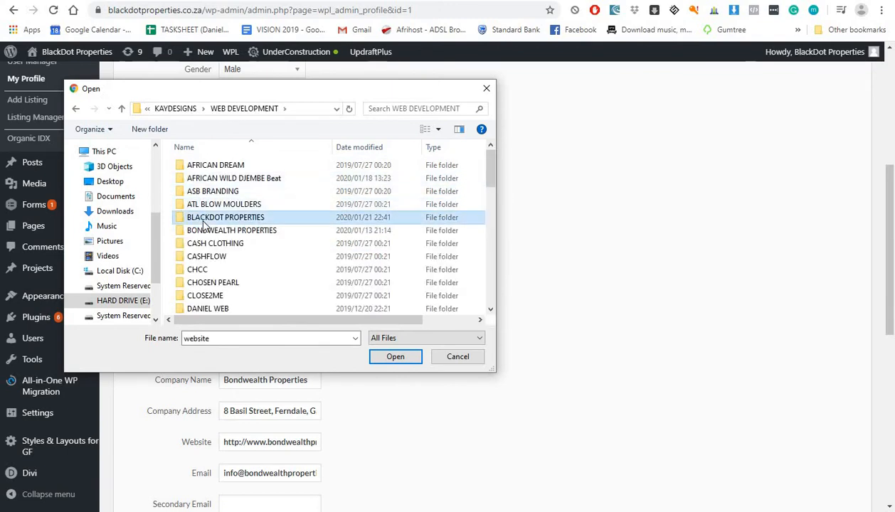
pyautogui.doubleClick(213, 217)
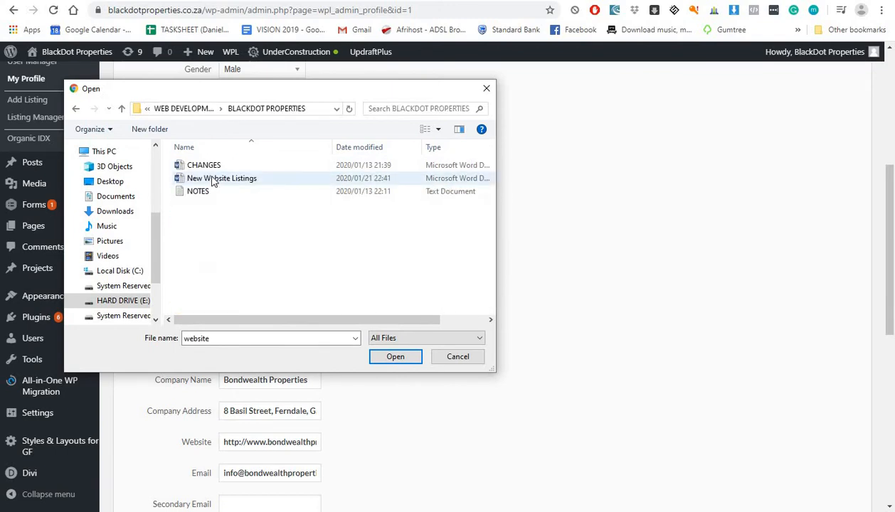
# Step: Upload the logo from E: DOCUMENTS > PHOTOSHOP > BLACK DOT PROPERTIES > Black Dot LOGO > FINAL as profile picture
pyautogui.click(117, 300)
pyautogui.doubleClick(194, 192)
pyautogui.scroll(-3, 209, 249)
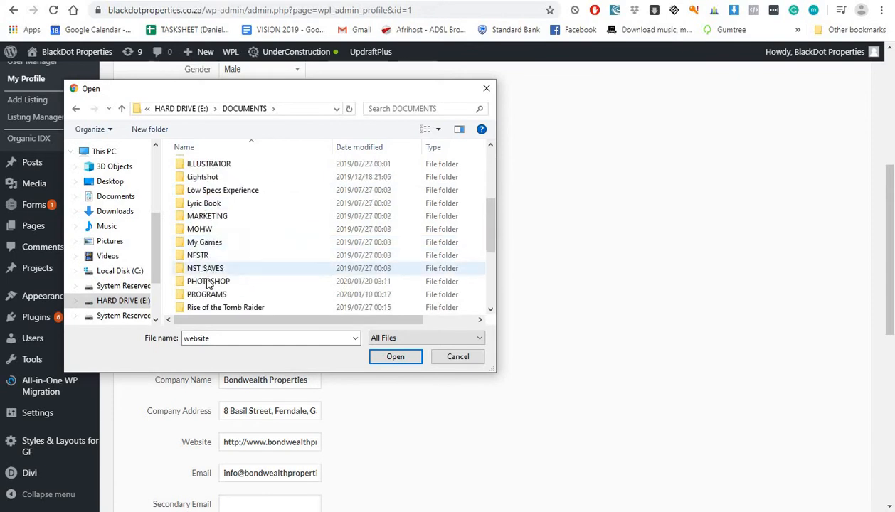
pyautogui.doubleClick(209, 283)
pyautogui.doubleClick(208, 192)
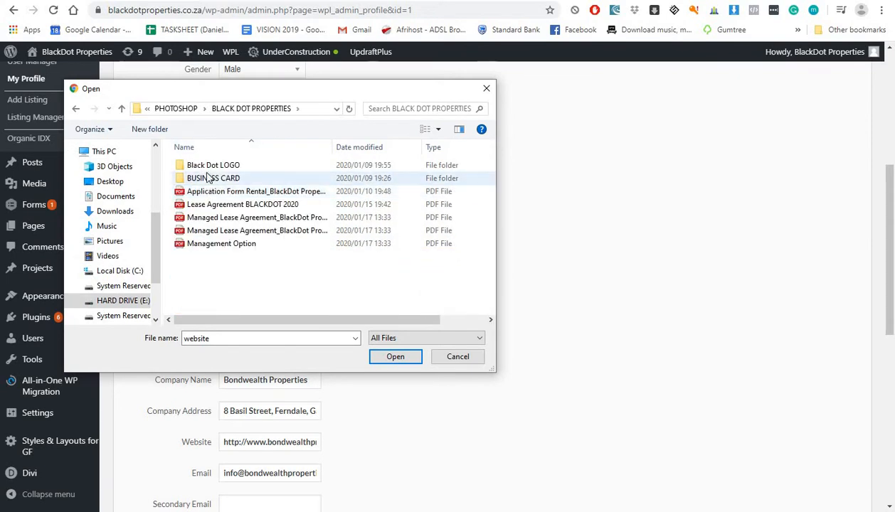
pyautogui.doubleClick(206, 165)
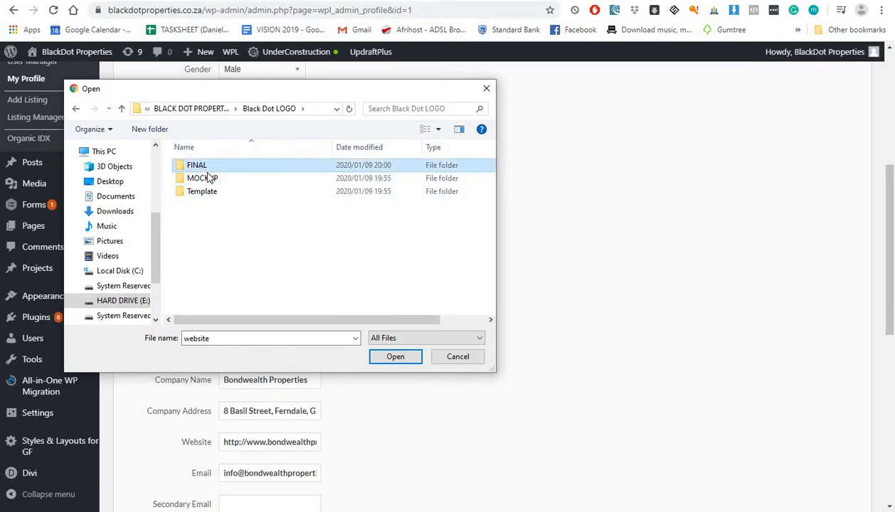
pyautogui.doubleClick(203, 166)
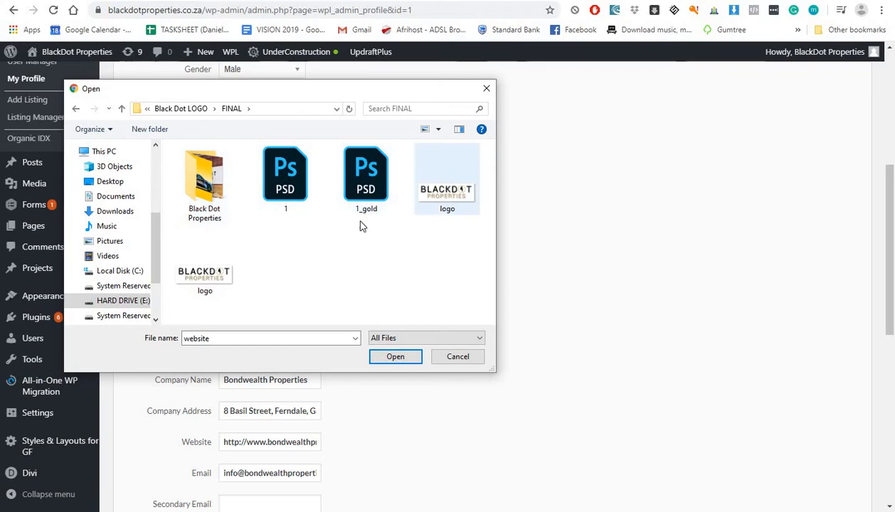
pyautogui.click(205, 279)
pyautogui.click(395, 356)
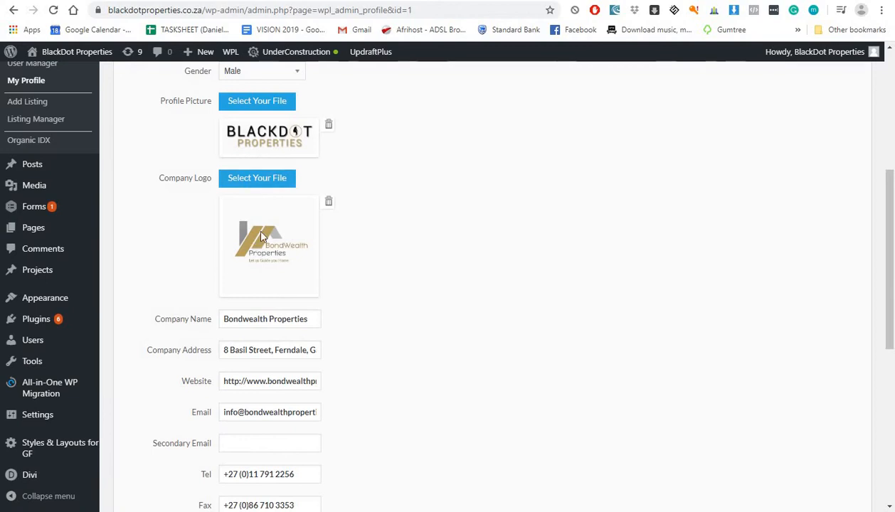
# Step: Upload the same BlackDot Properties logo image as the company logo
pyautogui.scroll(2, 227, 242)
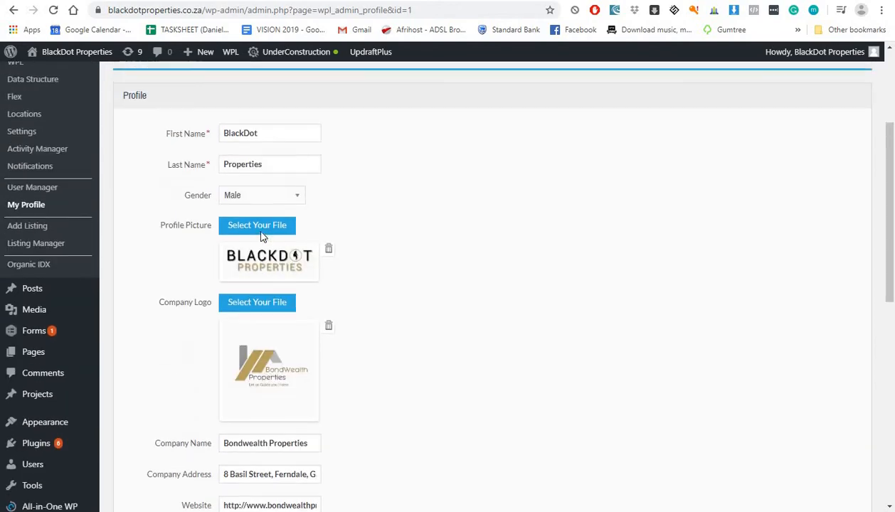
pyautogui.click(265, 304)
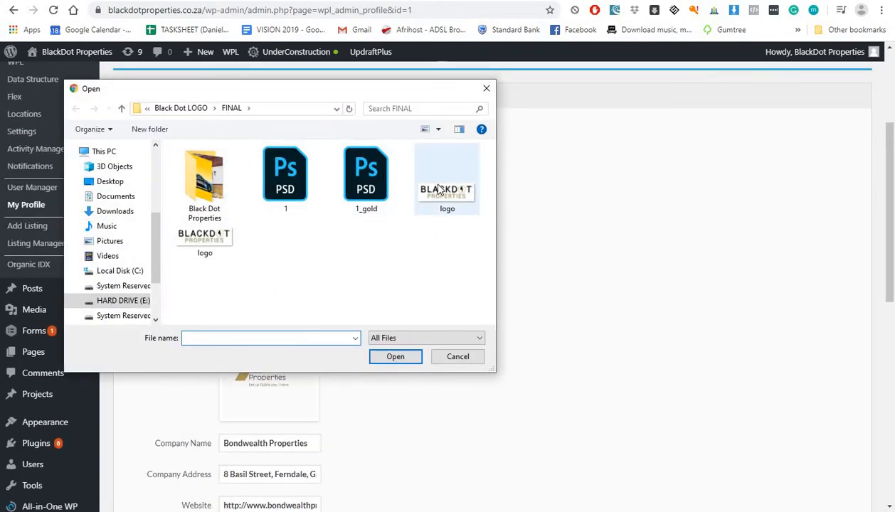
pyautogui.click(226, 239)
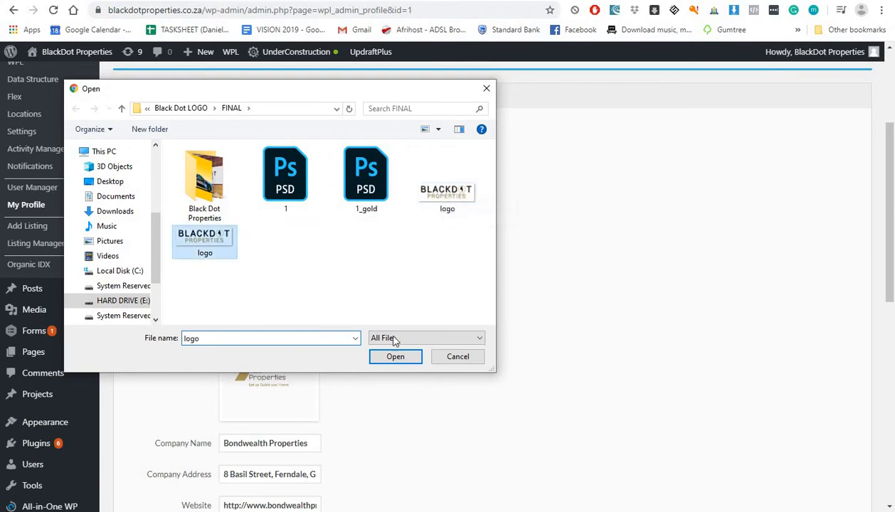
pyautogui.click(396, 357)
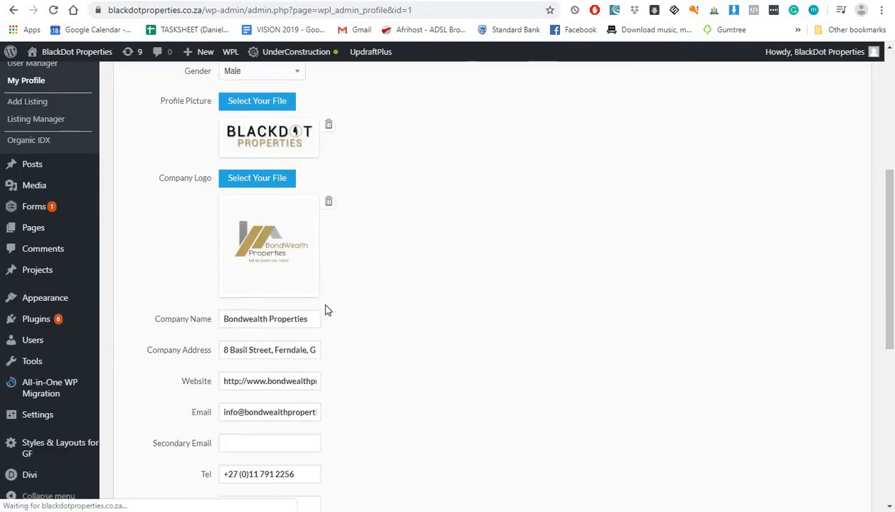
pyautogui.scroll(-1, 328, 310)
# Step: Replace 'Bondwealth' with 'BlackDot' so the Company Name reads 'BlackDot Properties'
pyautogui.click(269, 257)
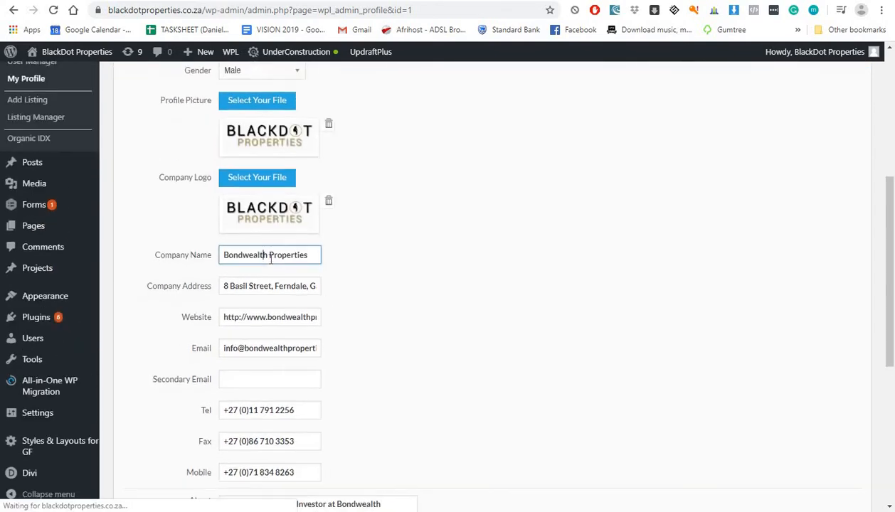
pyautogui.moveTo(269, 259); pyautogui.dragTo(224, 259)
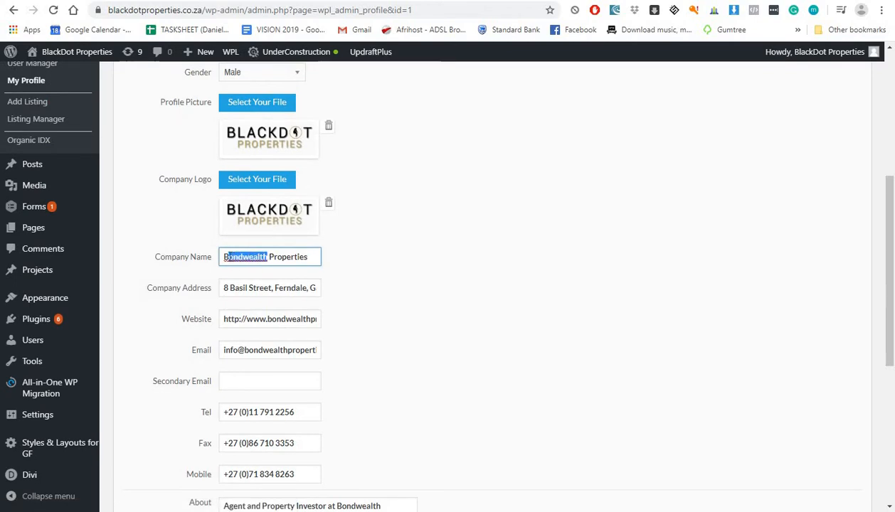
pyautogui.write('BlackDot')
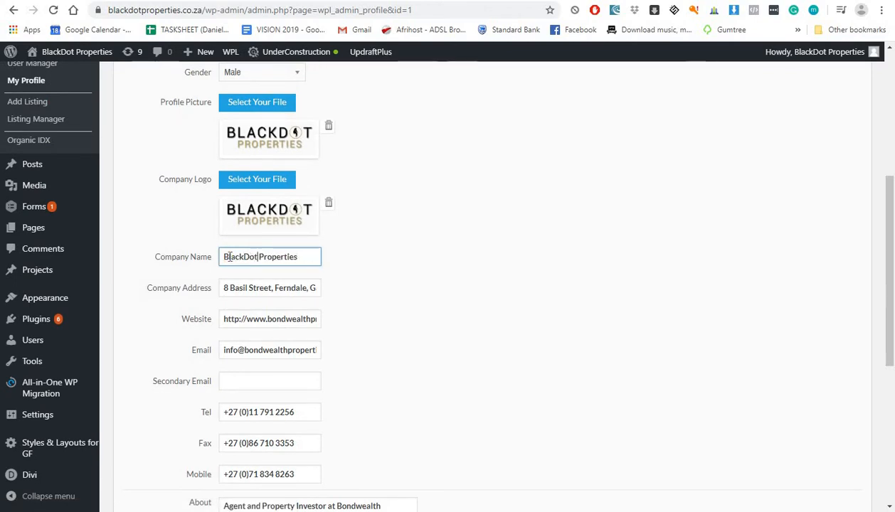
pyautogui.click(236, 285)
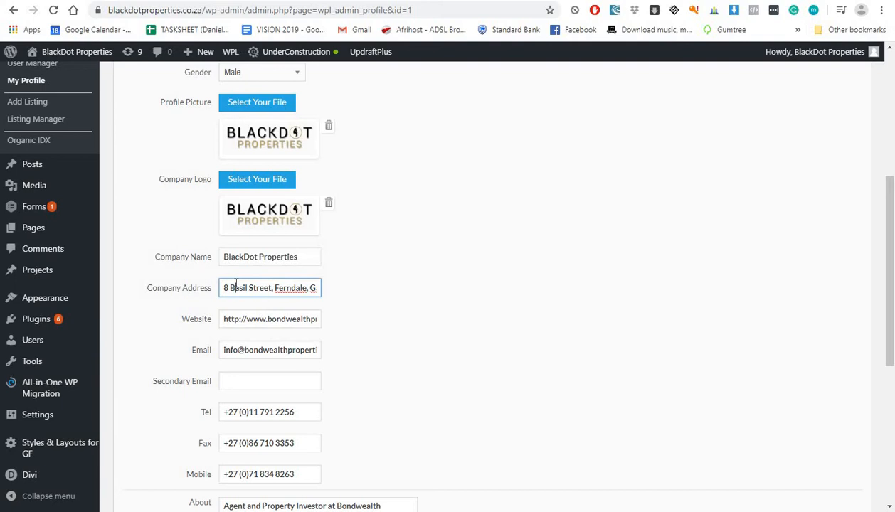
pyautogui.click(354, 511)
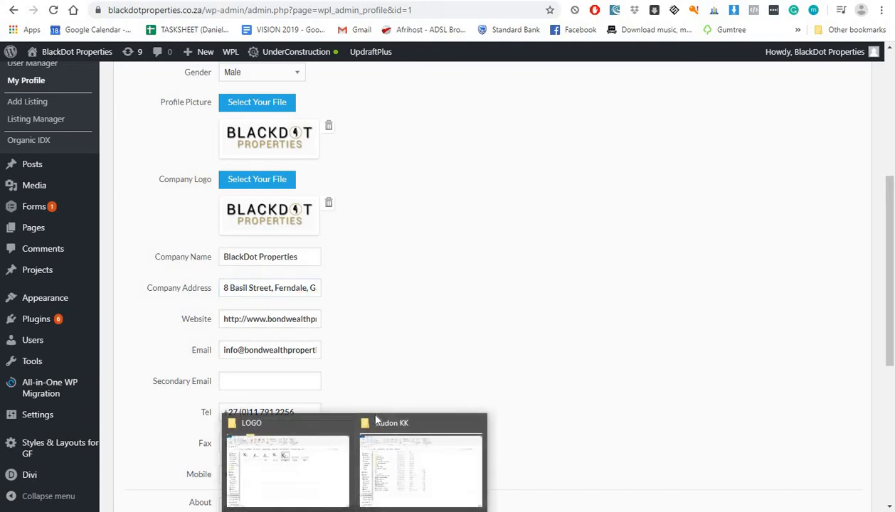
# Step: Copy the street address from the BLACKDOT PROPERTIES NOTES file into the Company Address field
pyautogui.click(400, 458)
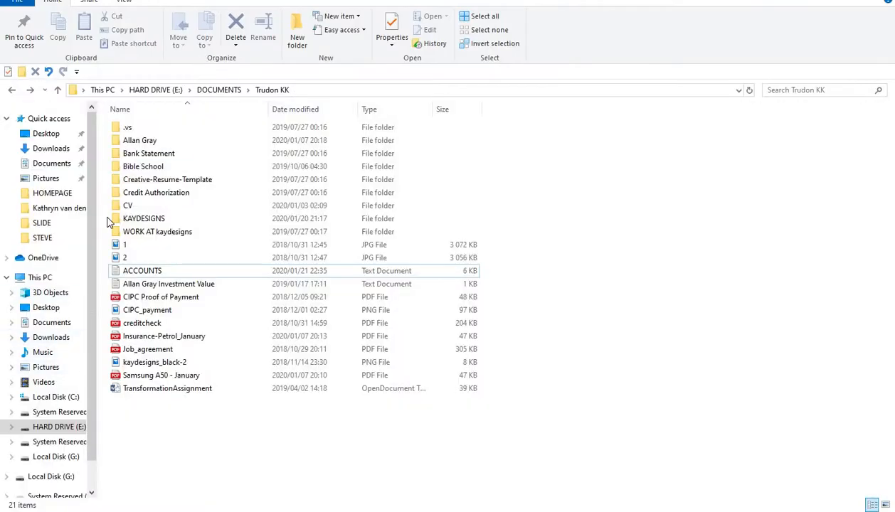
pyautogui.click(28, 208)
pyautogui.click(393, 90)
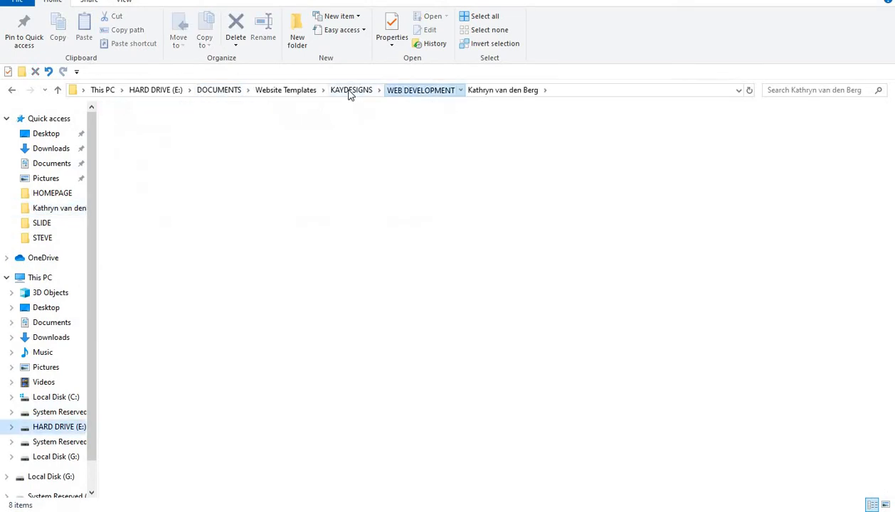
pyautogui.doubleClick(180, 178)
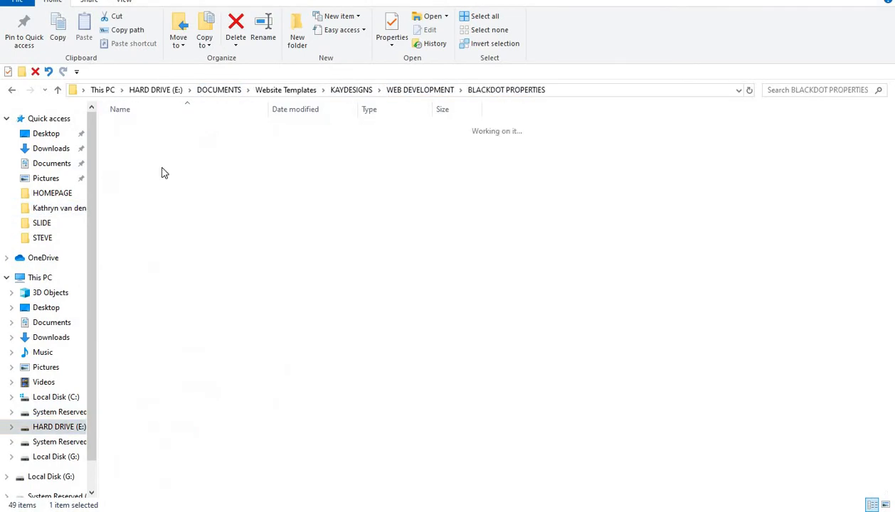
pyautogui.doubleClick(144, 150)
pyautogui.scroll(-5, 178, 320)
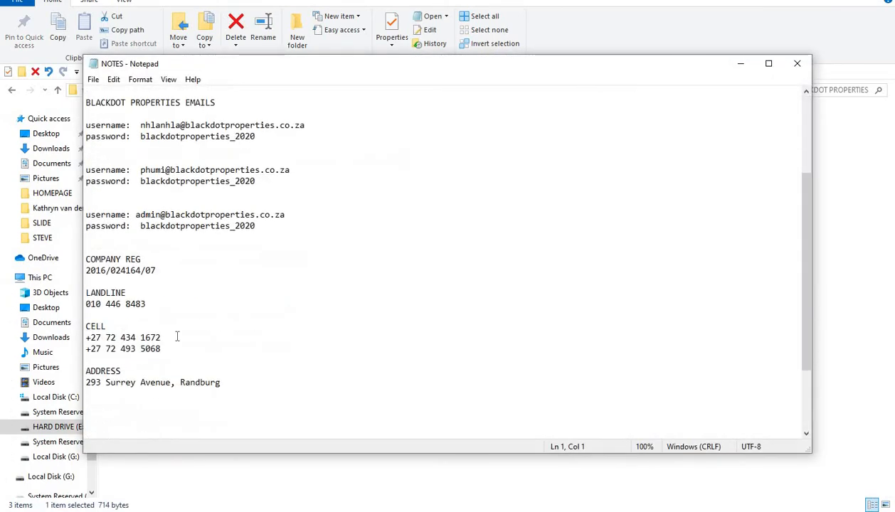
pyautogui.moveTo(225, 350); pyautogui.dragTo(9, 357)
pyautogui.hotkey('ctrl', 'c')
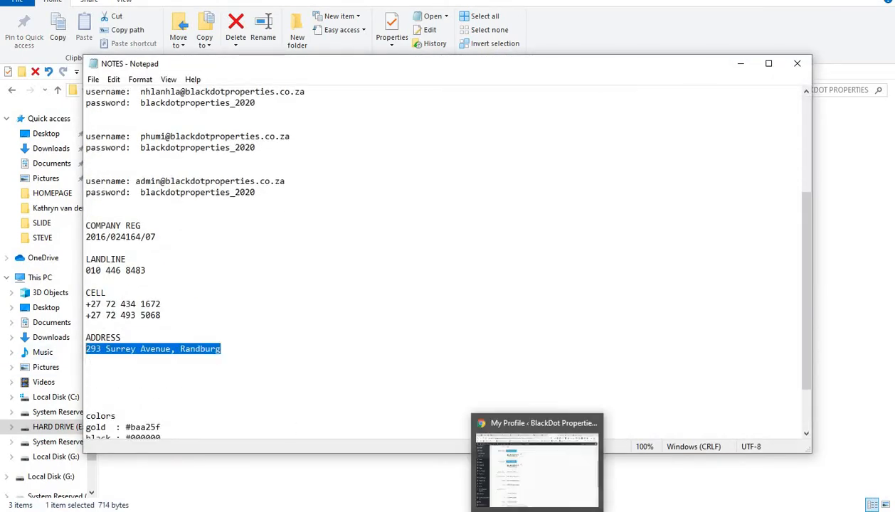
pyautogui.click(530, 459)
pyautogui.tripleClick(273, 294)
pyautogui.hotkey('ctrl', 'v')
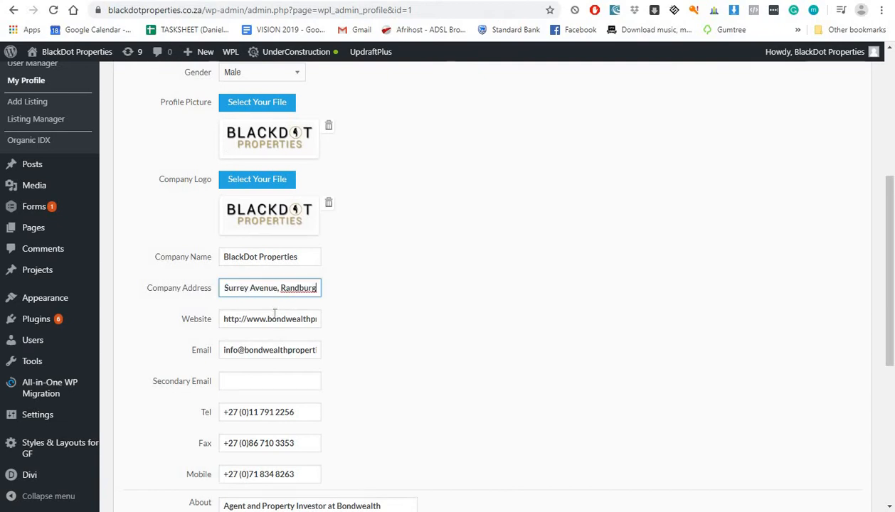
# Step: Replace bondwealth with blackdot in the Website and Email, using 'admin' as the mailbox
pyautogui.click(274, 318)
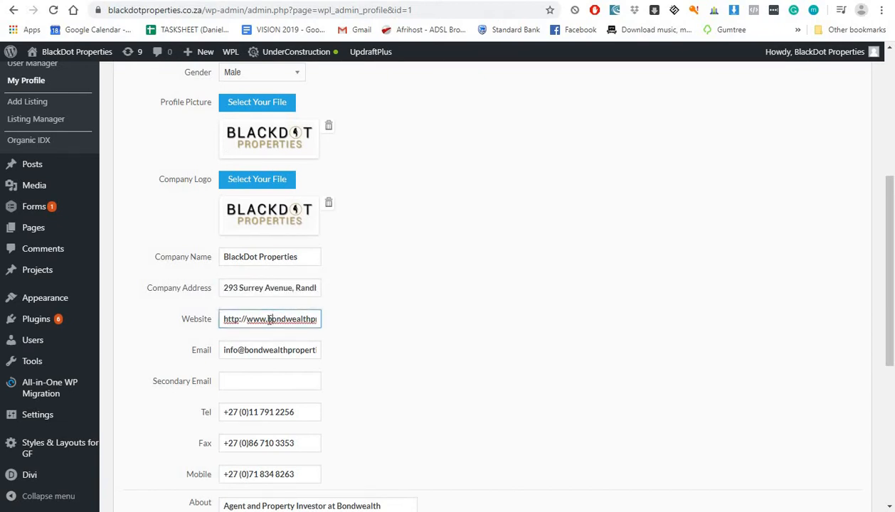
pyautogui.moveTo(269, 320); pyautogui.dragTo(246, 340)
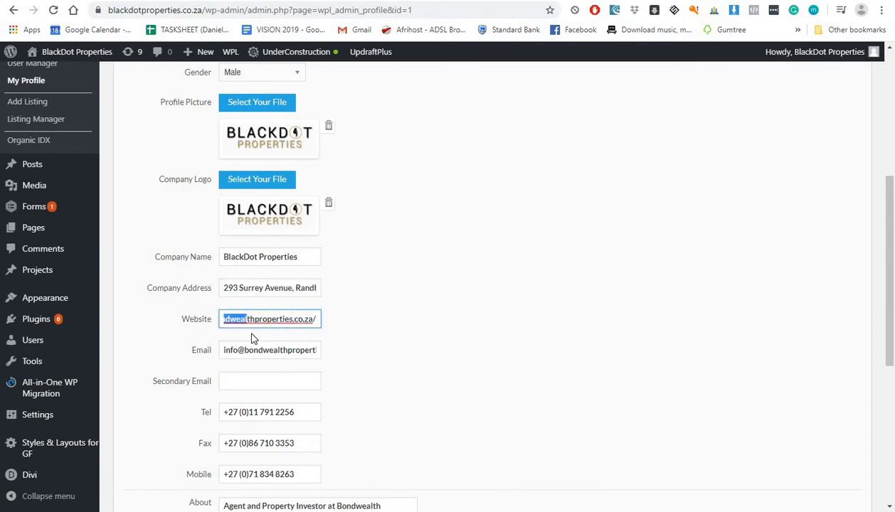
pyautogui.write('blackdo')
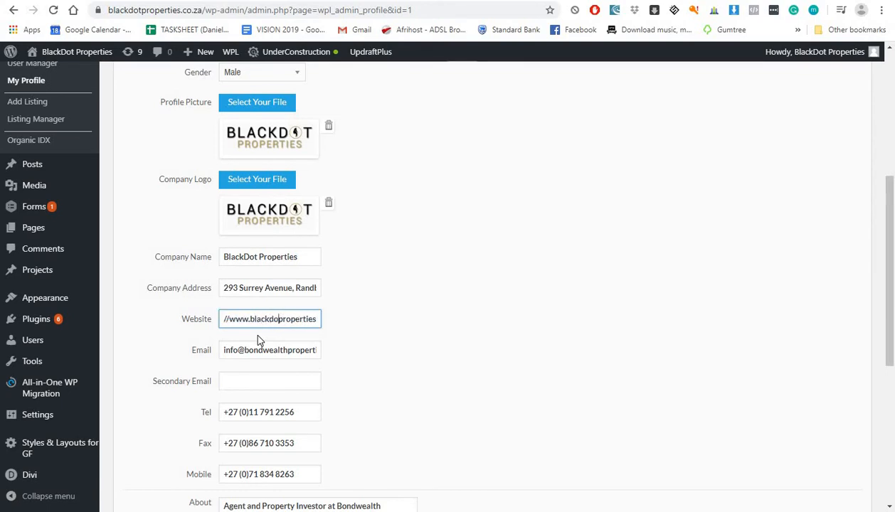
pyautogui.write('t')
pyautogui.click(275, 350)
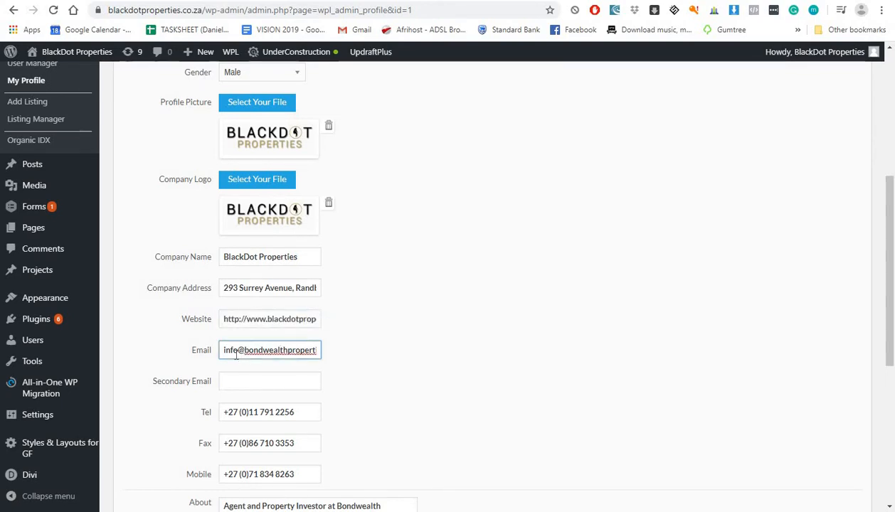
pyautogui.moveTo(221, 350)
pyautogui.mouseDown()
pyautogui.moveTo(196, 359)
pyautogui.moveTo(239, 353)
pyautogui.mouseUp()
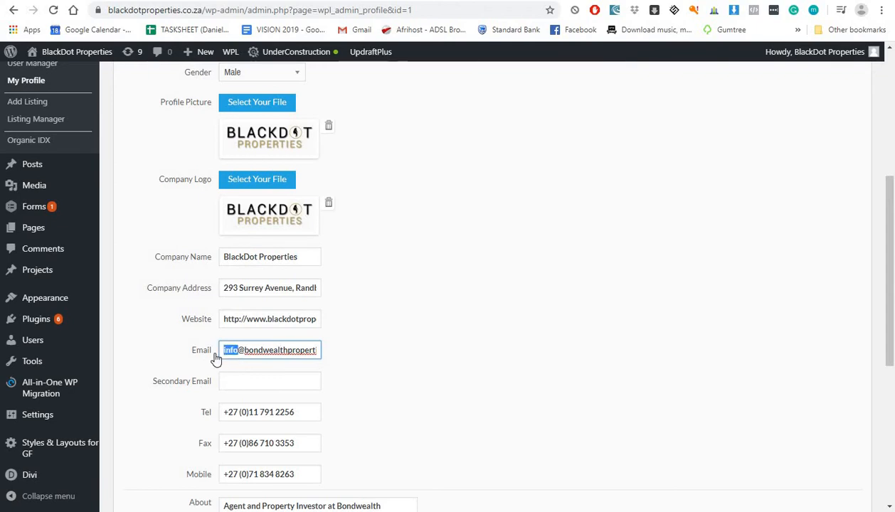
pyautogui.write('admin')
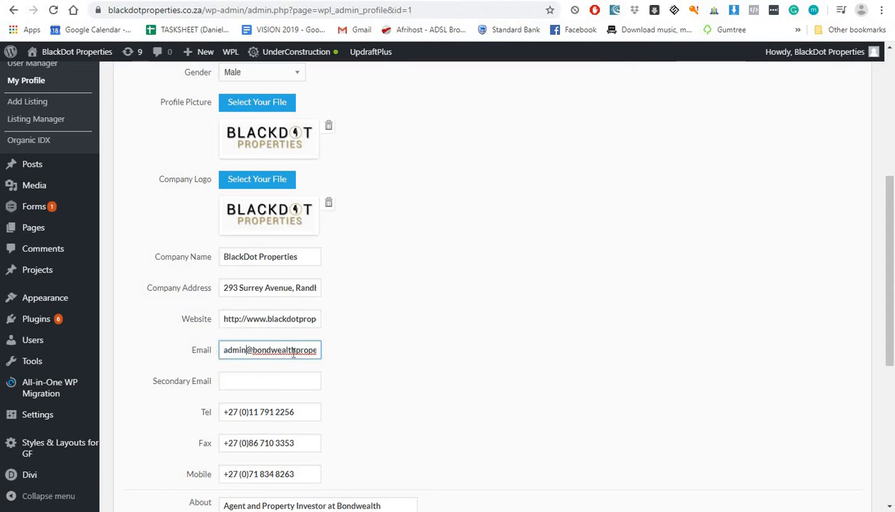
pyautogui.moveTo(296, 352); pyautogui.dragTo(261, 357)
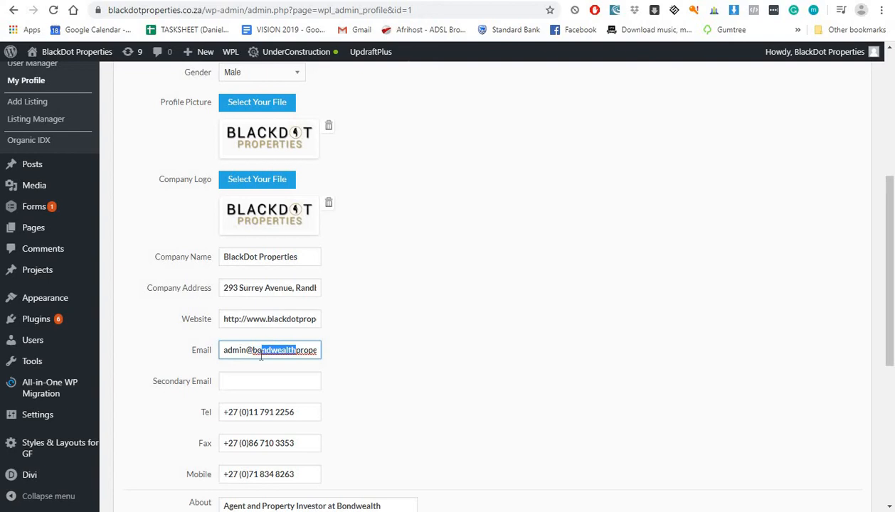
pyautogui.press('BackSpace')
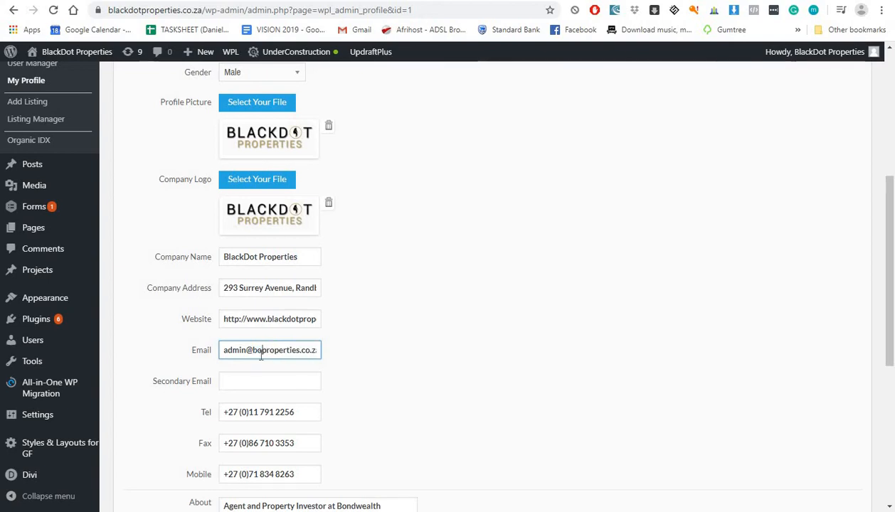
pyautogui.write('lackdot')
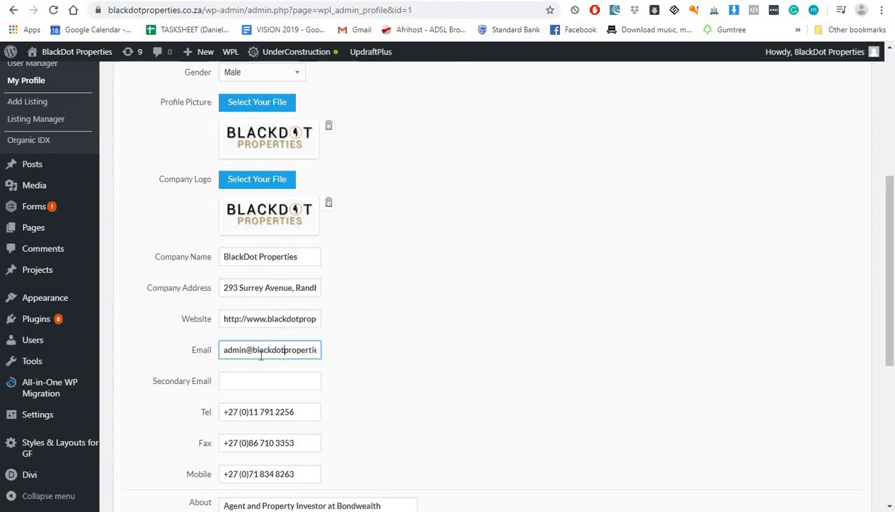
# Step: Reset the Tel field to 0 and bring the NOTES Notepad window to the front
pyautogui.scroll(-1, 269, 373)
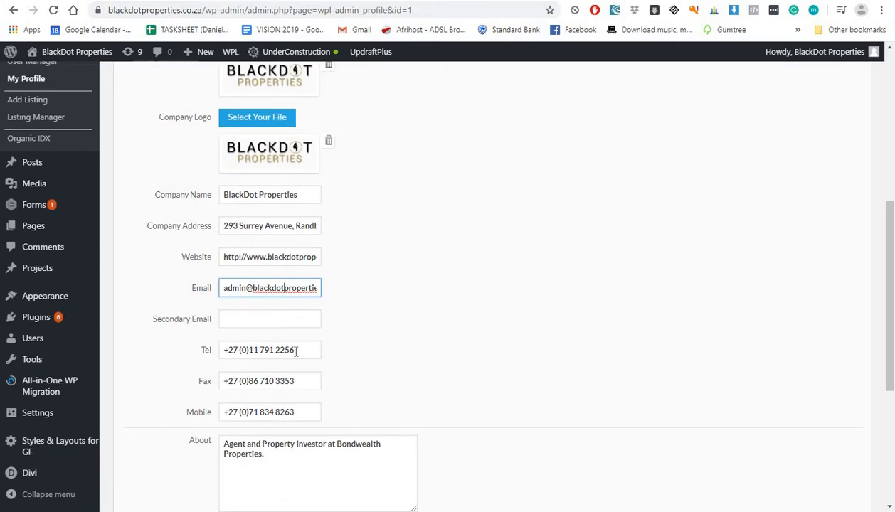
pyautogui.moveTo(296, 351); pyautogui.dragTo(130, 360)
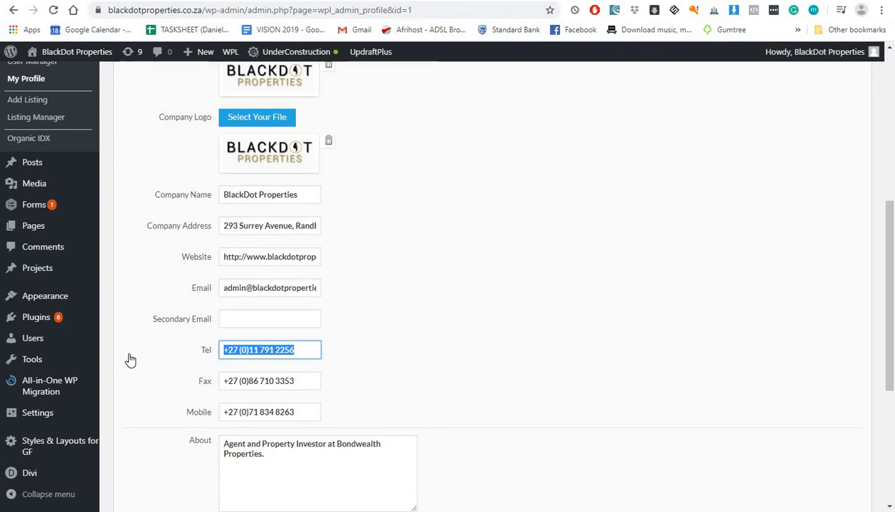
pyautogui.write('0')
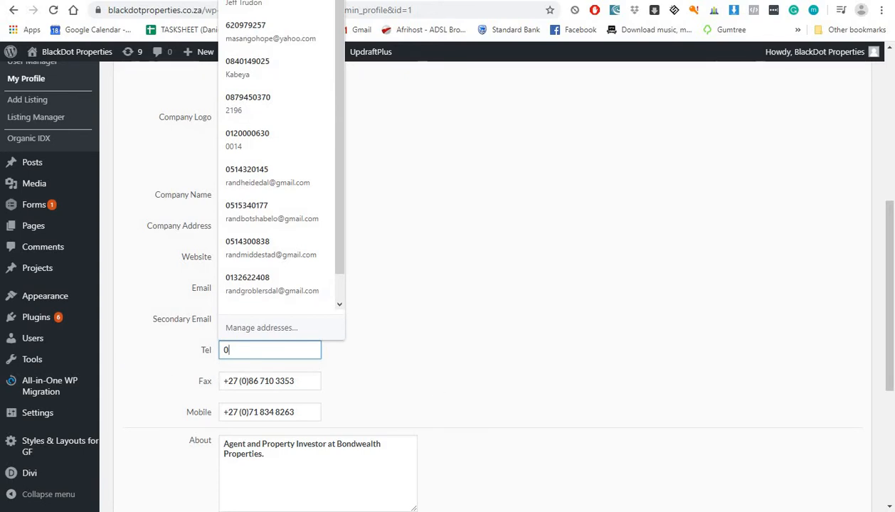
pyautogui.click(633, 511)
pyautogui.click(677, 450)
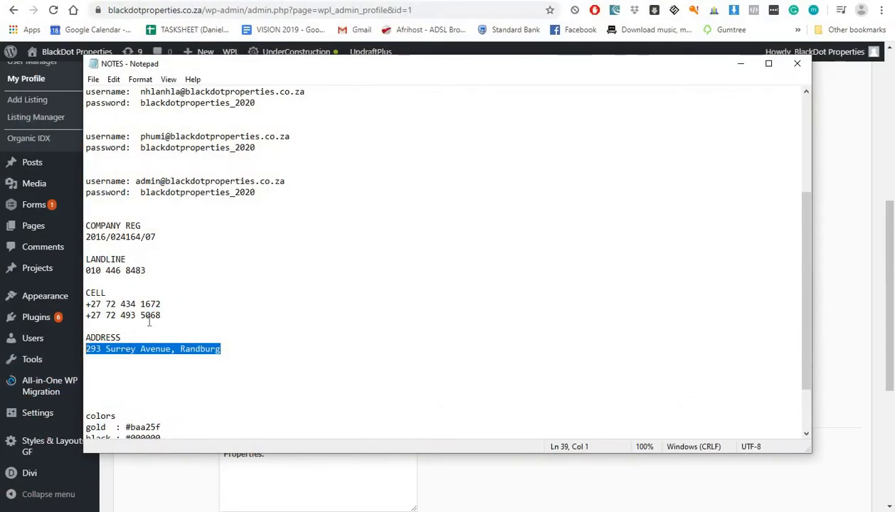
# Step: Paste the company landline number from the NOTES file into the profile's Tel field
pyautogui.moveTo(156, 269); pyautogui.dragTo(57, 264)
pyautogui.click(135, 268)
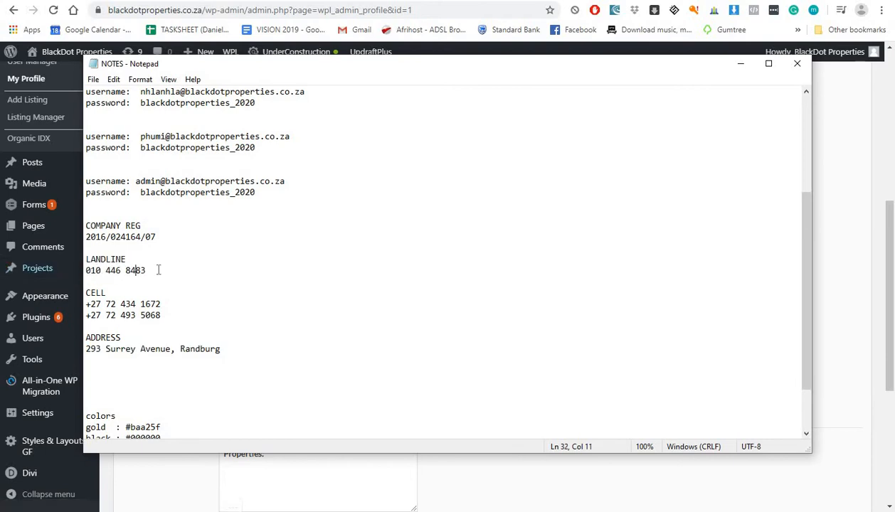
pyautogui.moveTo(159, 269); pyautogui.dragTo(3, 276)
pyautogui.hotkey('ctrl', 'c')
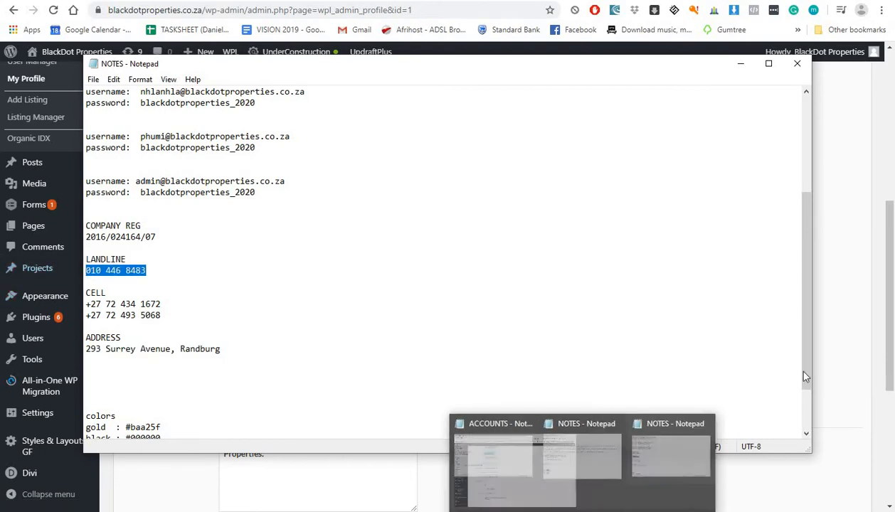
pyautogui.click(843, 357)
pyautogui.doubleClick(238, 347)
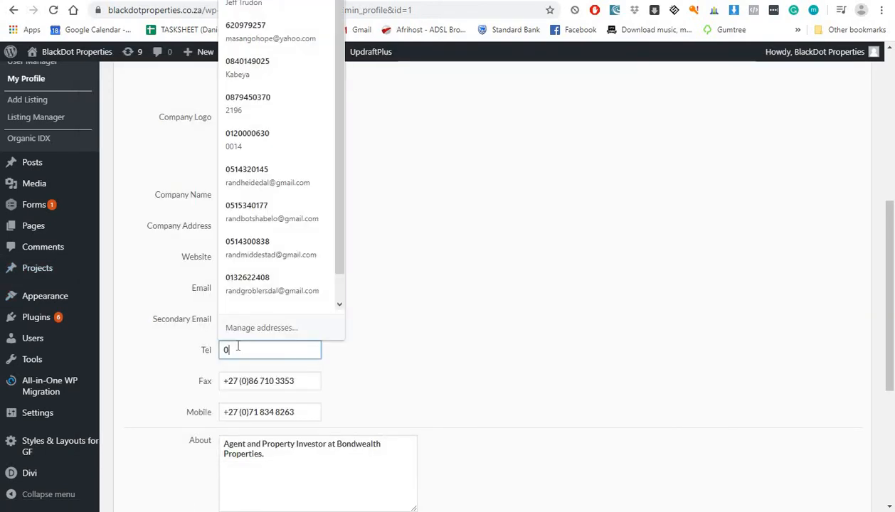
pyautogui.hotkey('ctrl', 'v')
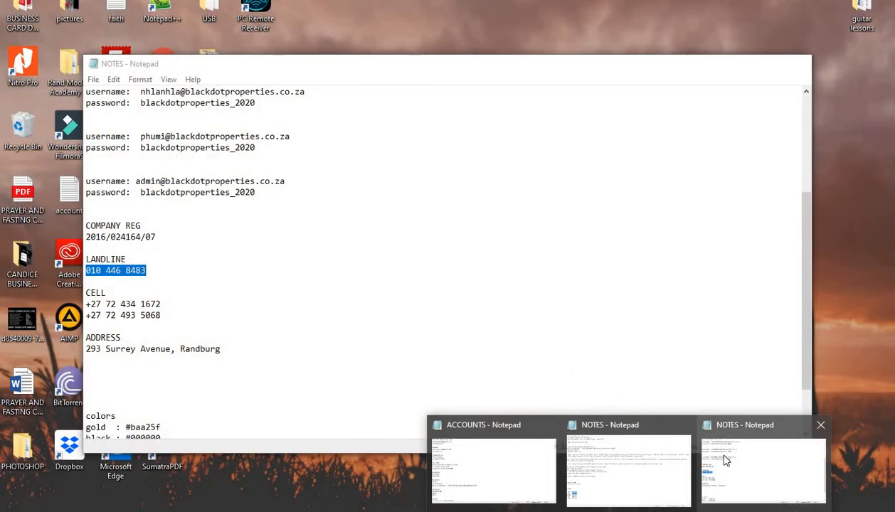
pyautogui.click(724, 460)
pyautogui.scroll(-1, 214, 372)
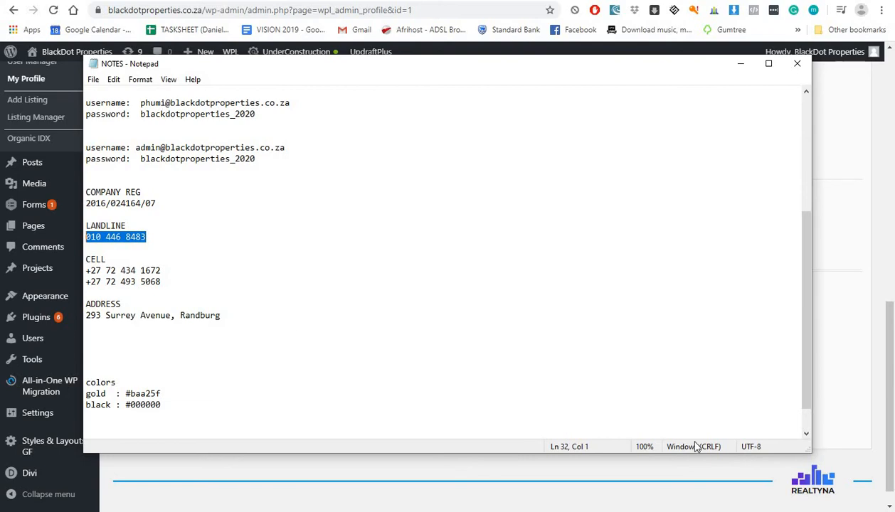
pyautogui.click(838, 374)
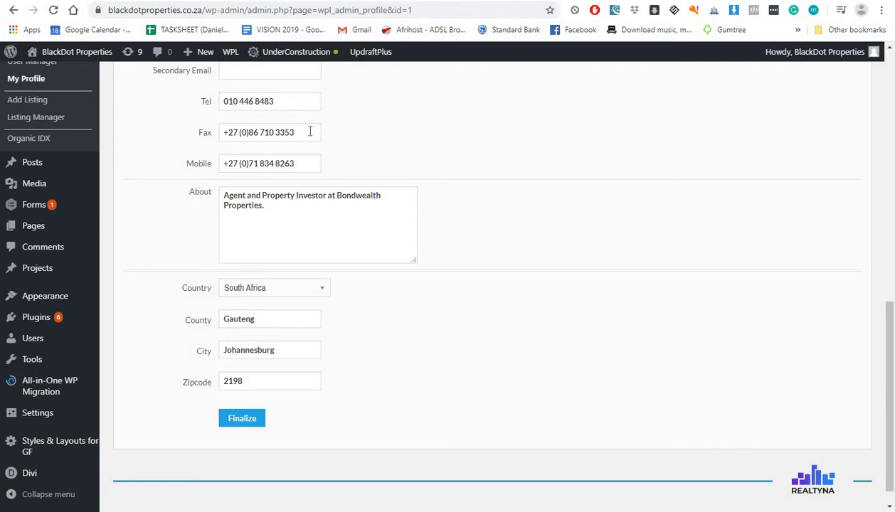
# Step: Replace the Mobile field with the new South African cell number and finalize the profile
pyautogui.moveTo(293, 163); pyautogui.dragTo(130, 170)
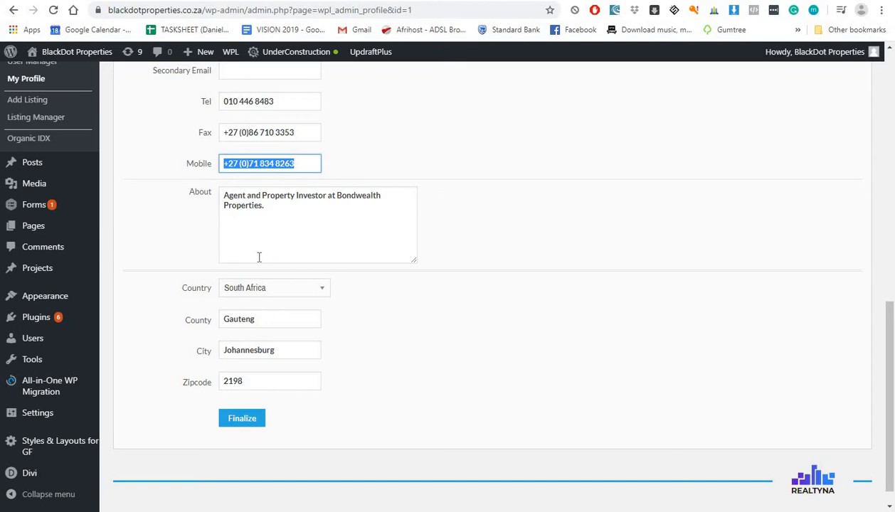
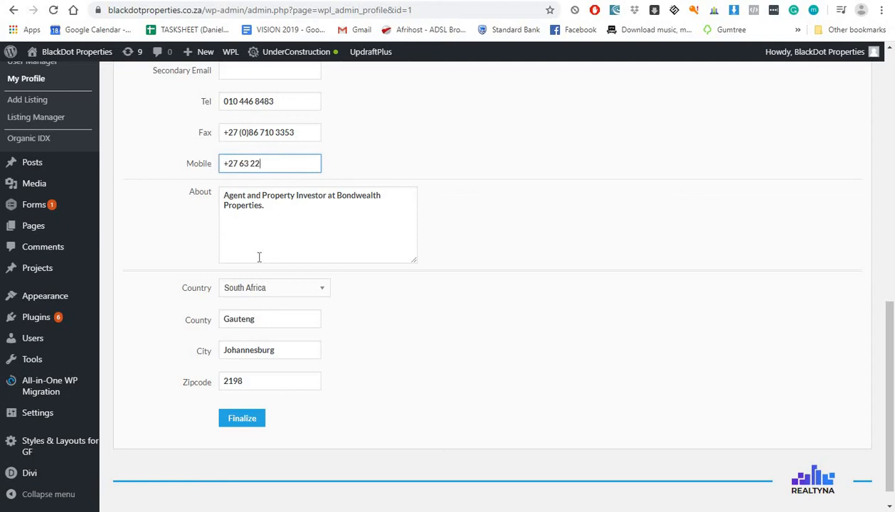
pyautogui.scroll(-1, 236, 310)
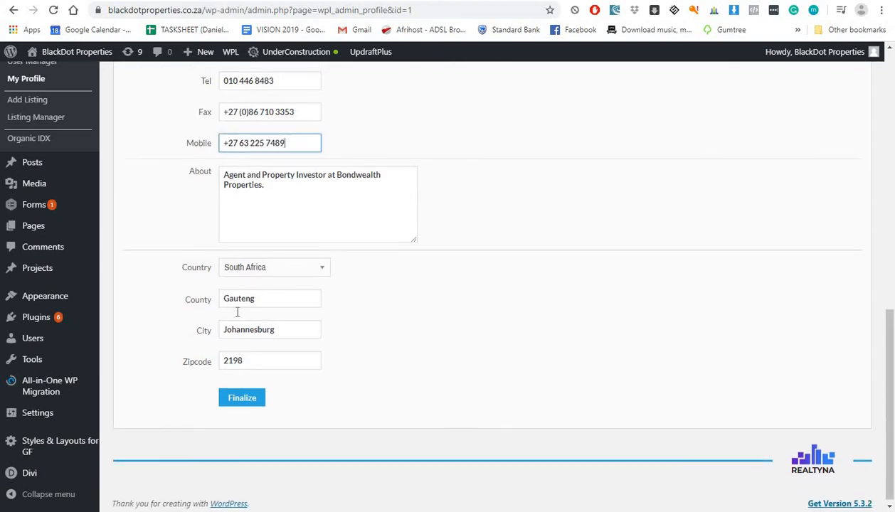
pyautogui.click(247, 394)
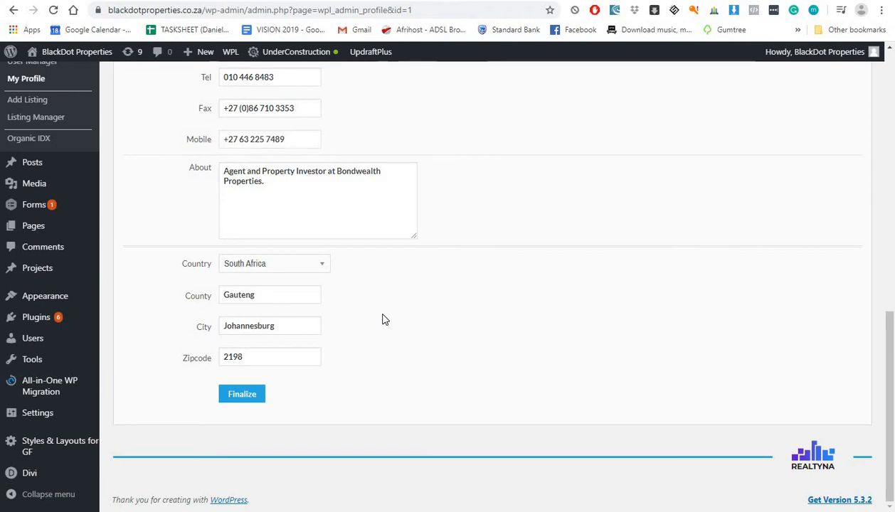
# Step: Finalize the profile again and reload the Ferndale listing page to check the Agent Info
pyautogui.click(269, 394)
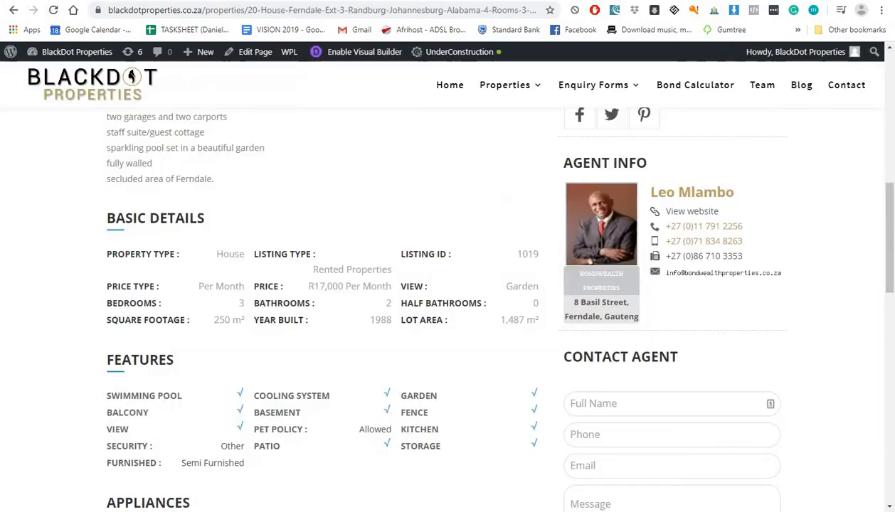
pyautogui.press('F5')
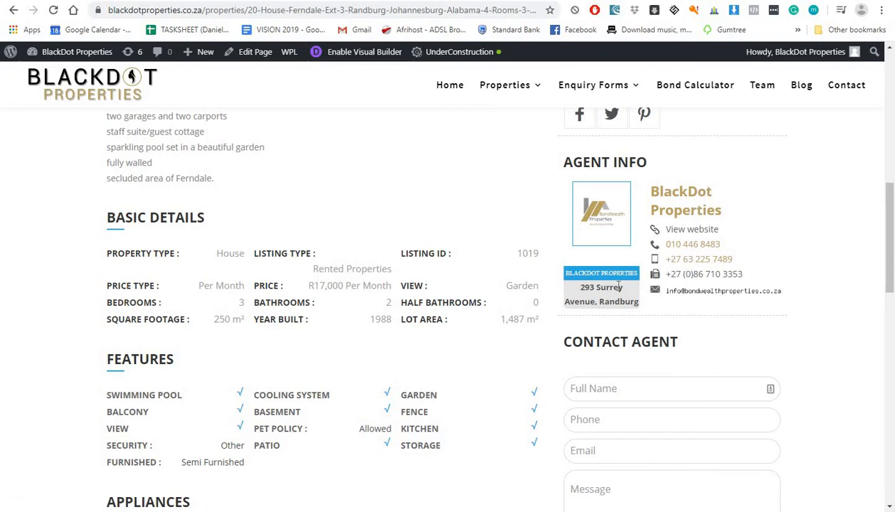
pyautogui.scroll(-2, 619, 286)
pyautogui.scroll(3, 669, 310)
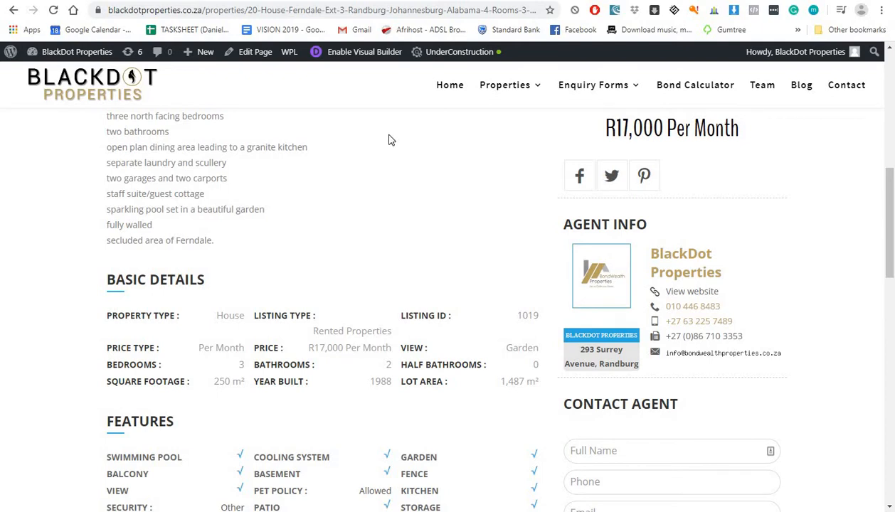
# Step: Open WPL Add Listing and look through the blank form for Listing ID 1020
pyautogui.click(558, 0)
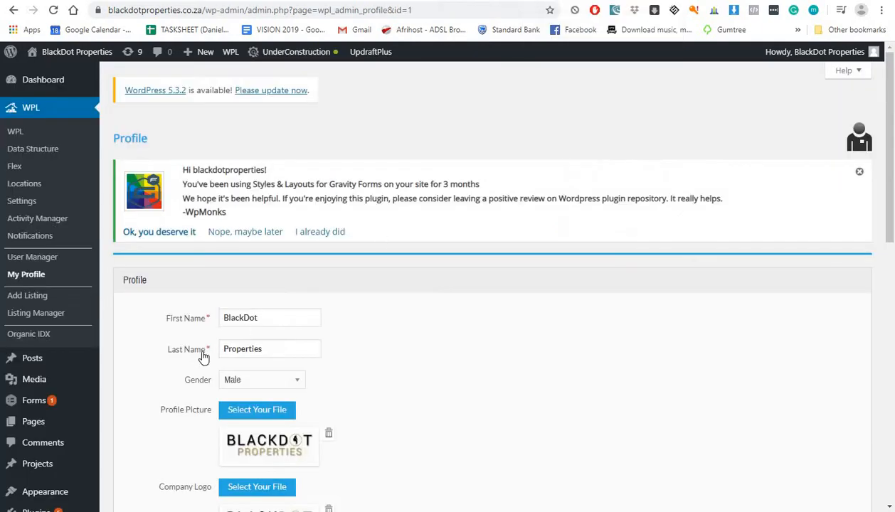
pyautogui.scroll(-2, 204, 353)
pyautogui.scroll(2, 104, 312)
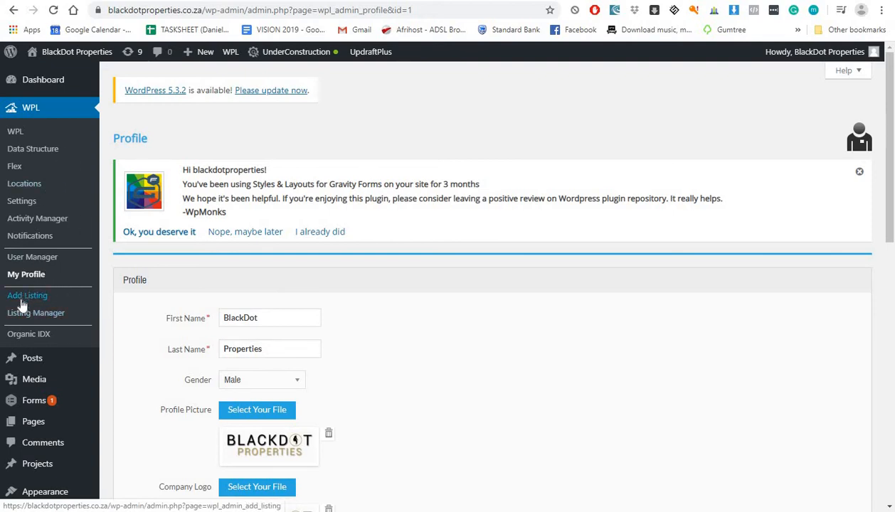
pyautogui.click(22, 297)
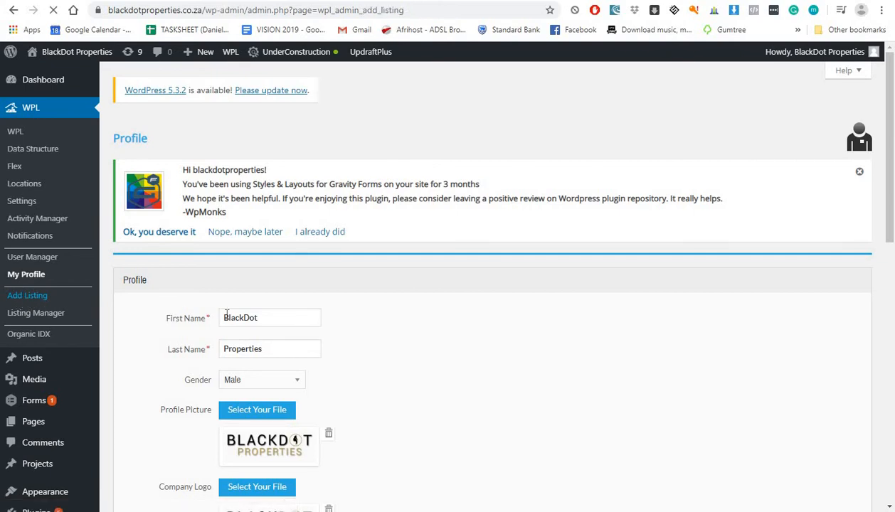
pyautogui.scroll(-1, 329, 296)
pyautogui.scroll(-2, 329, 297)
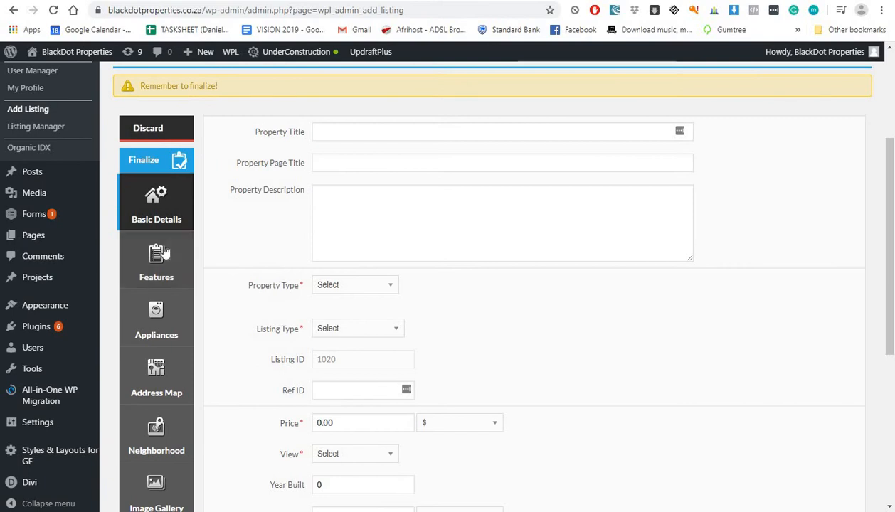
pyautogui.scroll(-1, 149, 270)
pyautogui.scroll(-2, 151, 266)
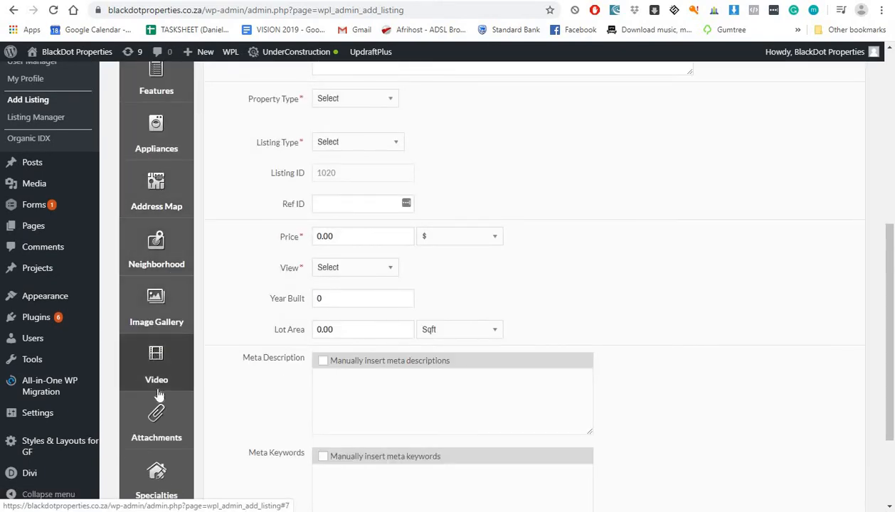
pyautogui.scroll(-2, 166, 377)
pyautogui.scroll(5, 140, 435)
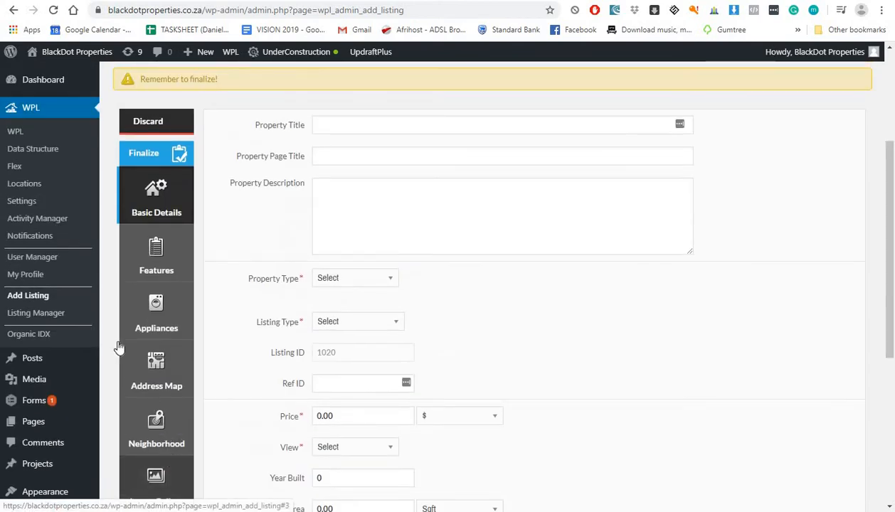
pyautogui.scroll(4, 128, 299)
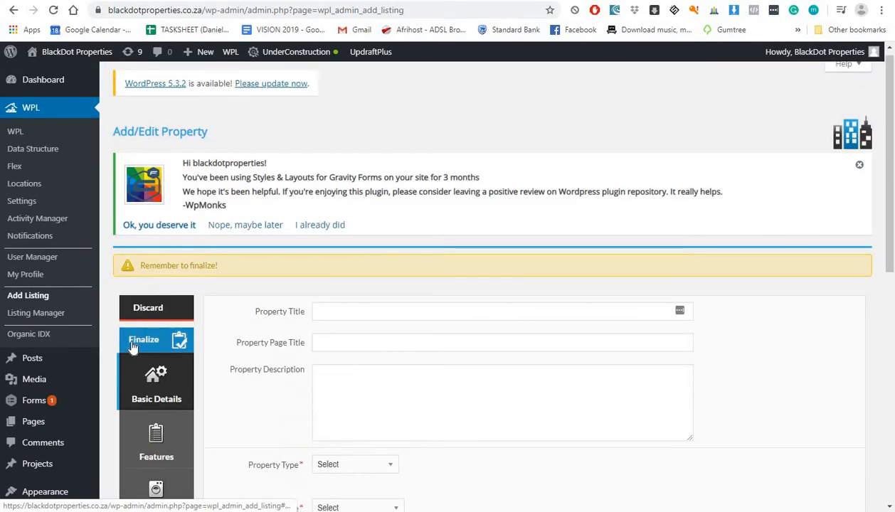
# Step: Purge the Winchester Hills house listing from the Listing Manager and confirm
pyautogui.click(61, 322)
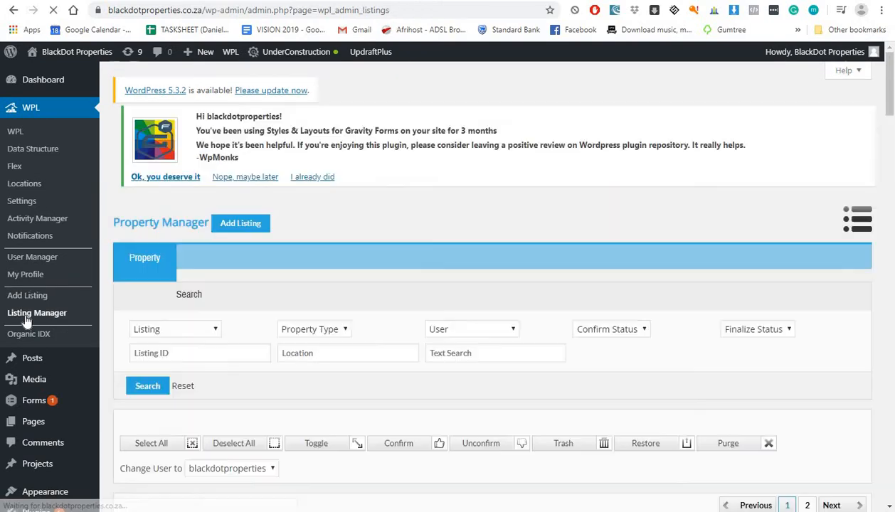
pyautogui.scroll(-3, 135, 294)
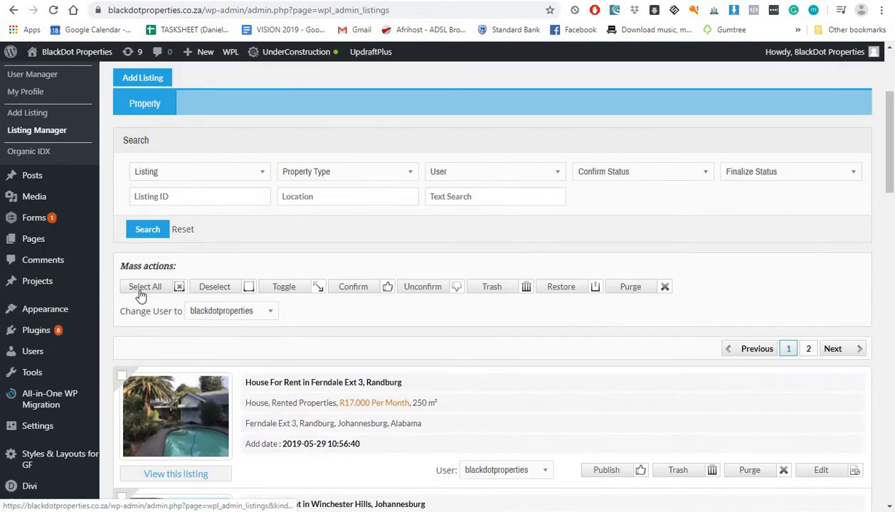
pyautogui.scroll(-2, 317, 464)
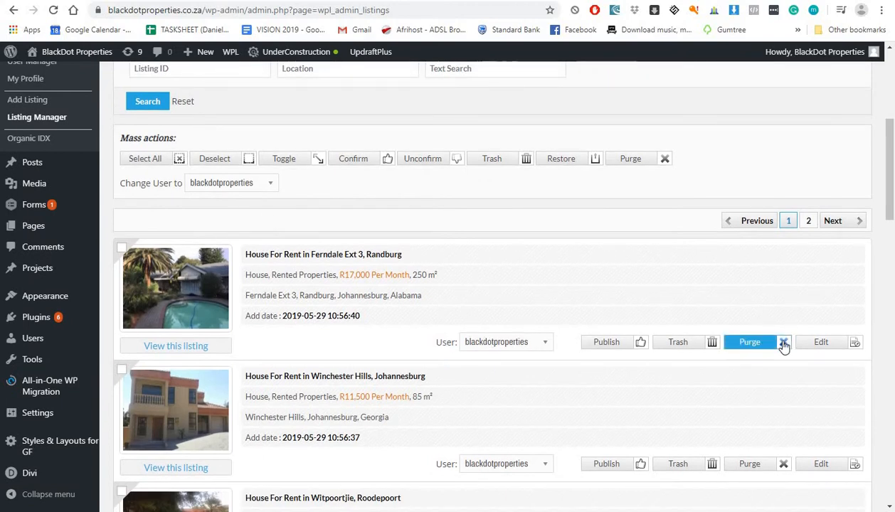
pyautogui.scroll(-2, 784, 346)
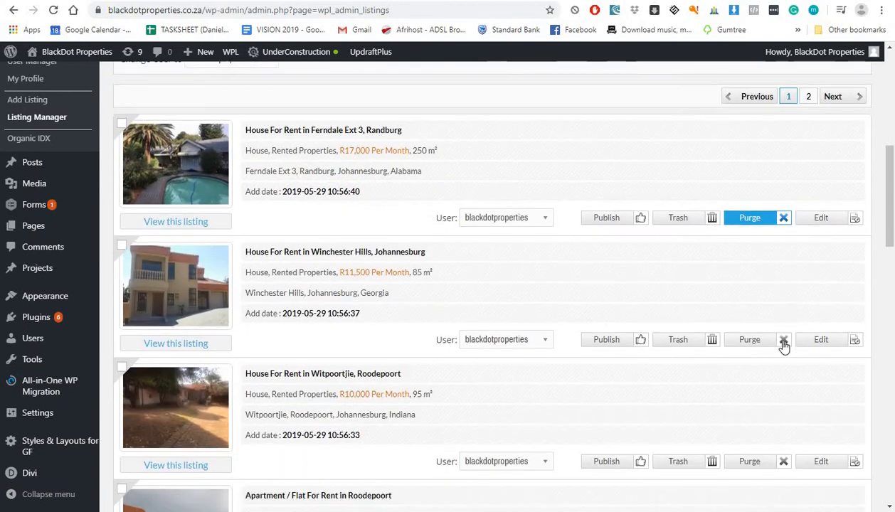
pyautogui.click(783, 341)
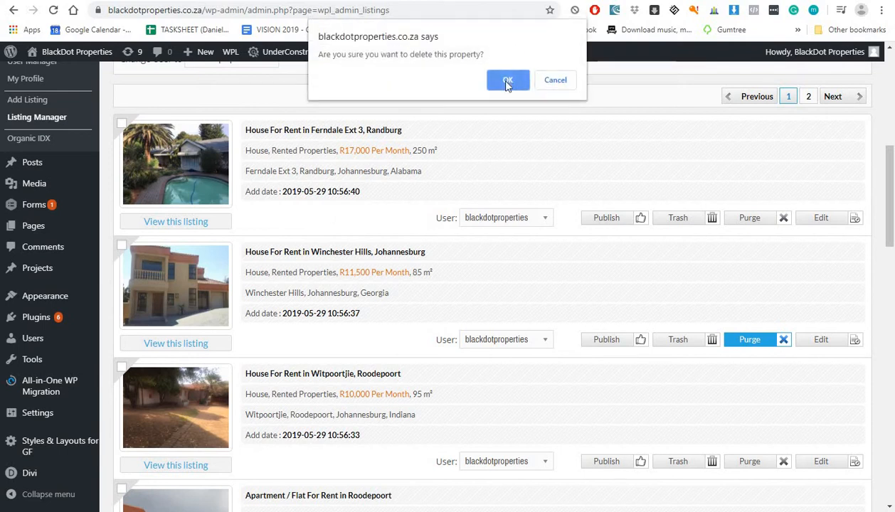
pyautogui.click(506, 81)
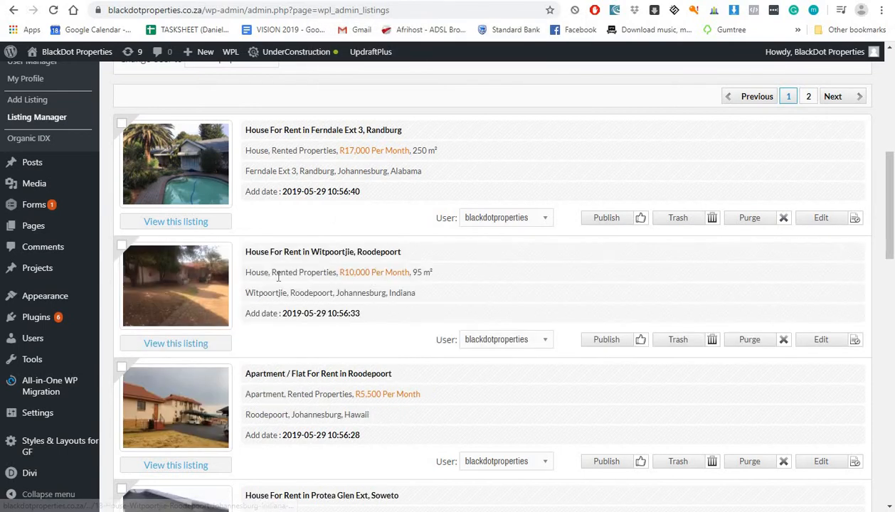
pyautogui.scroll(2, 278, 278)
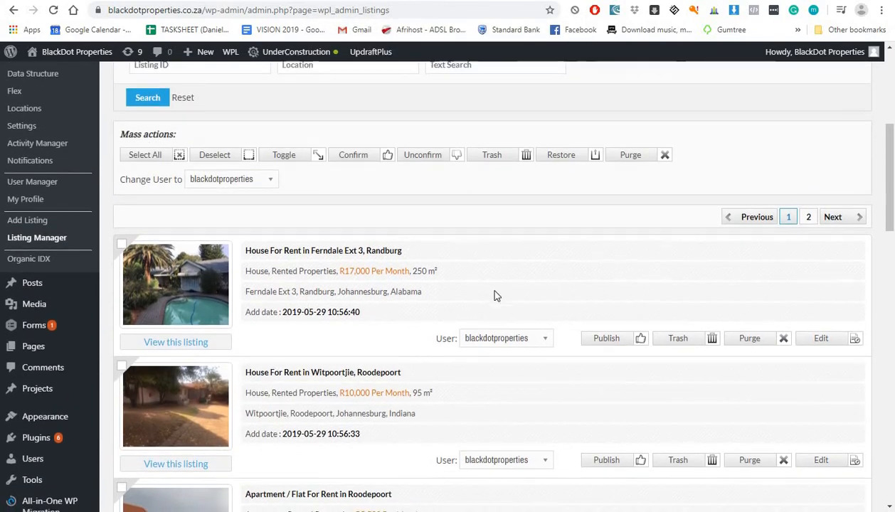
pyautogui.scroll(-2, 493, 296)
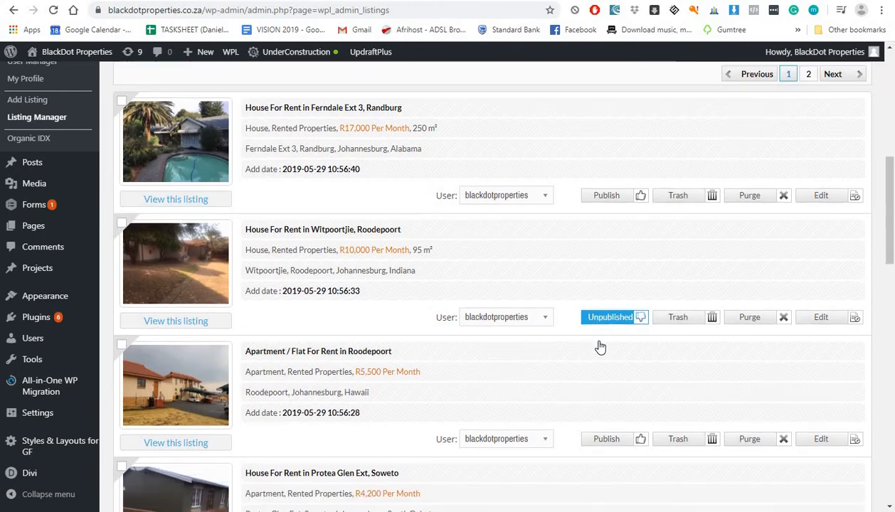
# Step: Unpublish the page 1 listings: Roodepoort, Protea Glen, Baysvalley, Irene, Midvaal, both Lufhereng, Emdeni
pyautogui.scroll(-1, 597, 346)
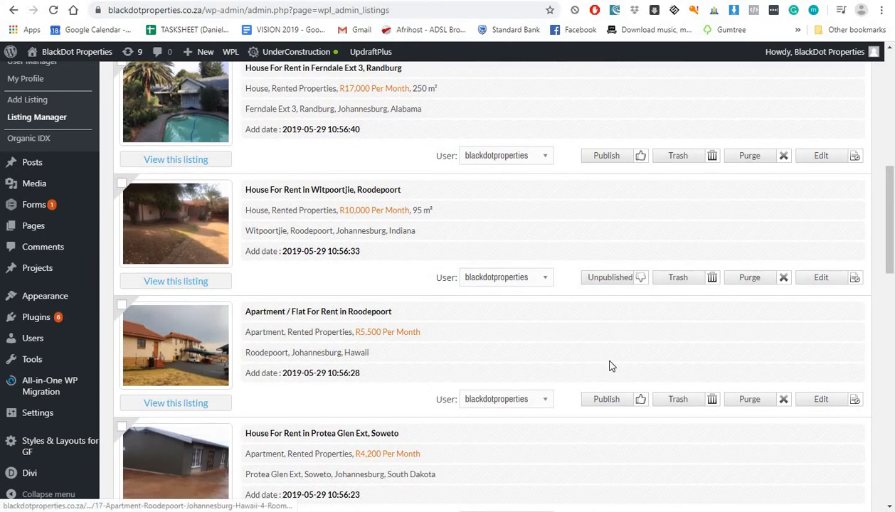
pyautogui.scroll(1, 609, 369)
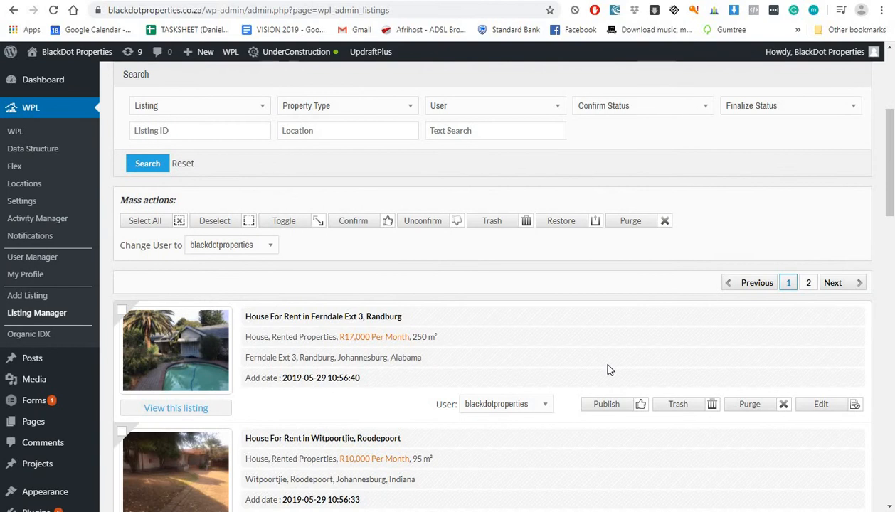
pyautogui.scroll(-3, 608, 369)
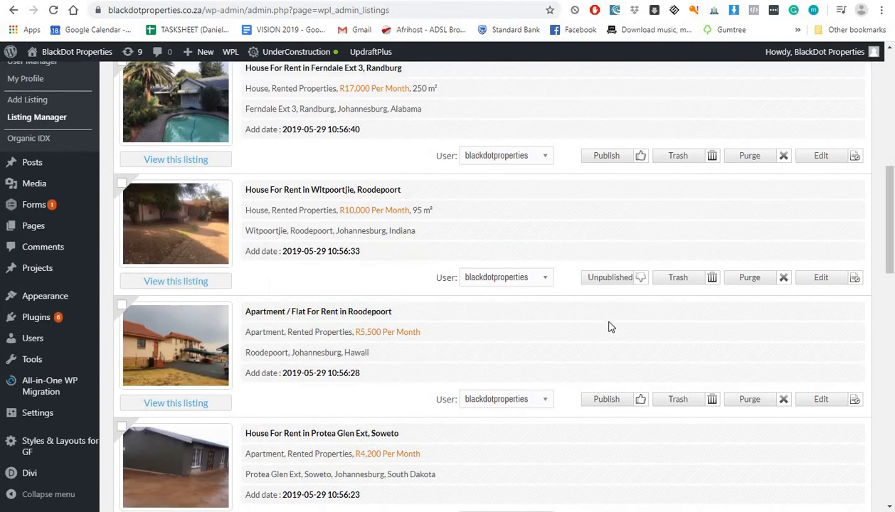
pyautogui.click(606, 398)
pyautogui.scroll(-2, 609, 330)
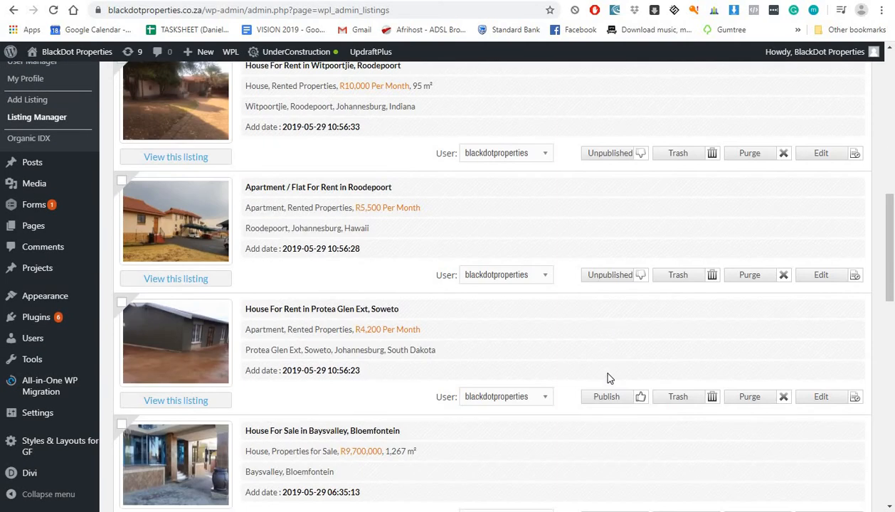
pyautogui.click(606, 397)
pyautogui.scroll(-2, 611, 352)
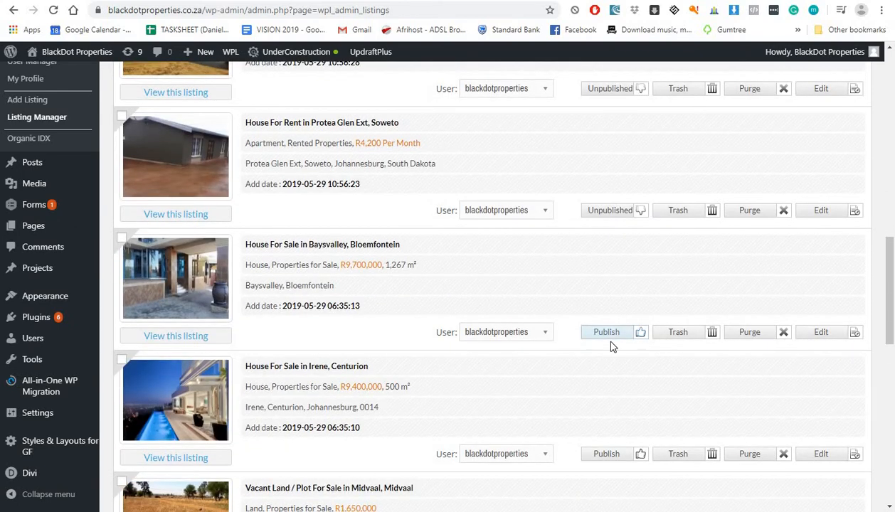
pyautogui.click(610, 341)
pyautogui.scroll(-2, 609, 343)
pyautogui.click(609, 341)
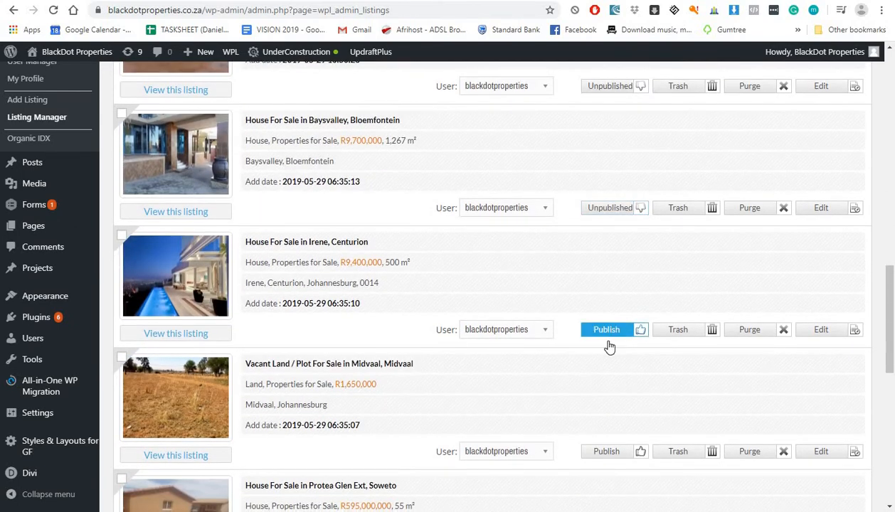
pyautogui.scroll(-2, 603, 377)
pyautogui.click(608, 328)
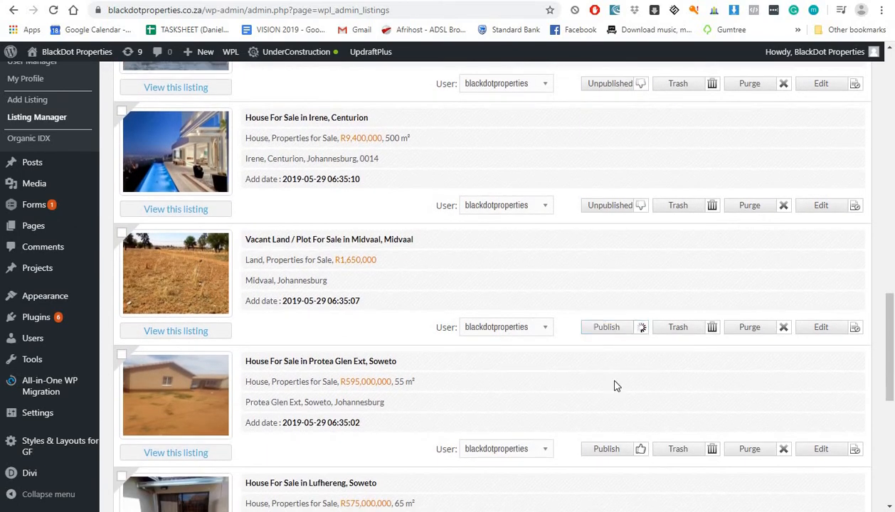
pyautogui.scroll(-2, 613, 363)
pyautogui.click(608, 326)
pyautogui.click(605, 446)
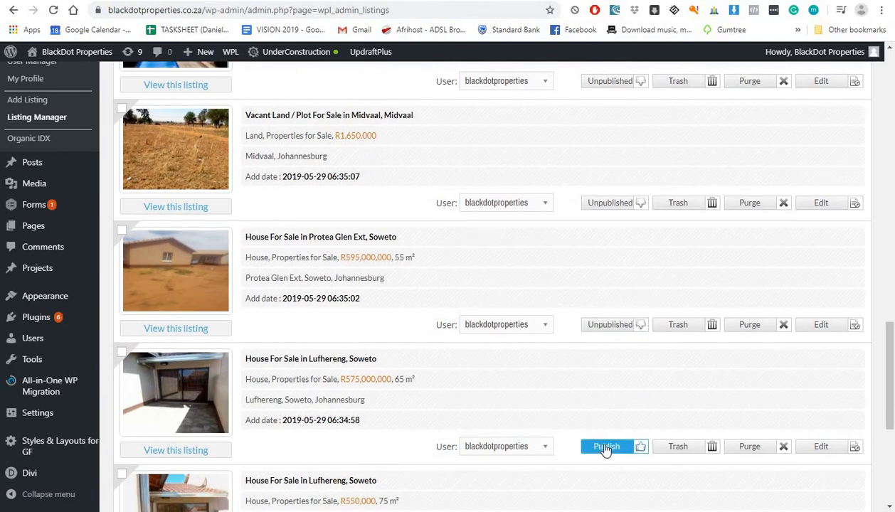
pyautogui.scroll(-2, 609, 377)
pyautogui.click(610, 446)
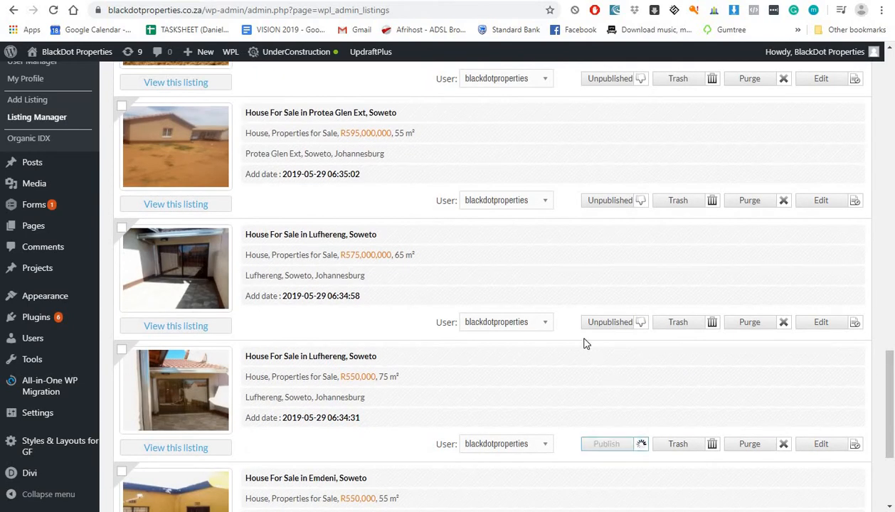
pyautogui.scroll(-3, 585, 343)
pyautogui.click(606, 379)
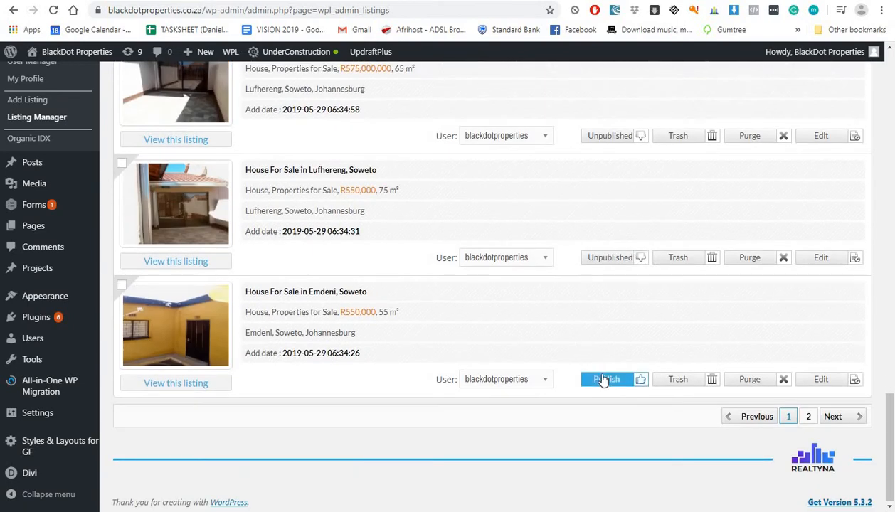
# Step: Unpublish the Lufhereng, Roodepoort Deep and Soweto listings on page 2
pyautogui.click(806, 418)
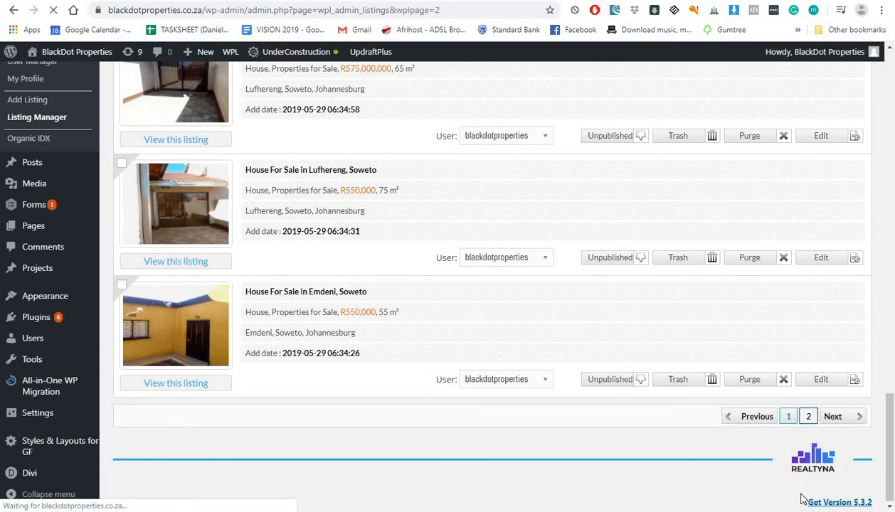
pyautogui.scroll(-4, 629, 362)
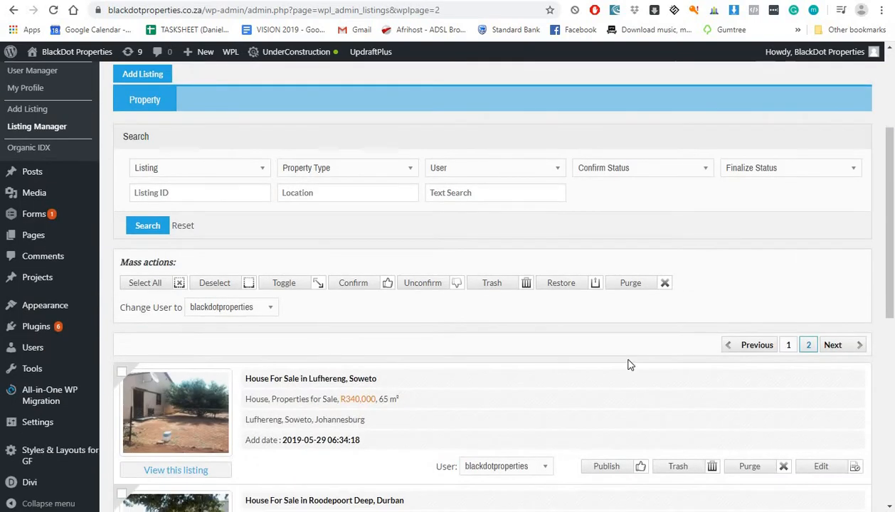
pyautogui.click(616, 350)
pyautogui.scroll(-2, 602, 377)
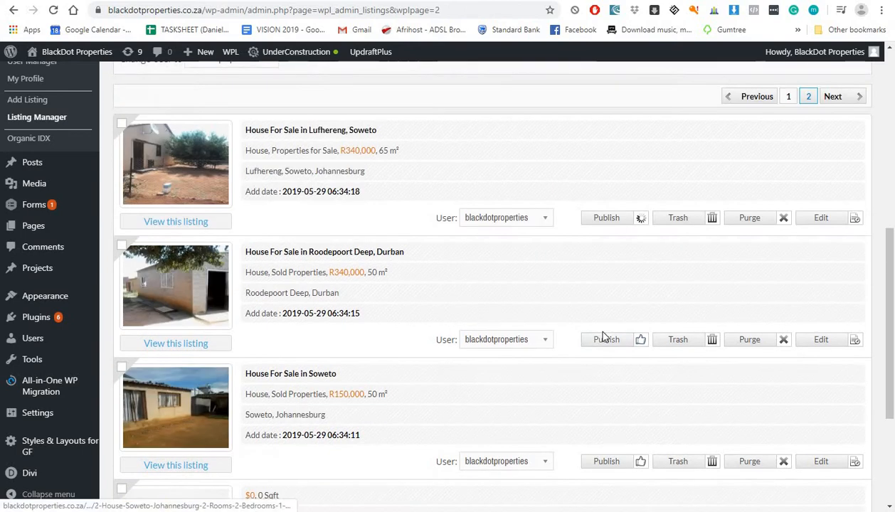
pyautogui.click(606, 338)
pyautogui.scroll(-3, 606, 320)
pyautogui.click(606, 278)
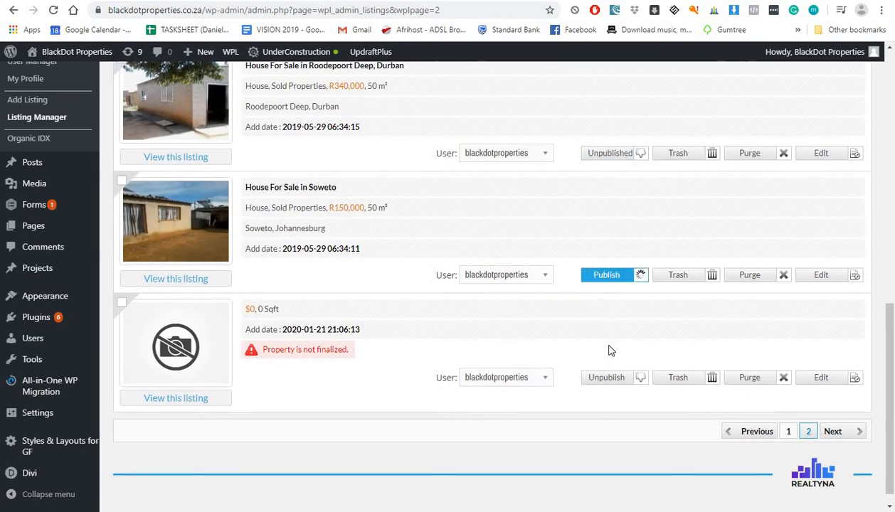
# Step: Purge the unfinalized $0 listing and return to page 1 of the listings
pyautogui.click(744, 378)
pyautogui.click(525, 82)
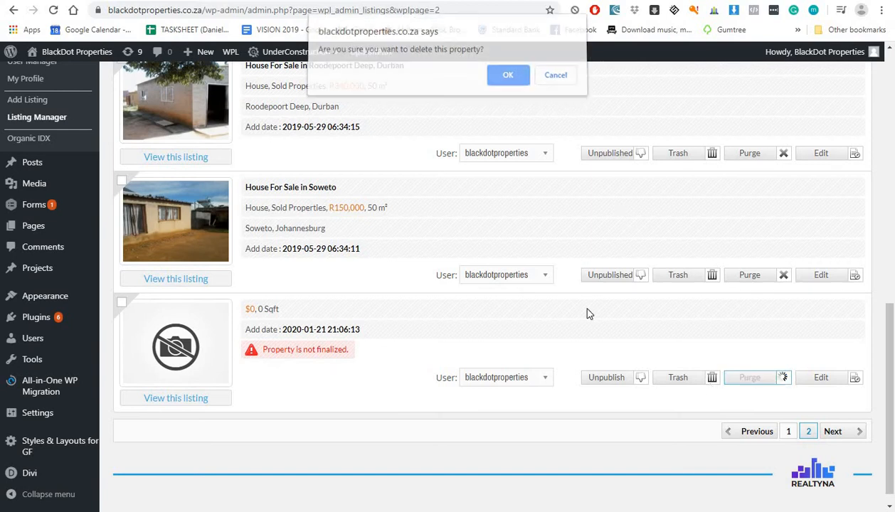
pyautogui.click(787, 414)
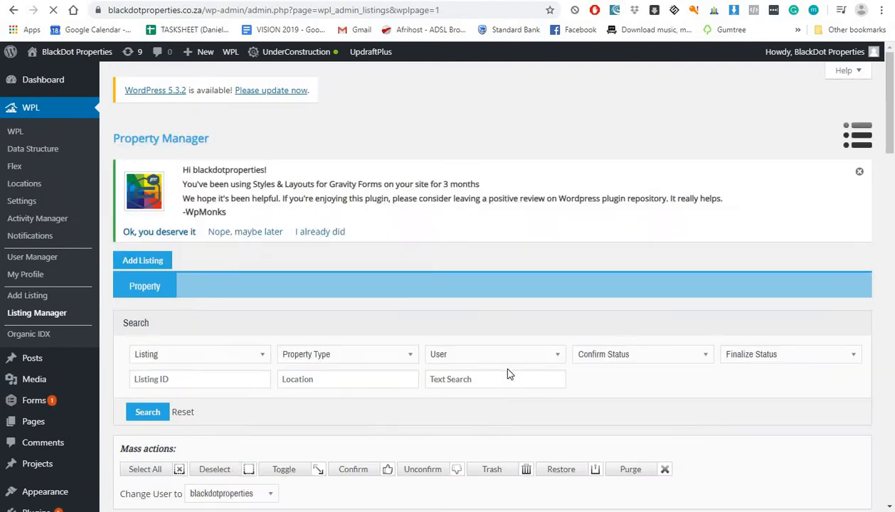
# Step: Open the first Ferndale listing in the Add/Edit Property editor
pyautogui.scroll(-4, 391, 327)
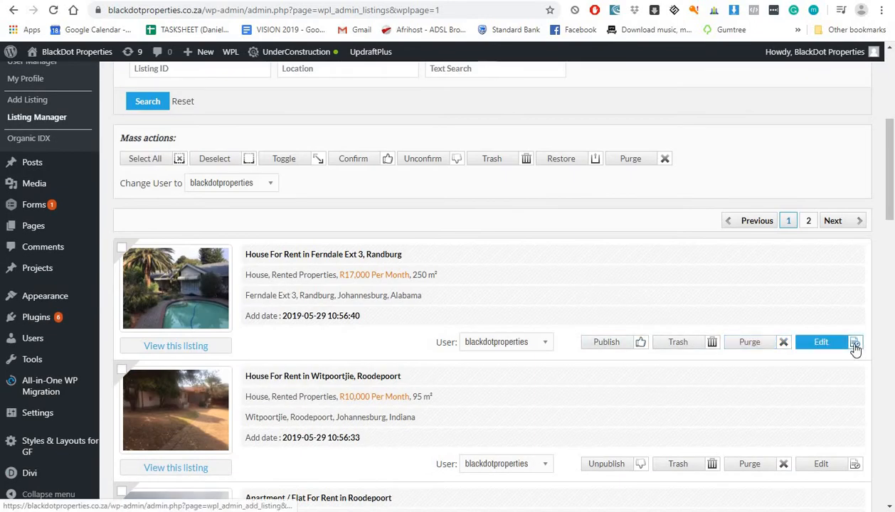
pyautogui.scroll(-2, 854, 347)
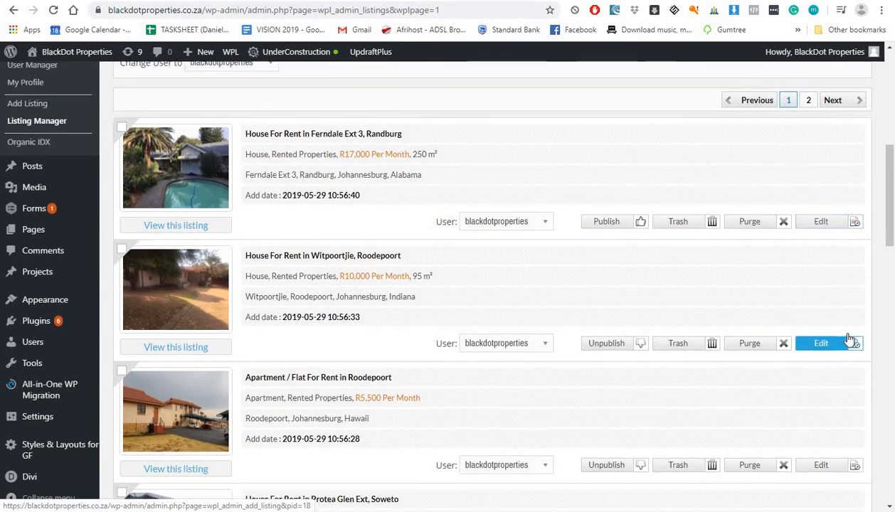
pyautogui.scroll(2, 853, 347)
pyautogui.click(823, 343)
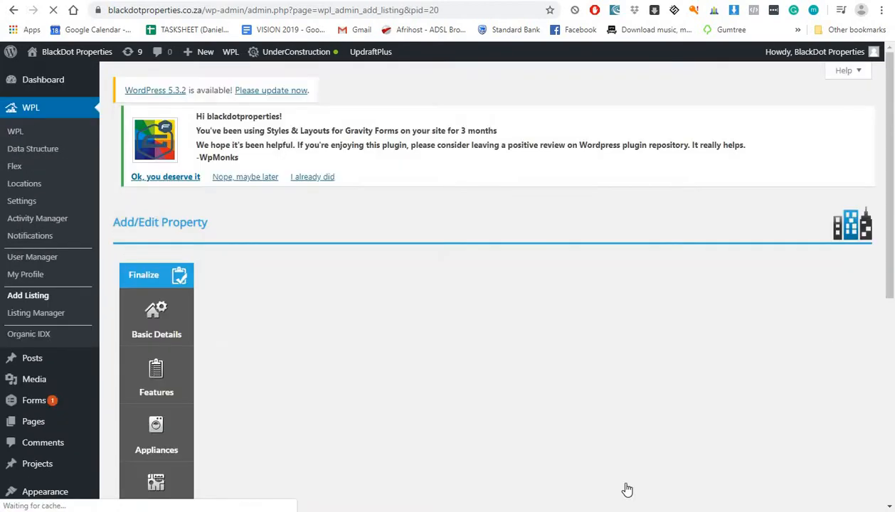
# Step: Copy the PropertyFox listing link from the Word document of listing links
pyautogui.click(577, 510)
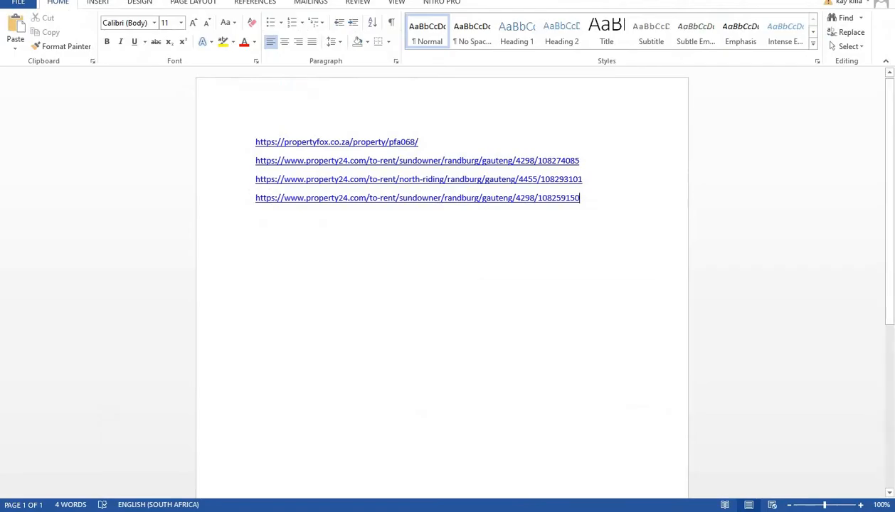
pyautogui.click(180, 150)
pyautogui.hotkey('ctrl', 'c')
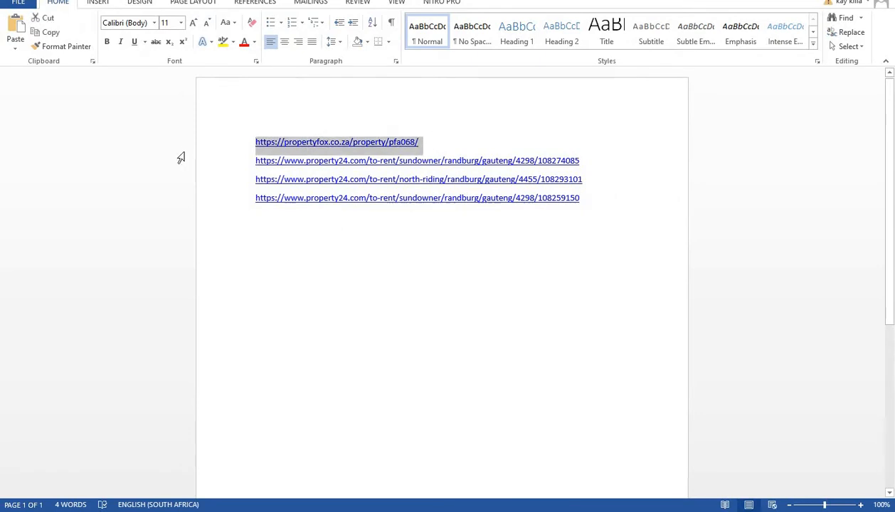
pyautogui.hotkey('alt', 'Tab')
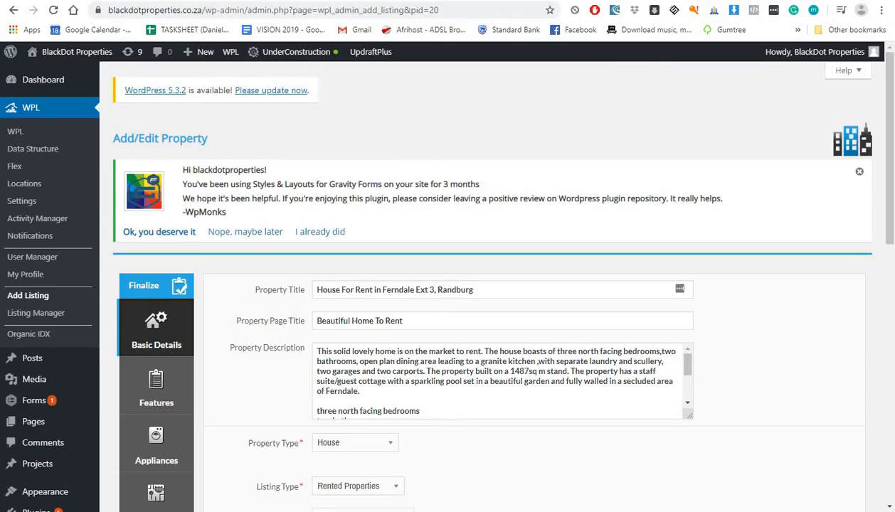
# Step: Load the copied PropertyFox listing link in the spare homepage demos tab
pyautogui.hotkey('ctrl', 'Tab')
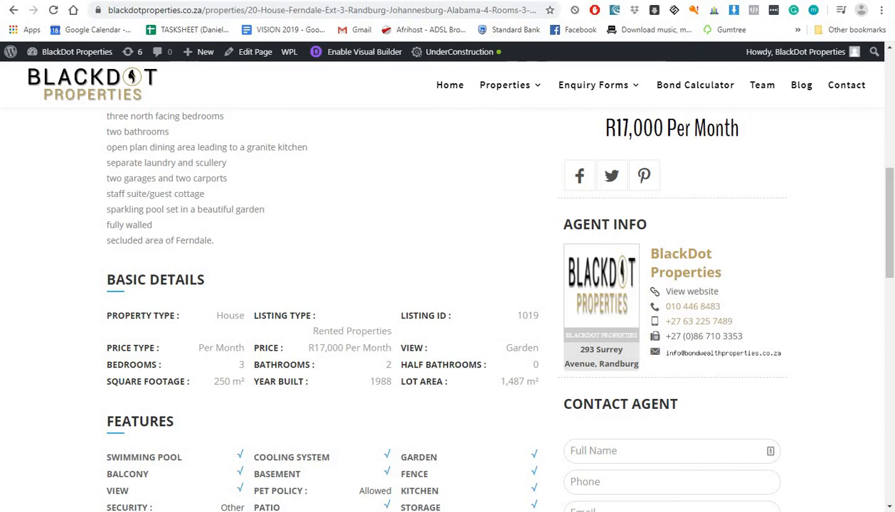
pyautogui.click(683, 1)
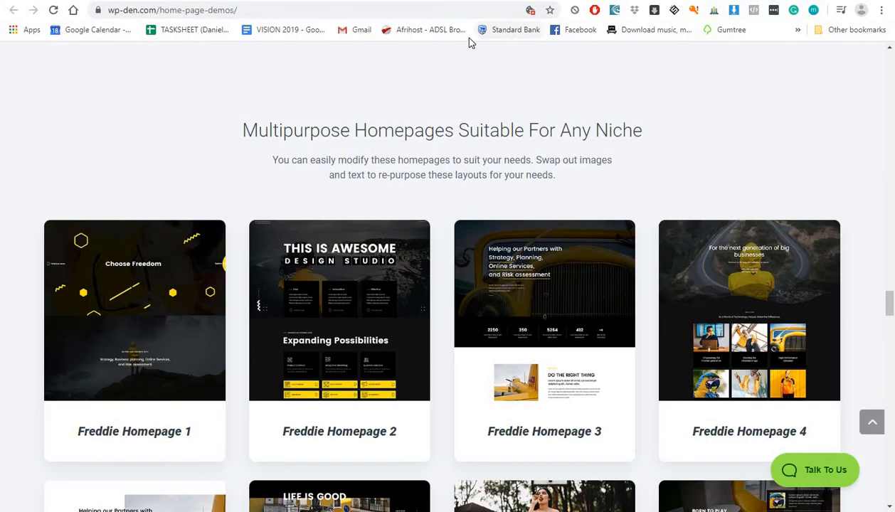
pyautogui.click(440, 10)
pyautogui.hotkey('ctrl', 'v')
pyautogui.press('Return')
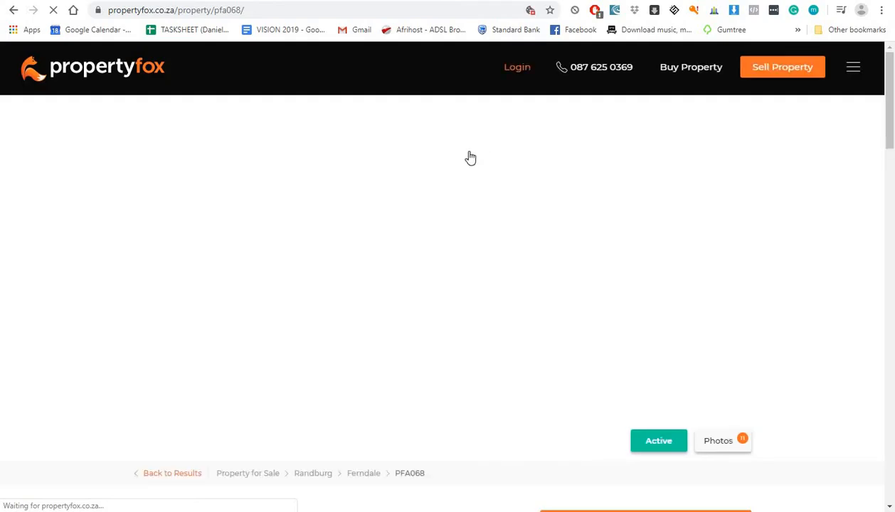
# Step: Switch between the property edit form, PropertyFox and YouTube tabs
pyautogui.click(537, 1)
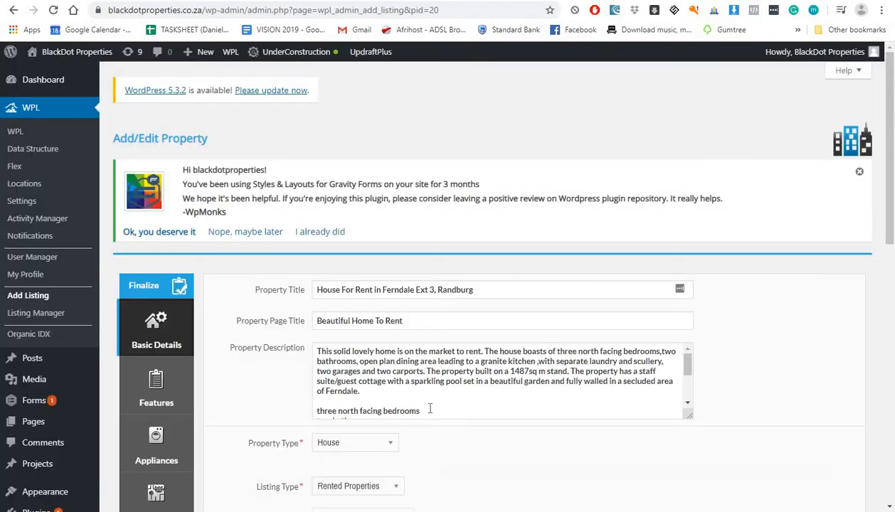
pyautogui.hotkey('ctrl', 'Tab')
pyautogui.click(548, 1)
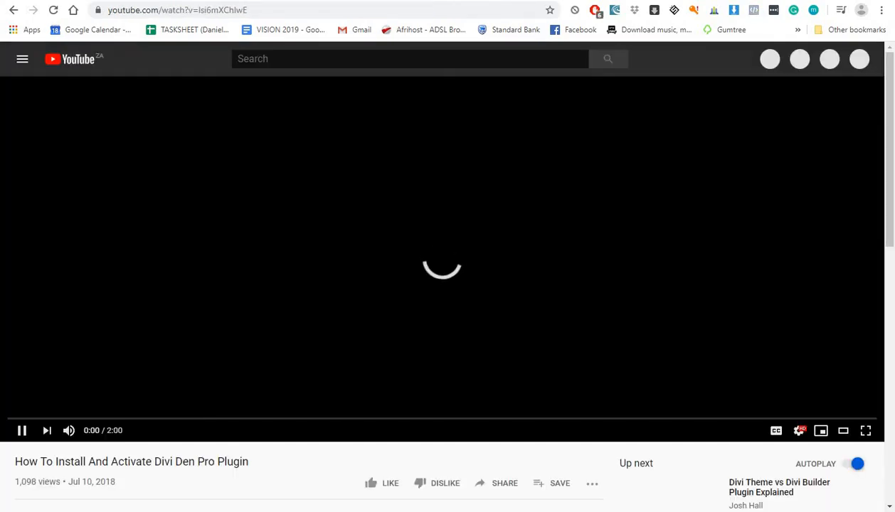
pyautogui.click(526, 1)
pyautogui.click(552, 2)
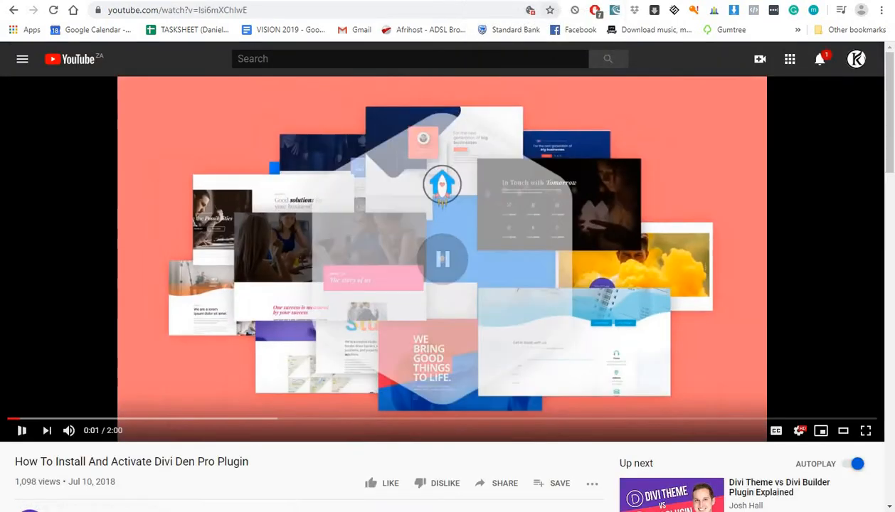
pyautogui.click(526, 2)
# Step: Set the Property Title to '1 Bedroom Apartment For Sale in Ferndale', copied via Notepad
pyautogui.scroll(-5, 498, 381)
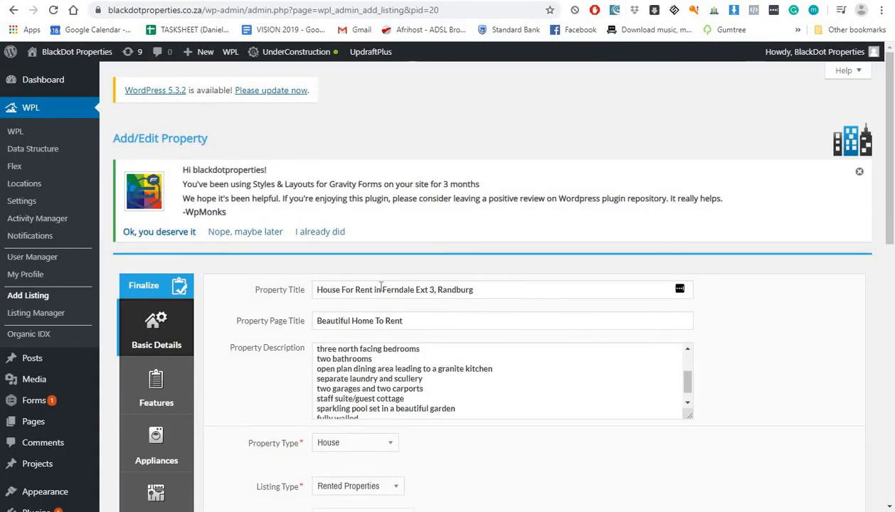
pyautogui.click(587, 1)
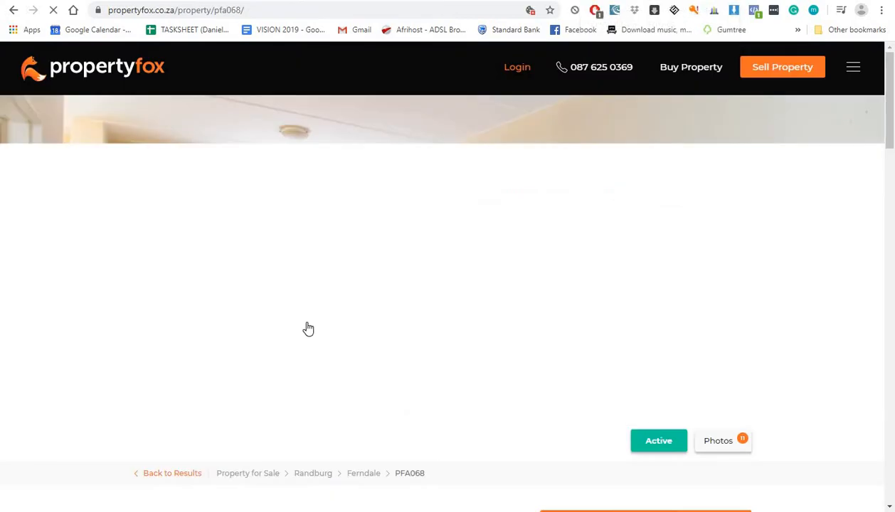
pyautogui.scroll(-3, 311, 327)
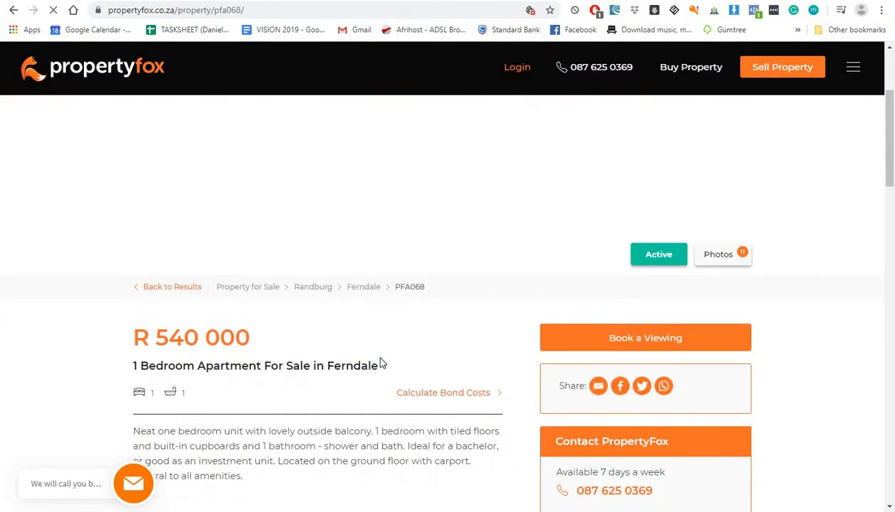
pyautogui.moveTo(382, 367); pyautogui.dragTo(145, 393)
pyautogui.hotkey('ctrl', 'c')
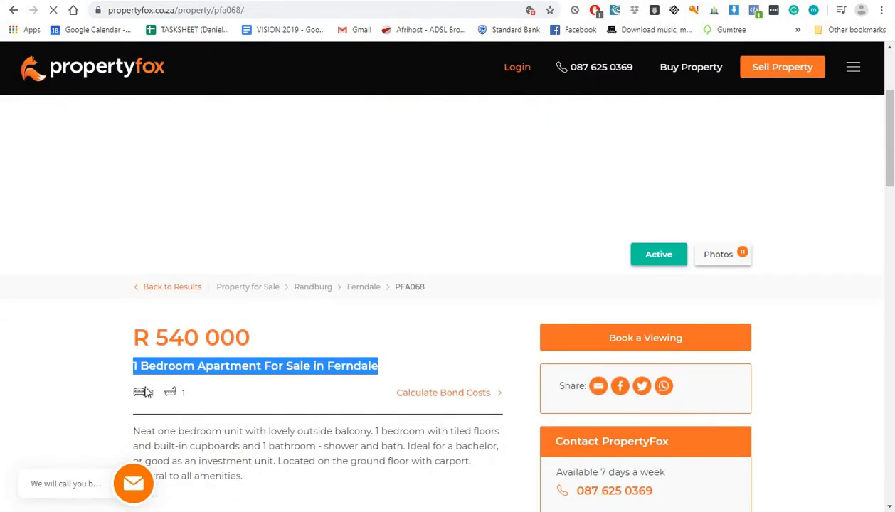
pyautogui.press('super')
pyautogui.click(63, 174)
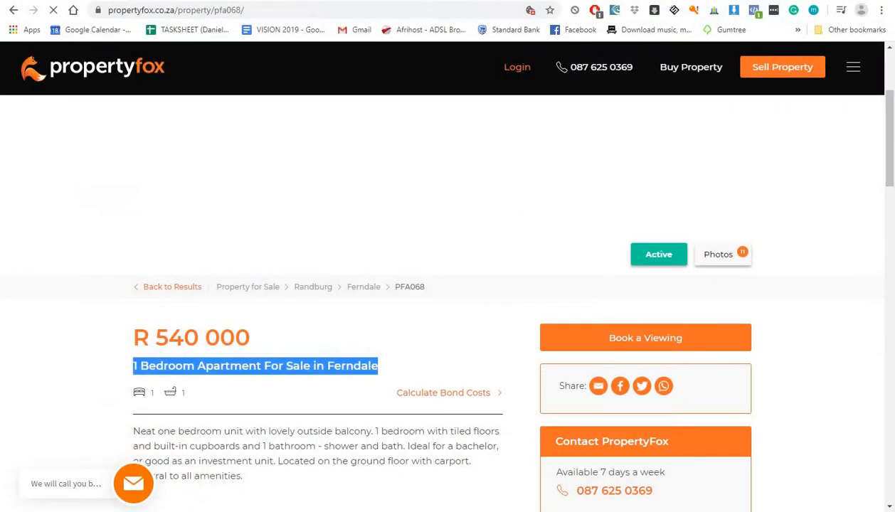
pyautogui.press('super')
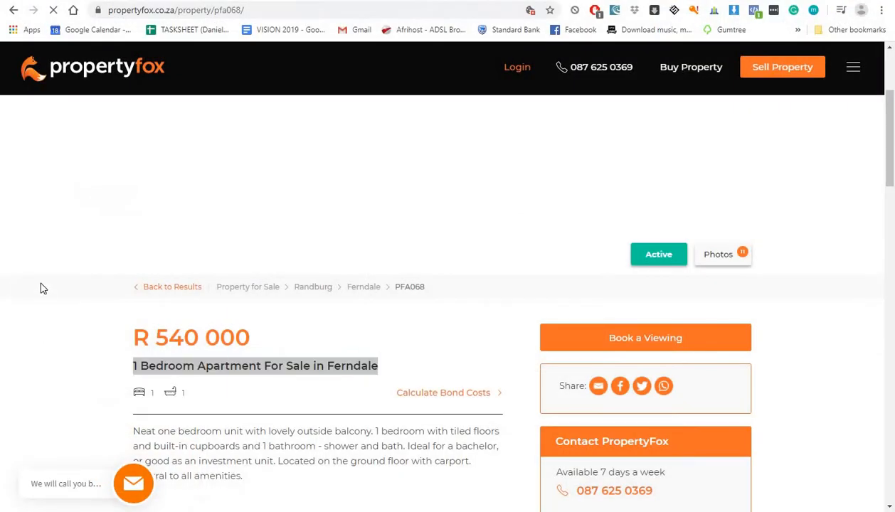
pyautogui.click(40, 209)
pyautogui.hotkey('ctrl', 'v')
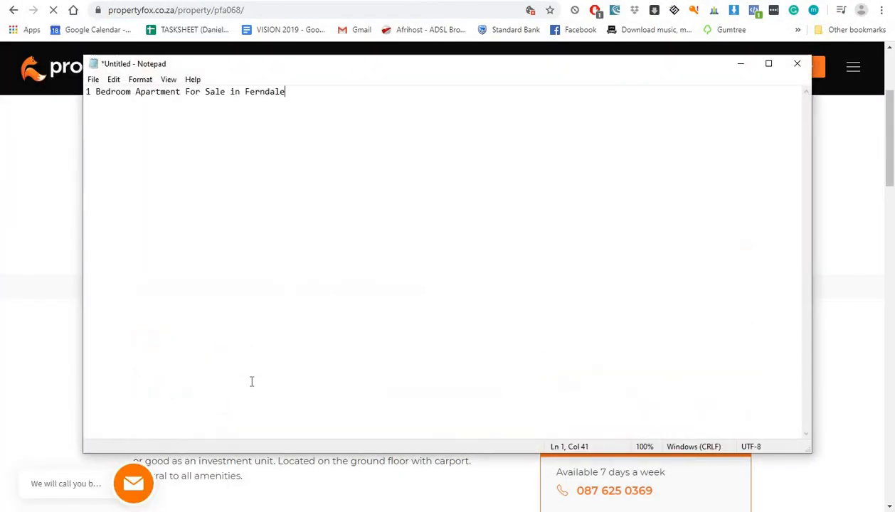
pyautogui.hotkey('ctrl', 'a')
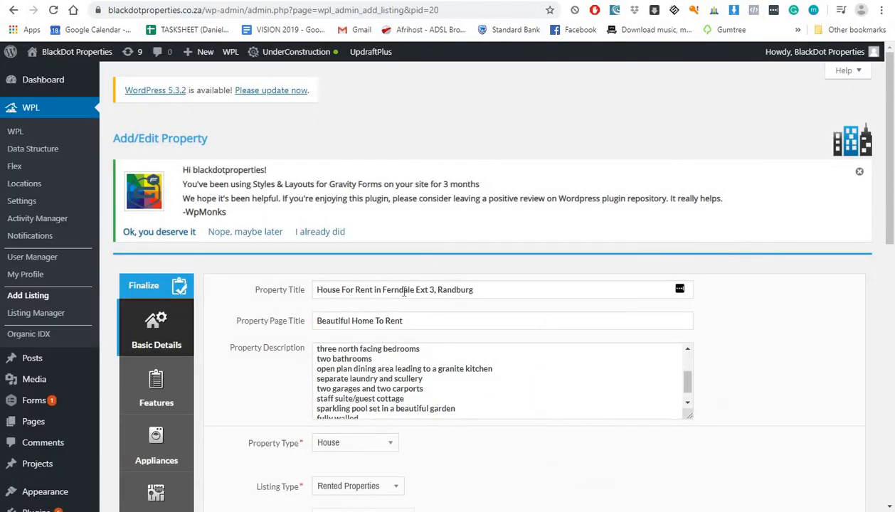
pyautogui.tripleClick(403, 292)
pyautogui.hotkey('ctrl', 'v')
# Step: Replace the Property Page Title with the copied PropertyFox title words
pyautogui.click(404, 321)
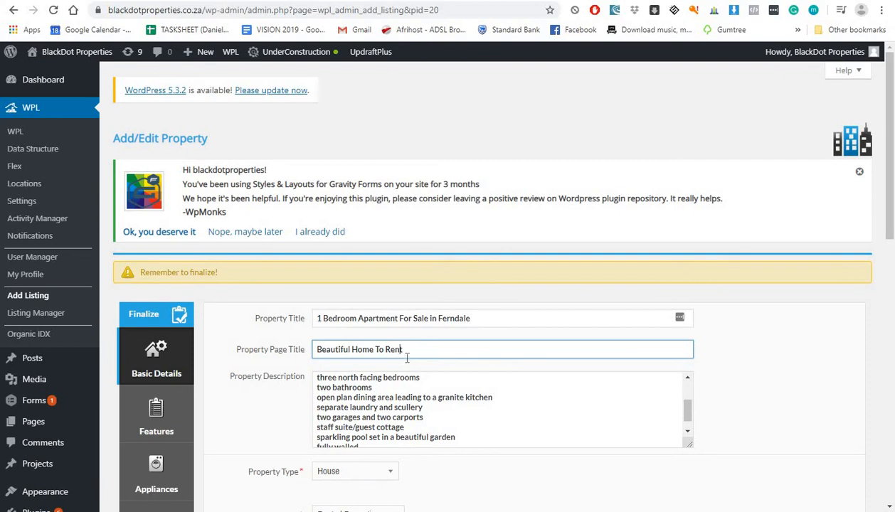
pyautogui.moveTo(324, 319); pyautogui.dragTo(425, 315)
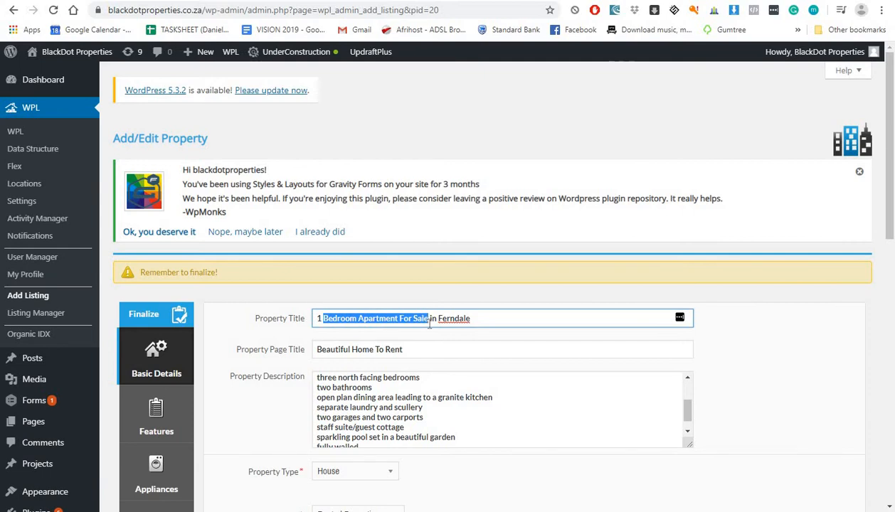
pyautogui.press('Tab')
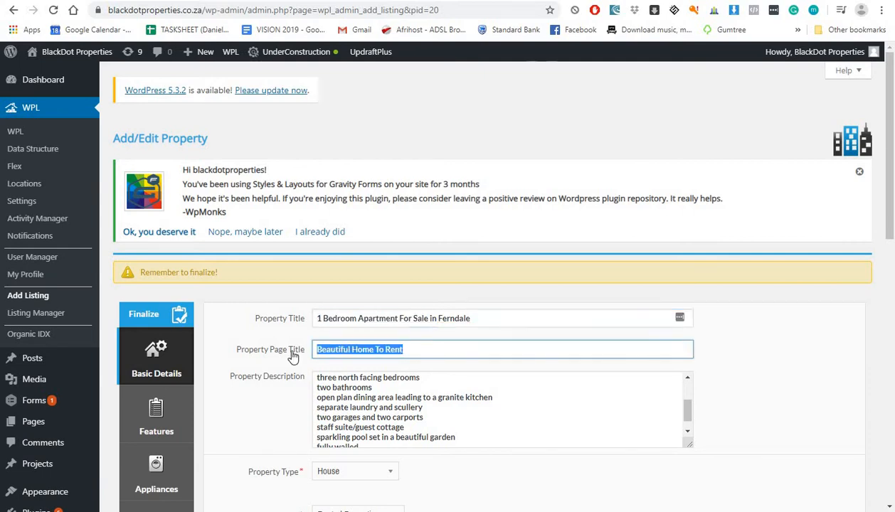
pyautogui.write('Bedroom Apartment For Sale')
# Step: Replace the Property Description with the PropertyFox description paragraph, passed through Notepad
pyautogui.scroll(-2, 352, 358)
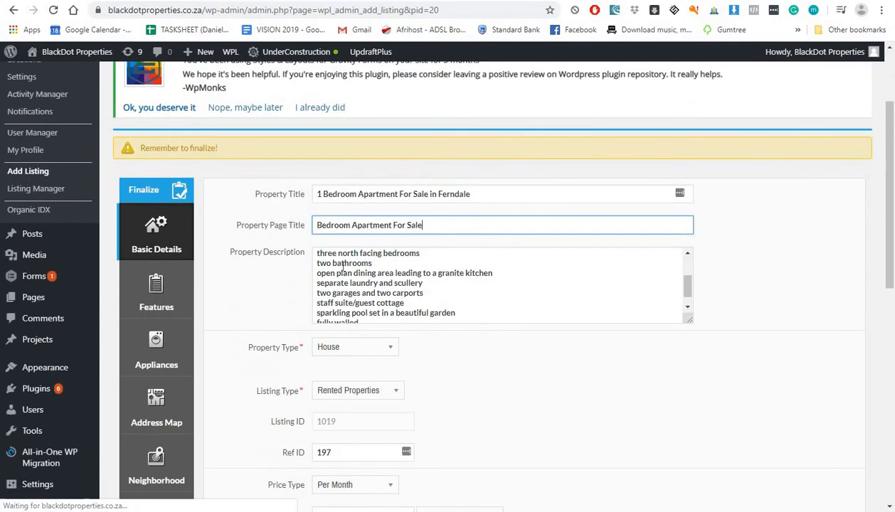
pyautogui.click(341, 262)
pyautogui.hotkey('ctrl', 'Tab')
pyautogui.scroll(-3, 225, 366)
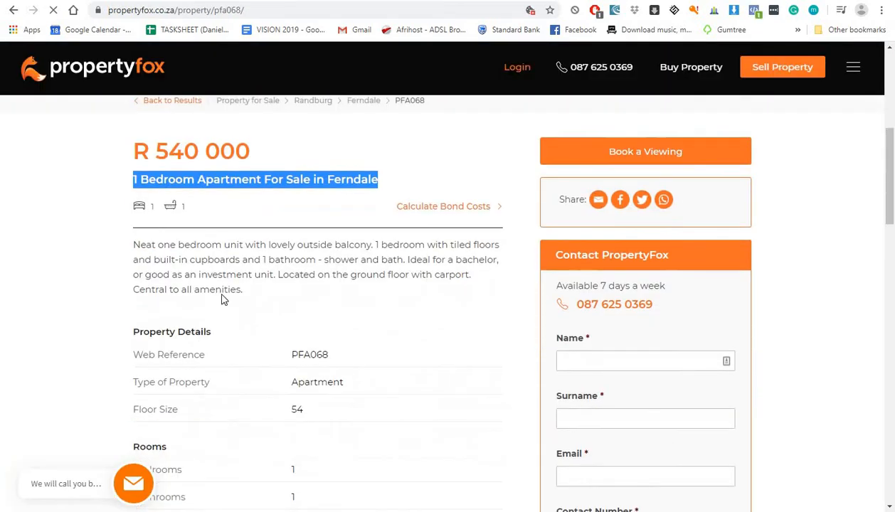
pyautogui.moveTo(247, 299); pyautogui.dragTo(136, 251)
pyautogui.hotkey('ctrl', 'c')
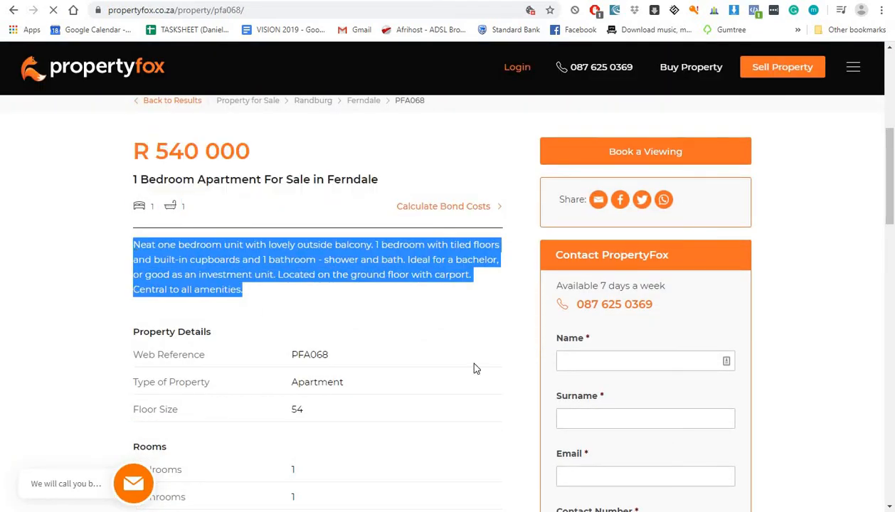
pyautogui.click(808, 457)
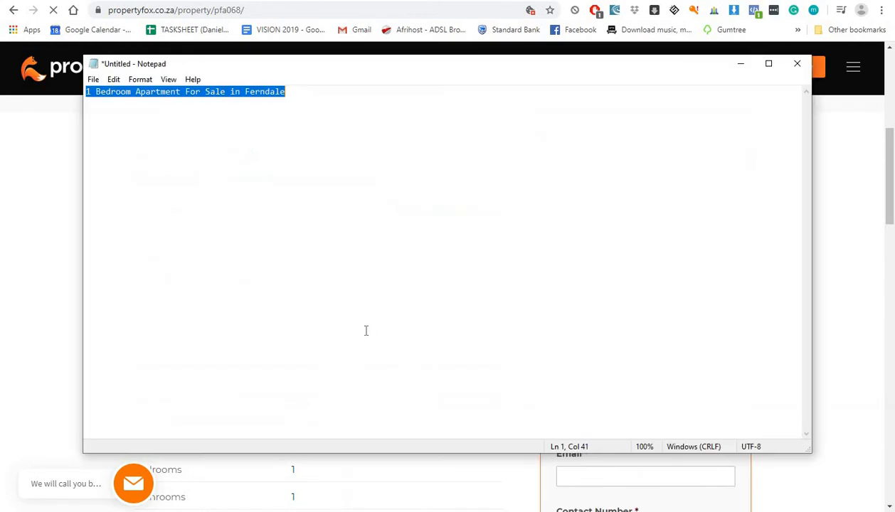
pyautogui.hotkey('ctrl', 'v')
pyautogui.hotkey('ctrl', 'a')
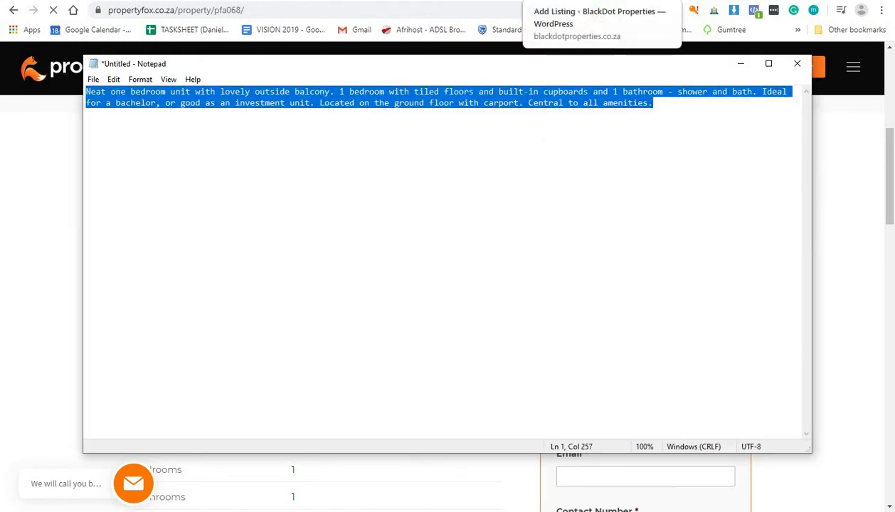
pyautogui.click(570, 1)
pyautogui.click(407, 274)
pyautogui.hotkey('ctrl', 'a')
pyautogui.hotkey('ctrl', 'v')
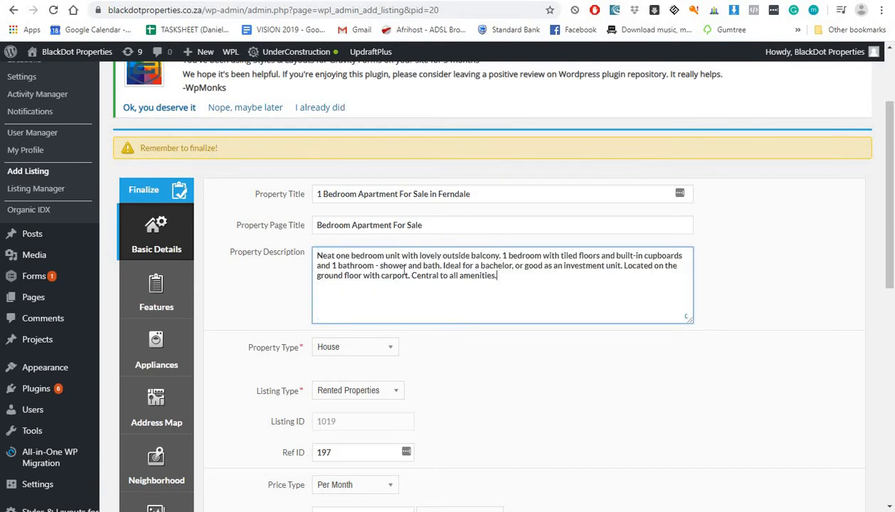
pyautogui.scroll(-1, 344, 306)
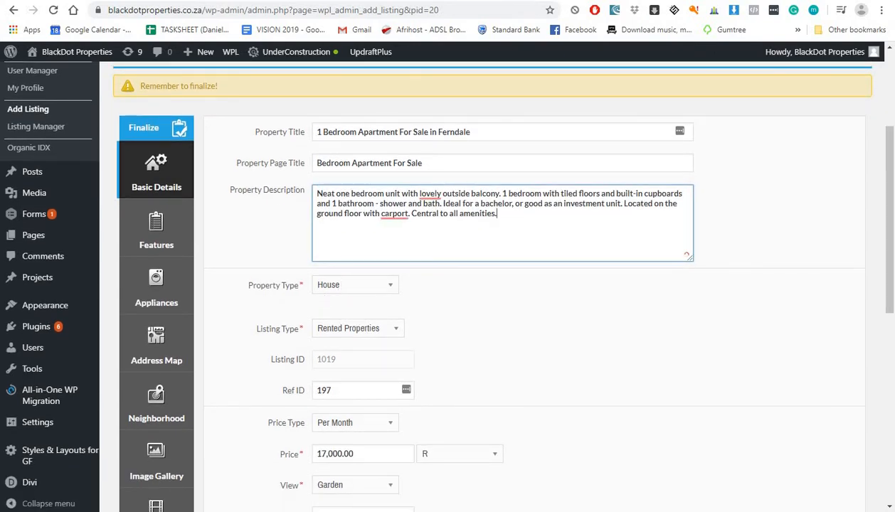
# Step: Set the listing's Property Type to Apartment to match the PropertyFox listing
pyautogui.click(441, 1)
pyautogui.scroll(-2, 390, 287)
pyautogui.click(325, 187)
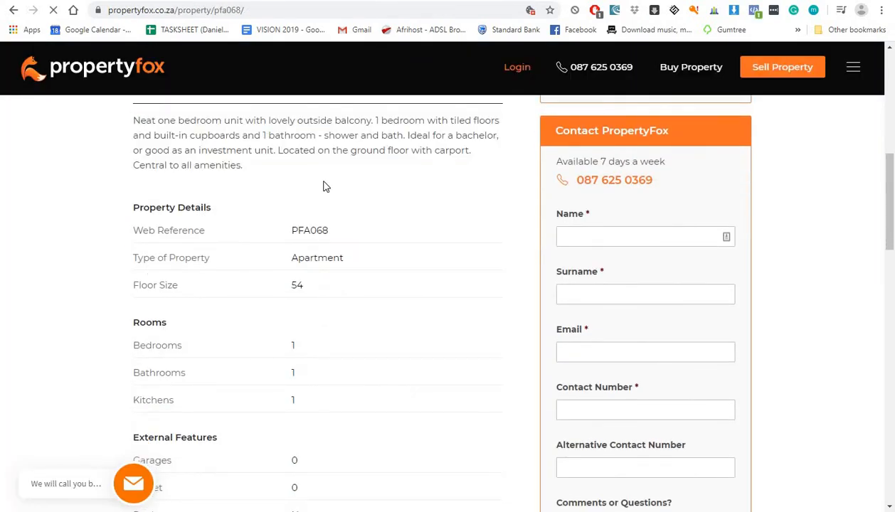
pyautogui.click(342, 1)
pyautogui.click(359, 291)
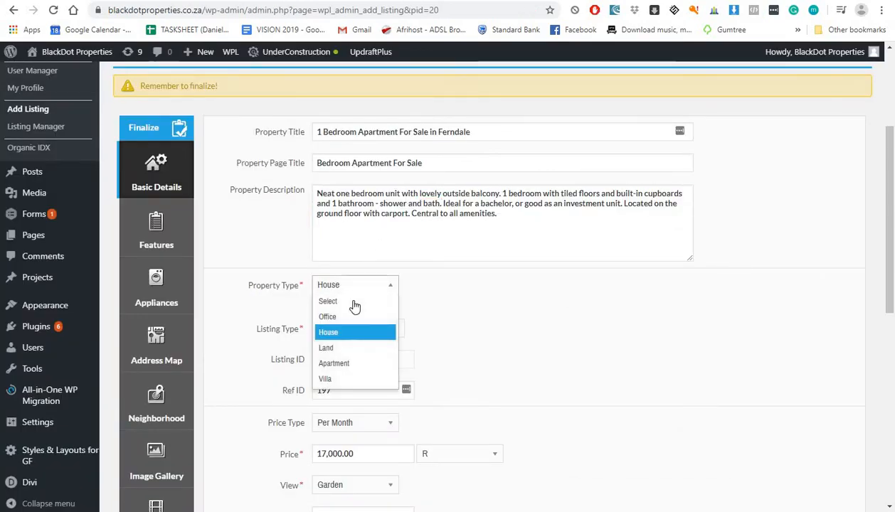
pyautogui.click(337, 364)
# Step: Check the PropertyFox details, then set Listing Type to Properties for Sale
pyautogui.click(249, 0)
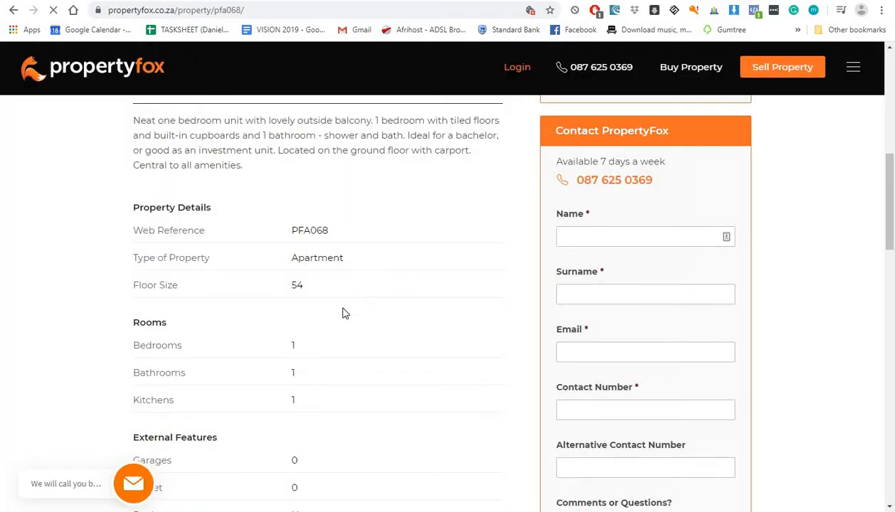
pyautogui.moveTo(304, 260); pyautogui.dragTo(345, 259)
pyautogui.click(490, 1)
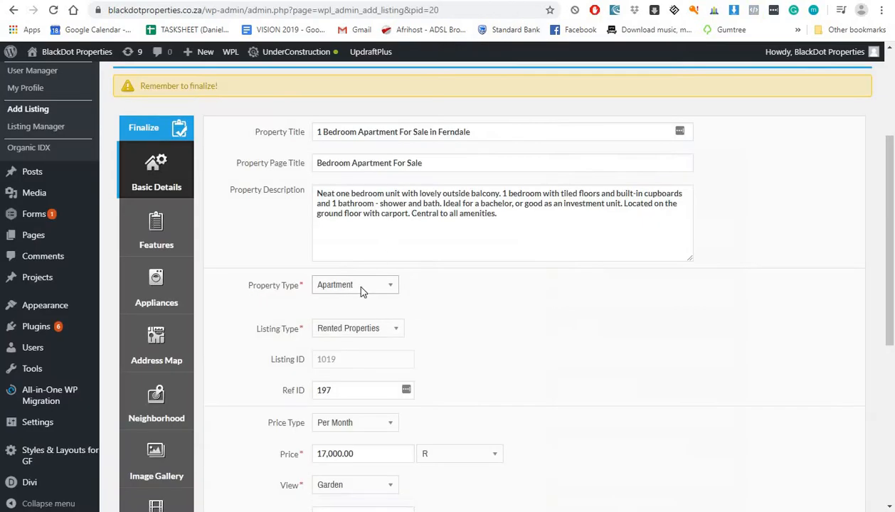
pyautogui.click(338, 338)
pyautogui.click(249, 0)
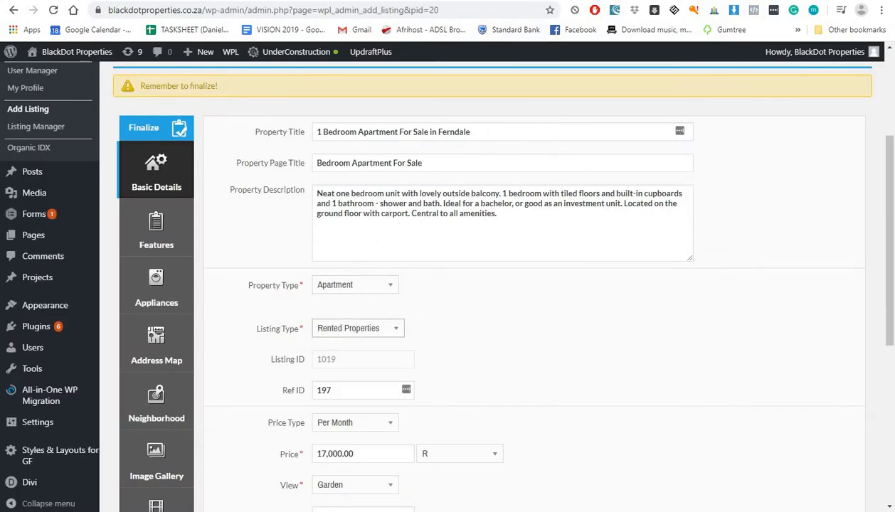
pyautogui.click(249, 1)
pyautogui.scroll(-1, 108, 264)
pyautogui.click(103, 267)
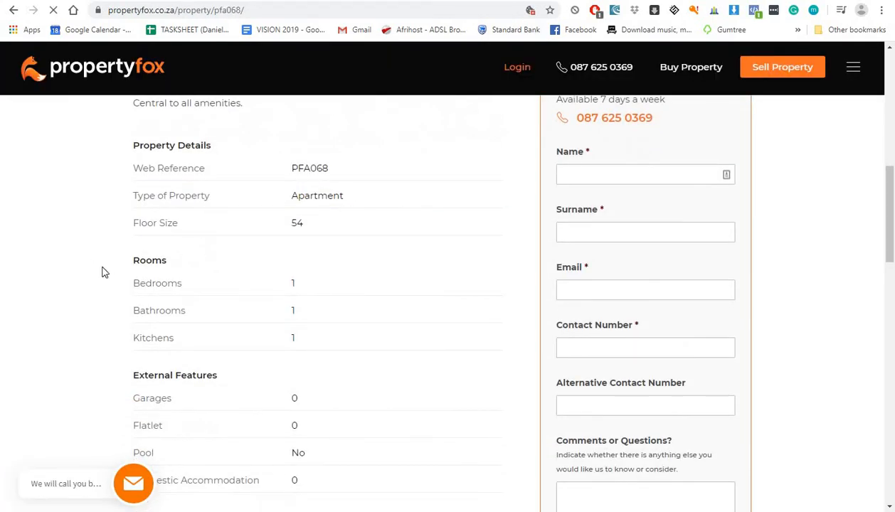
pyautogui.scroll(2, 104, 273)
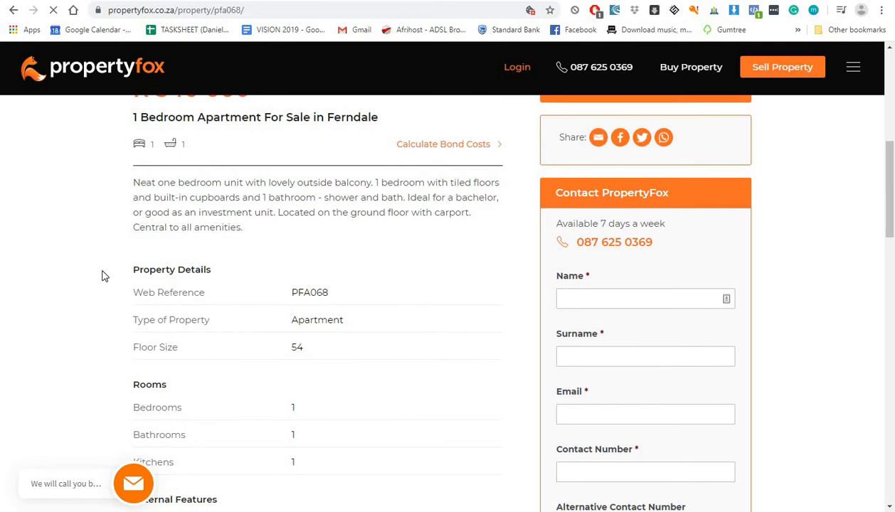
pyautogui.click(118, 1)
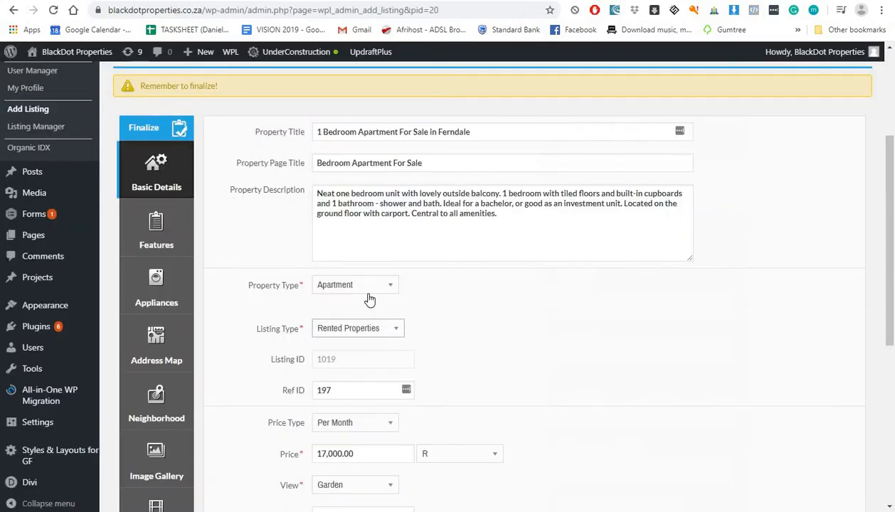
pyautogui.click(363, 325)
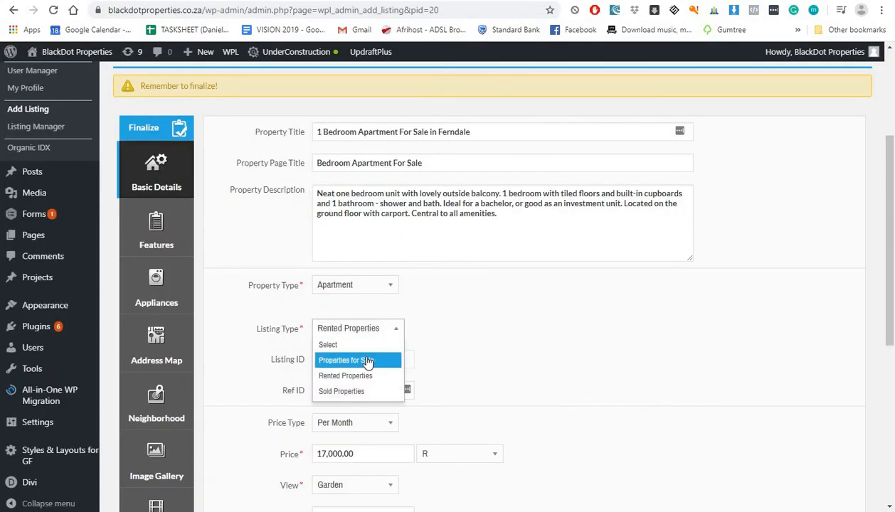
pyautogui.click(367, 362)
# Step: Change the Ref ID from 197 to 198
pyautogui.scroll(-1, 356, 336)
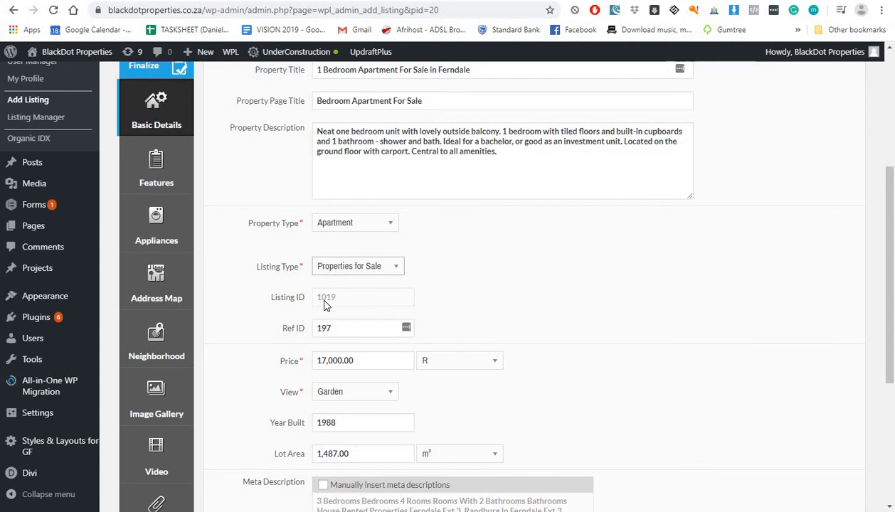
pyautogui.click(357, 329)
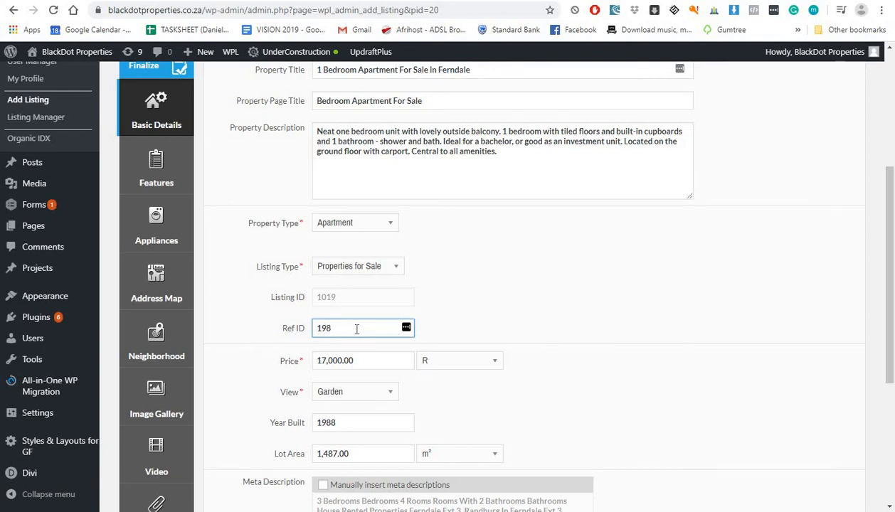
pyautogui.scroll(-2, 353, 225)
pyautogui.hotkey('ctrl', 'Tab')
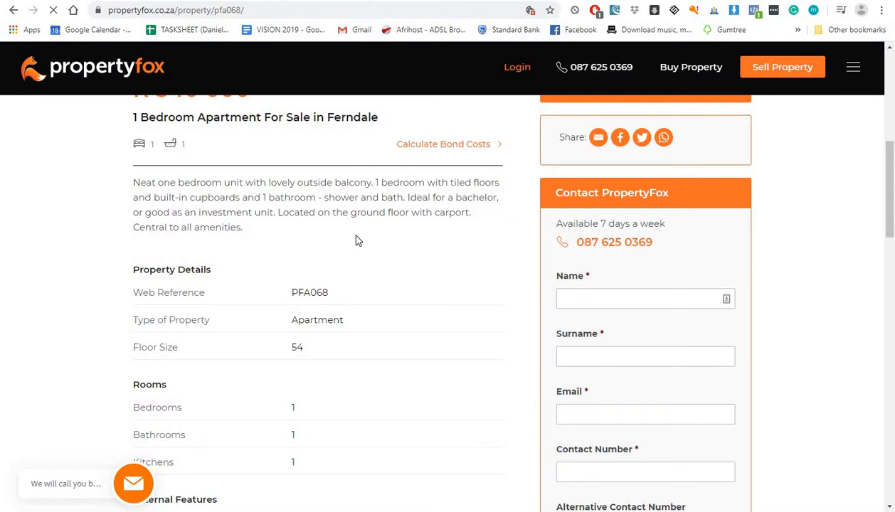
# Step: Copy the PropertyFox price R 540 000 through a blank Notepad note
pyautogui.scroll(2, 357, 241)
pyautogui.moveTo(251, 214); pyautogui.dragTo(114, 218)
pyautogui.hotkey('ctrl', 'c')
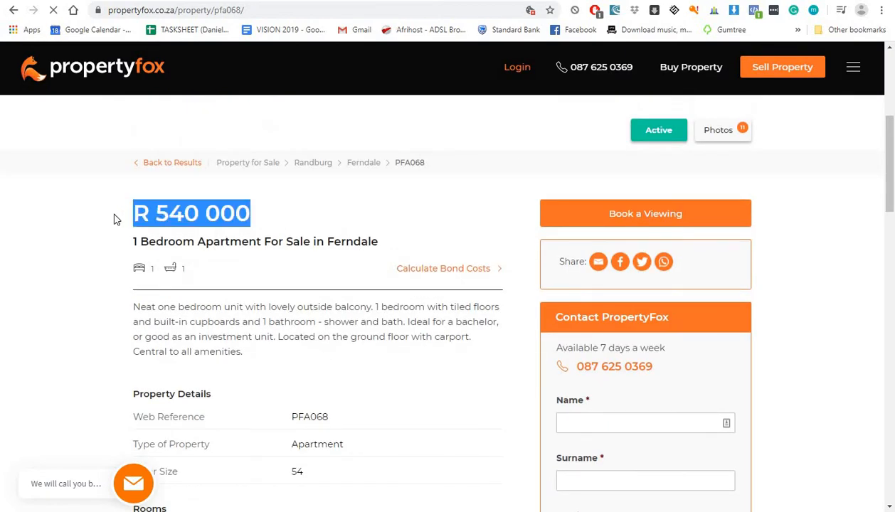
pyautogui.click(682, 459)
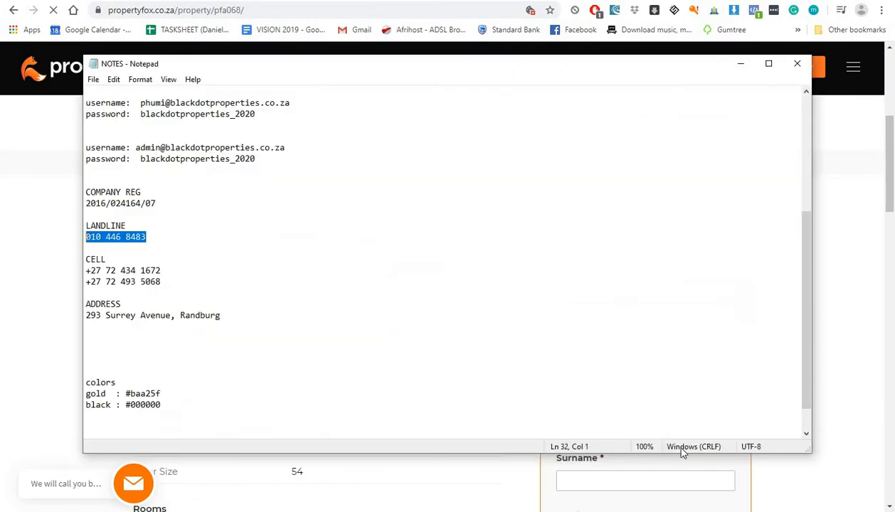
pyautogui.click(744, 65)
pyautogui.moveTo(675, 508)
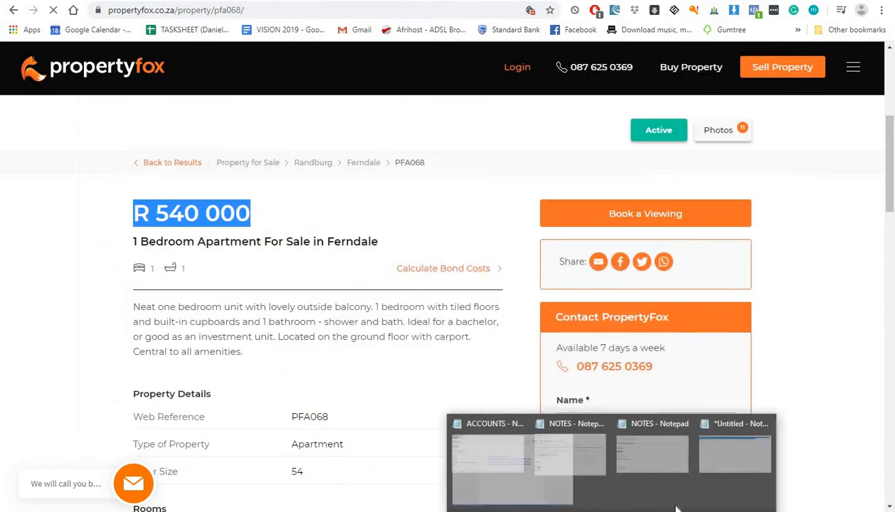
pyautogui.click(846, 472)
pyautogui.hotkey('ctrl', 'v')
pyautogui.hotkey('ctrl', 'a')
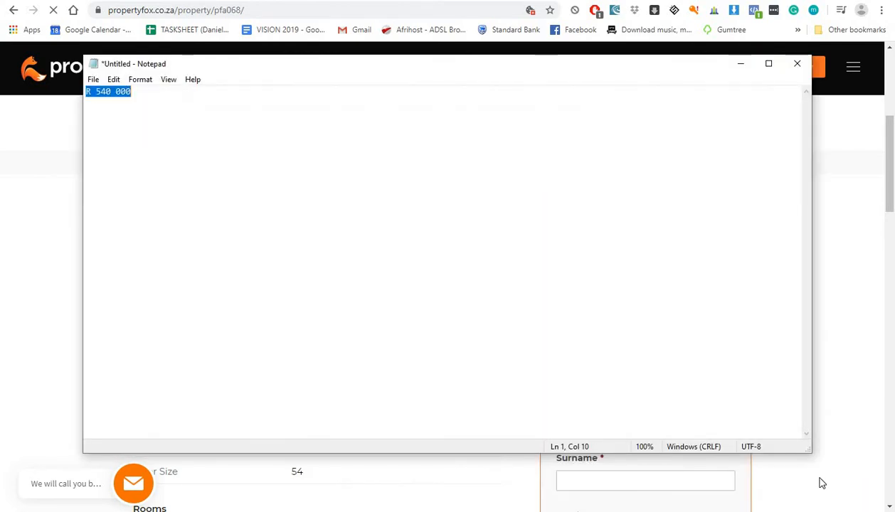
pyautogui.hotkey('alt', 'Tab')
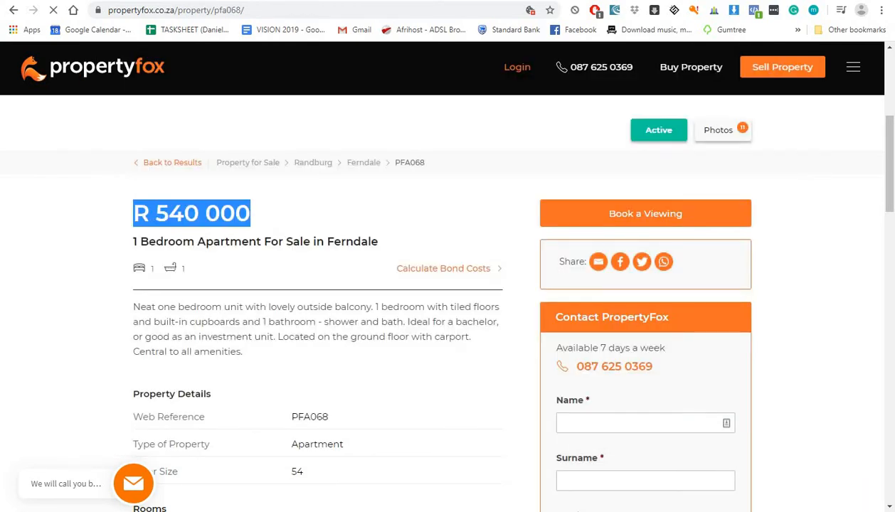
pyautogui.hotkey('alt', 'Tab')
# Step: Replace the 17,000.00 Price with 540 000, keeping R as the currency
pyautogui.click(361, 236)
pyautogui.hotkey('ctrl', 'a')
pyautogui.hotkey('ctrl', 'v')
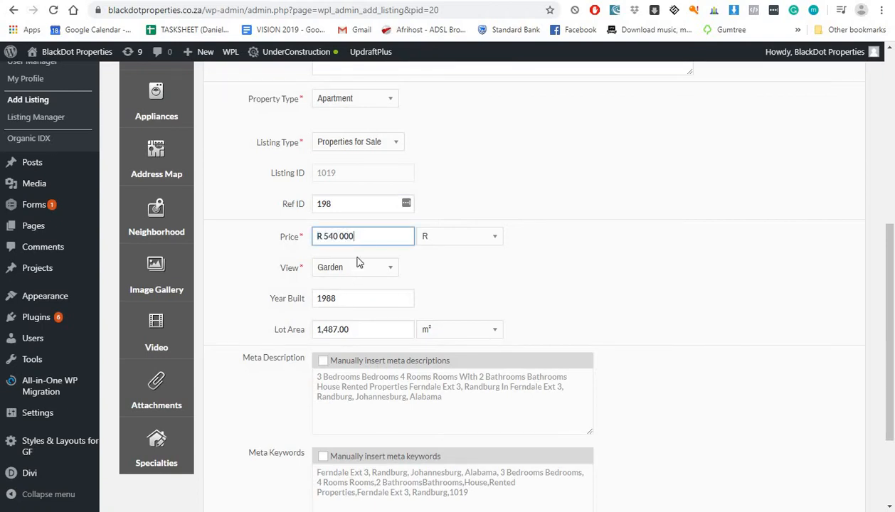
pyautogui.click(436, 242)
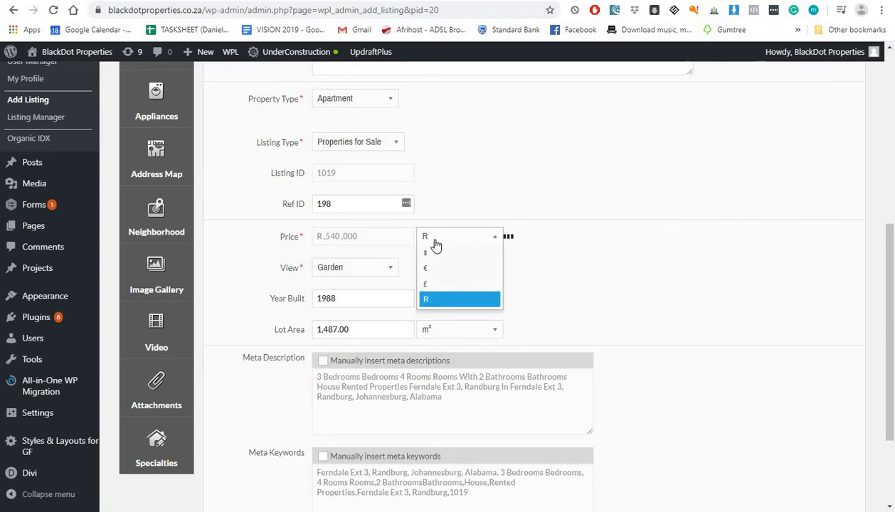
pyautogui.click(324, 237)
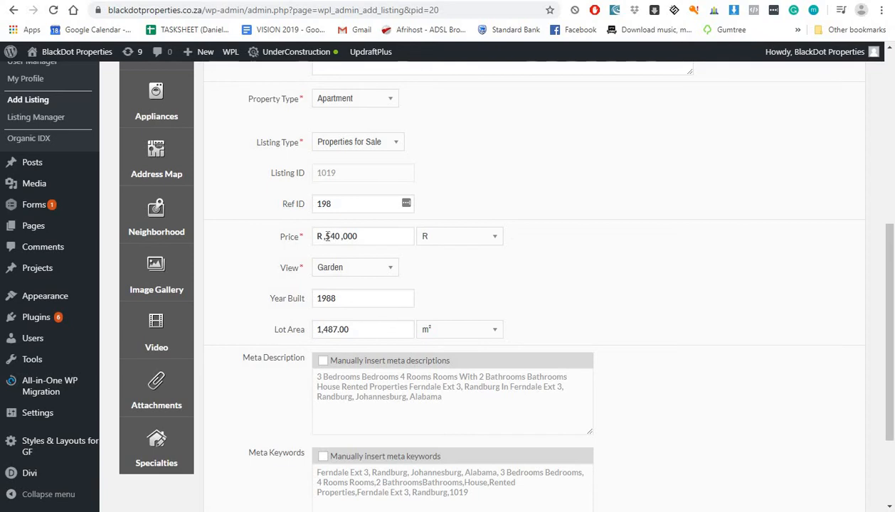
pyautogui.press('BackSpace')
pyautogui.press('BackSpace')
pyautogui.press('BackSpace')
pyautogui.press('BackSpace')
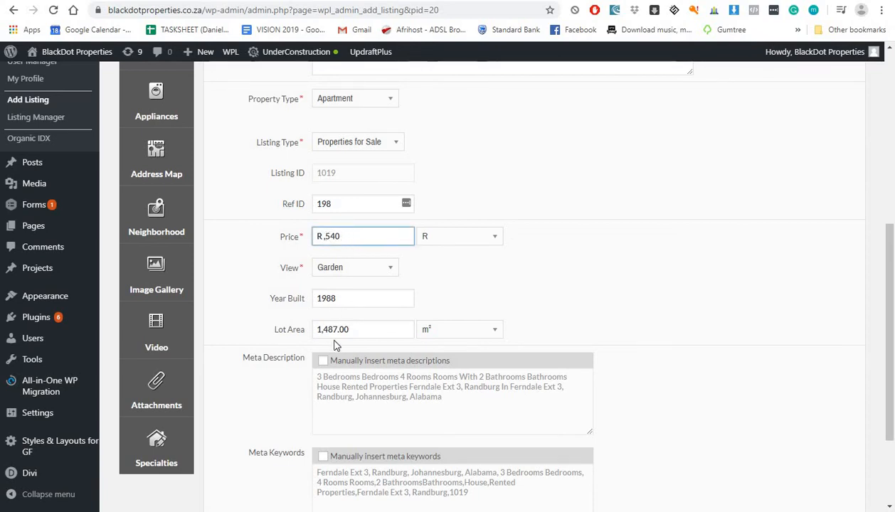
pyautogui.press('BackSpace')
pyautogui.press('BackSpace')
pyautogui.press('BackSpace')
pyautogui.press('BackSpace')
pyautogui.press('BackSpace')
pyautogui.press('BackSpace')
pyautogui.write('540 000')
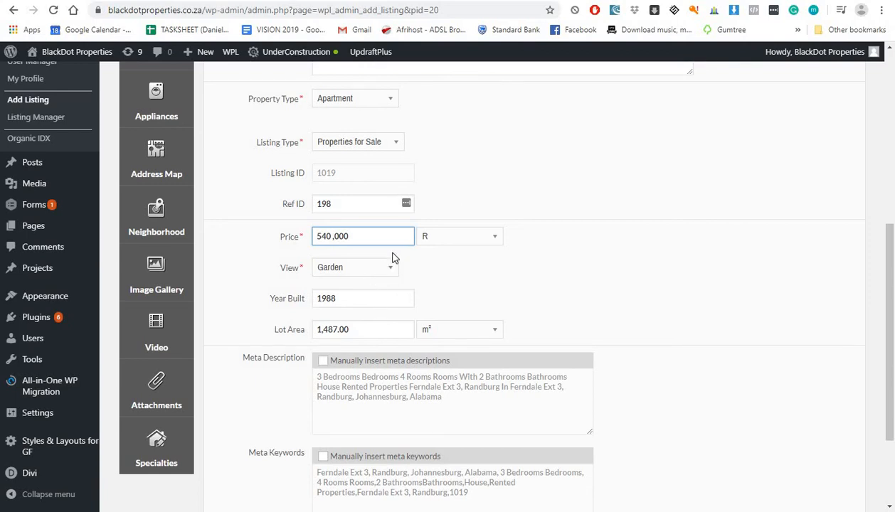
# Step: Compare the entered price against the PropertyFox listing
pyautogui.hotkey('ctrl', 'Tab')
pyautogui.scroll(-10, 420, 283)
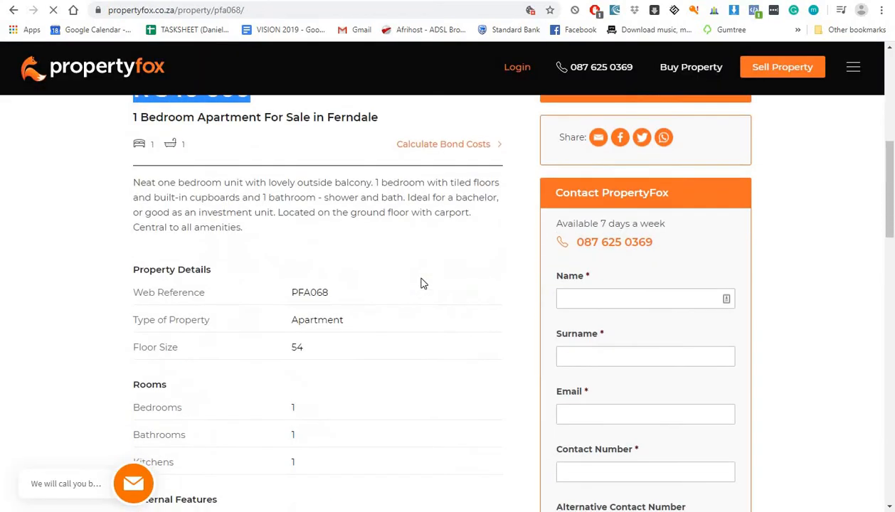
pyautogui.scroll(12, 420, 277)
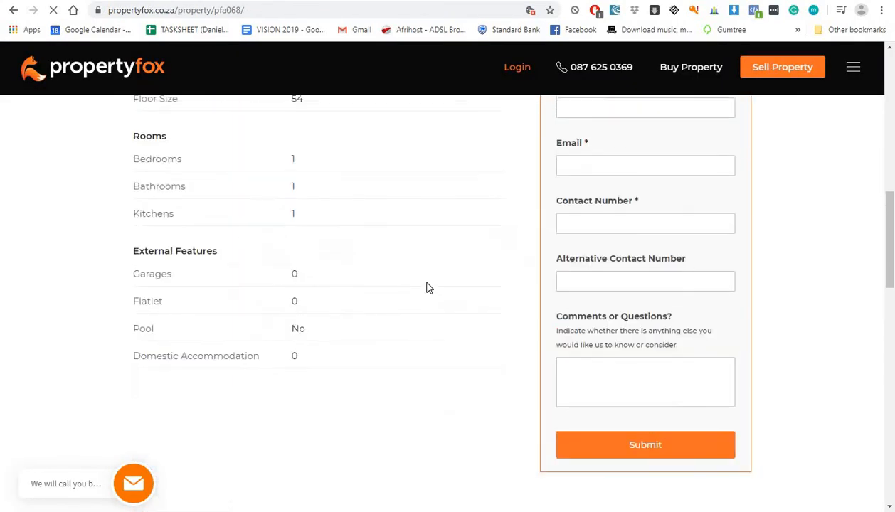
pyautogui.scroll(-3, 430, 288)
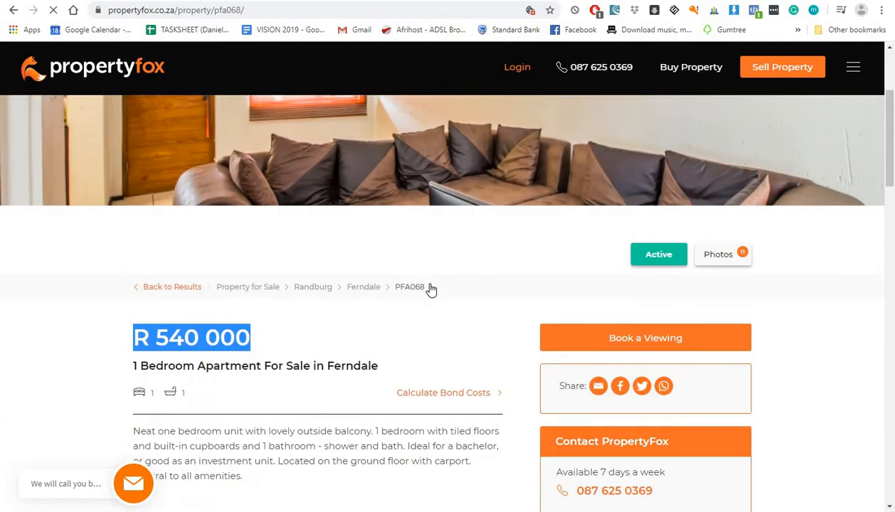
pyautogui.hotkey('ctrl', 'Tab')
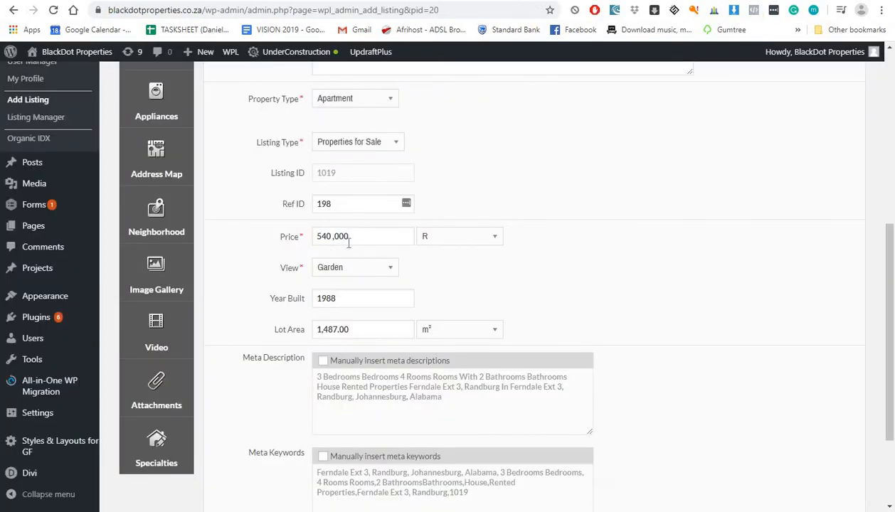
pyautogui.click(338, 268)
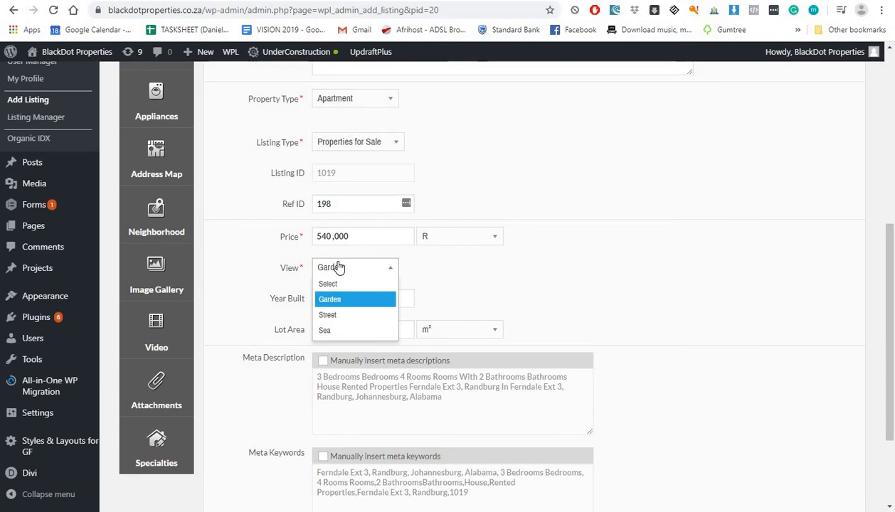
# Step: Change the listing's View from Garden to Street
pyautogui.click(339, 267)
pyautogui.click(338, 267)
pyautogui.click(344, 312)
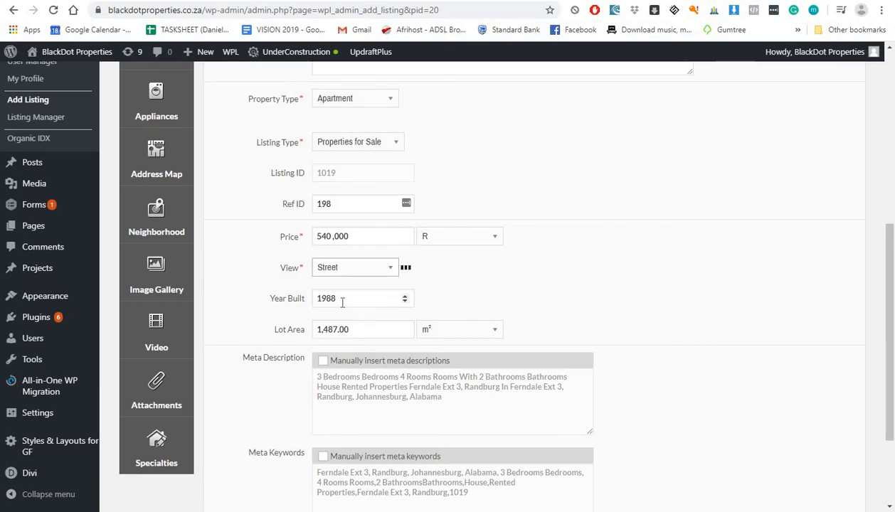
# Step: Check the Year Built 1988 and other details against the PropertyFox listing
pyautogui.click(344, 300)
pyautogui.hotkey('ctrl', 'Tab')
pyautogui.scroll(-5, 323, 371)
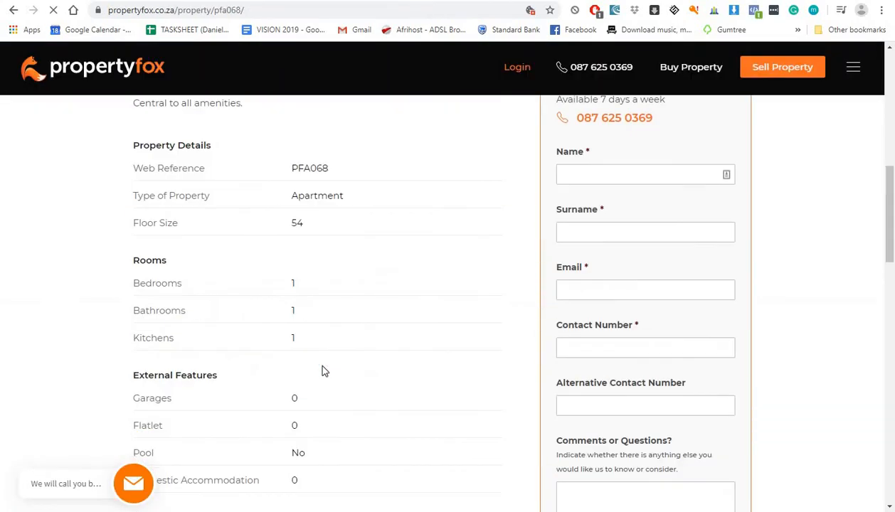
pyautogui.scroll(-8, 324, 371)
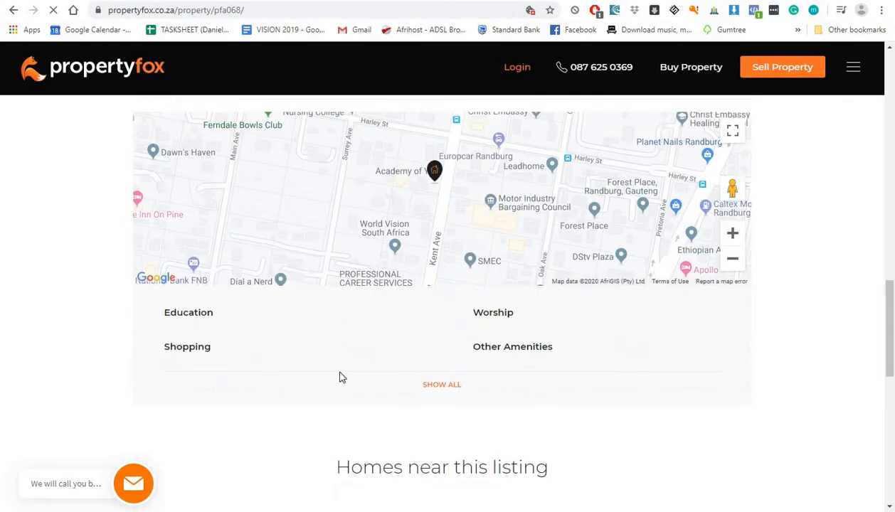
pyautogui.scroll(4, 340, 377)
pyautogui.scroll(8, 340, 377)
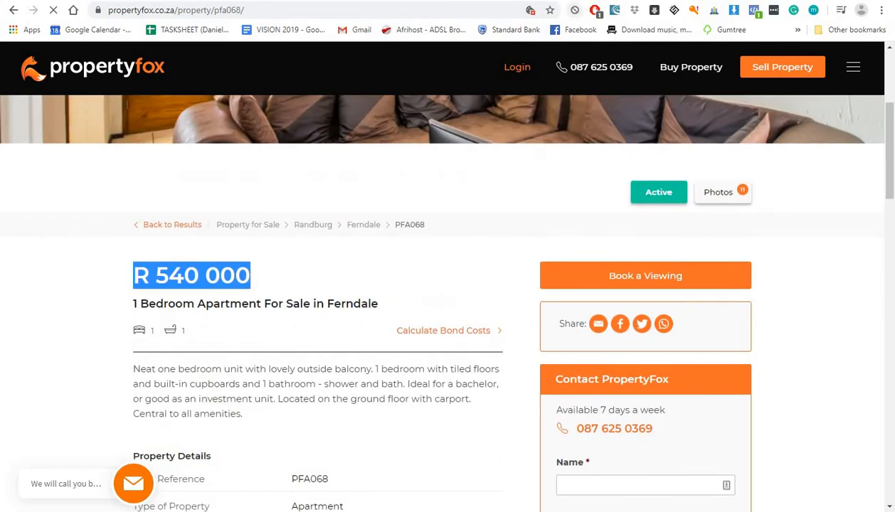
pyautogui.hotkey('ctrl', 'shift', 'Tab')
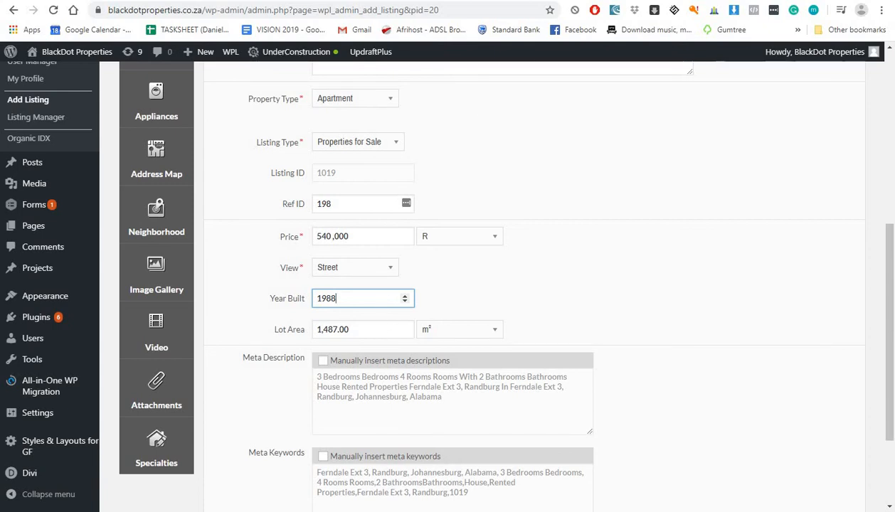
pyautogui.hotkey('ctrl', 'Tab')
pyautogui.scroll(-3, 292, 334)
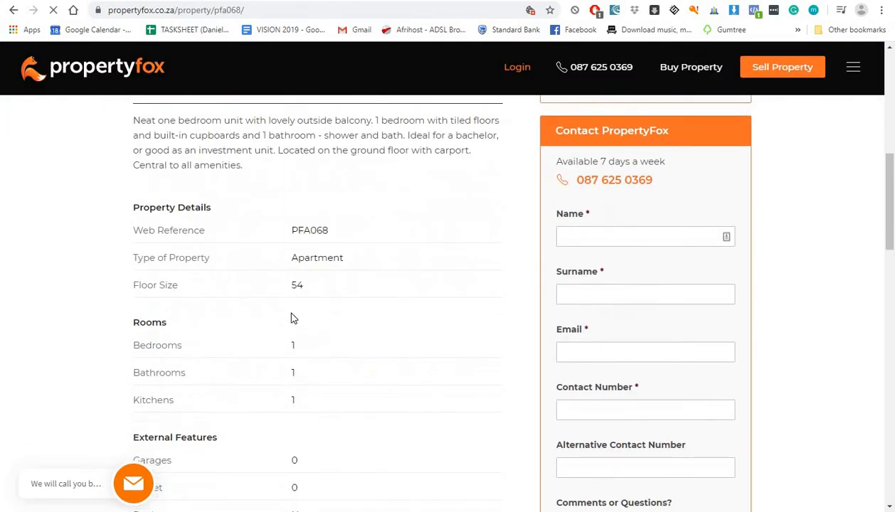
pyautogui.hotkey('ctrl', 'shift', 'Tab')
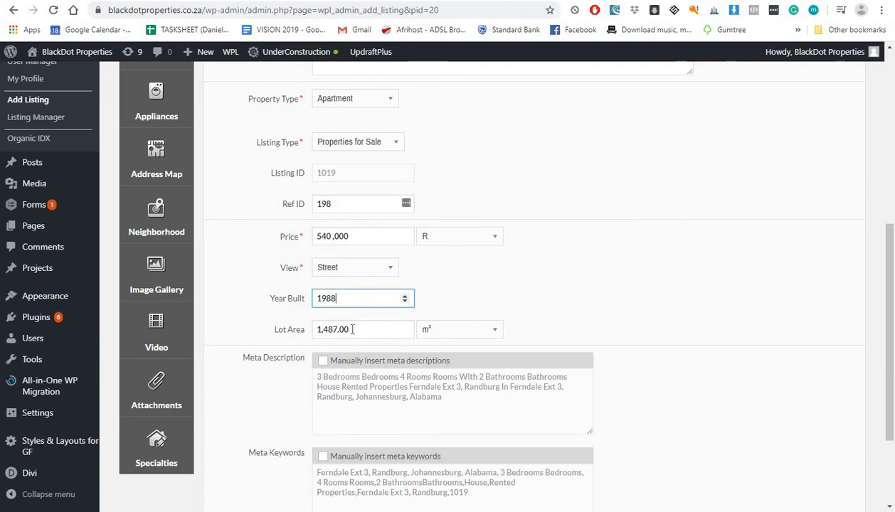
pyautogui.hotkey('ctrl', 'Tab')
pyautogui.scroll(-3, 339, 349)
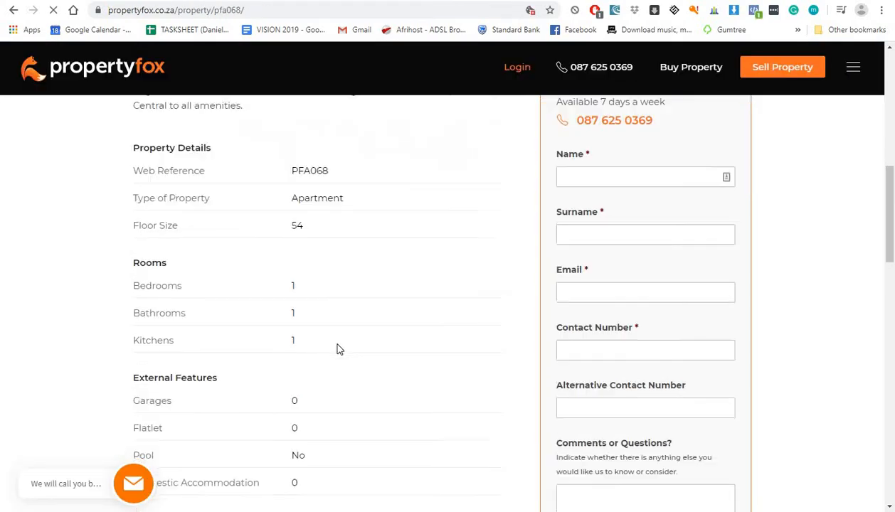
pyautogui.scroll(-10, 339, 350)
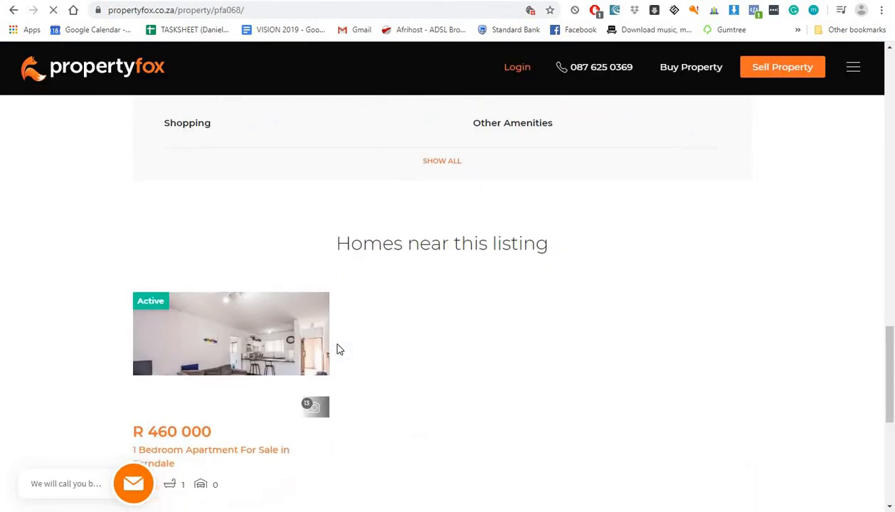
pyautogui.scroll(10, 340, 352)
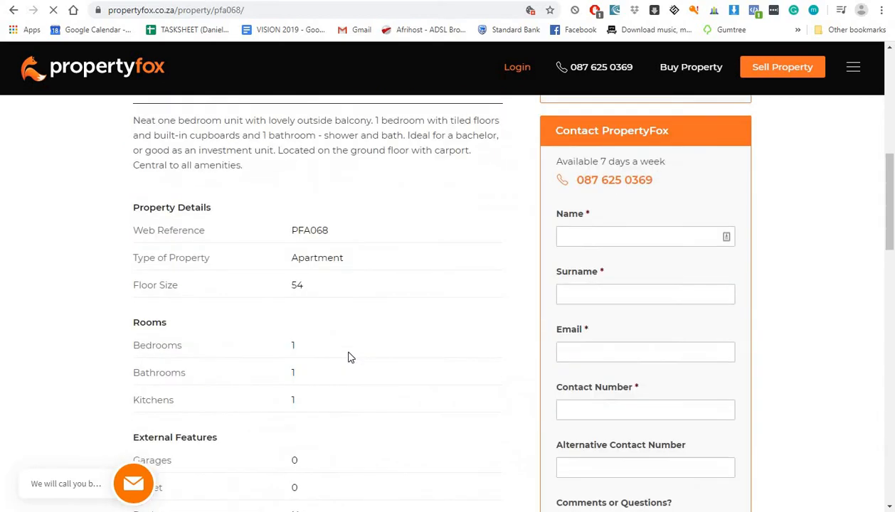
pyautogui.scroll(-7, 292, 403)
pyautogui.hotkey('ctrl', 'Tab')
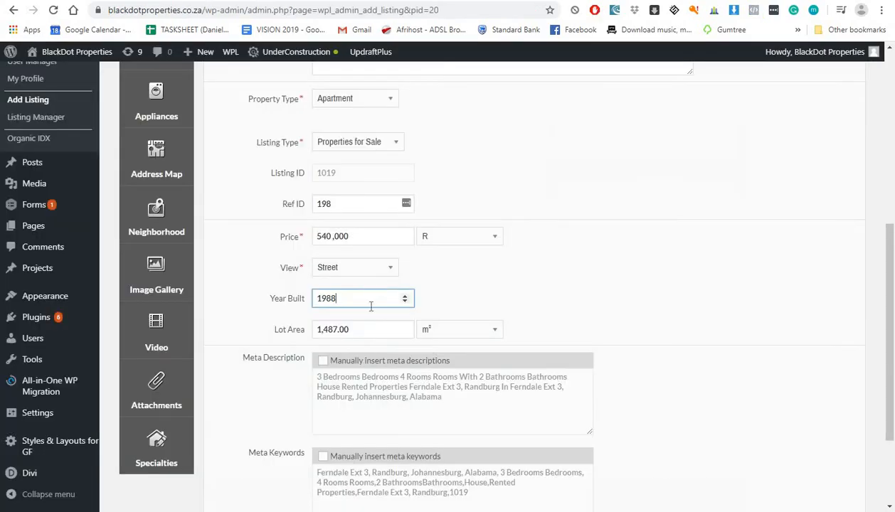
# Step: Clear the 1,487.00 value from Lot Area
pyautogui.click(366, 327)
pyautogui.hotkey('ctrl', 'a')
pyautogui.press('BackSpace')
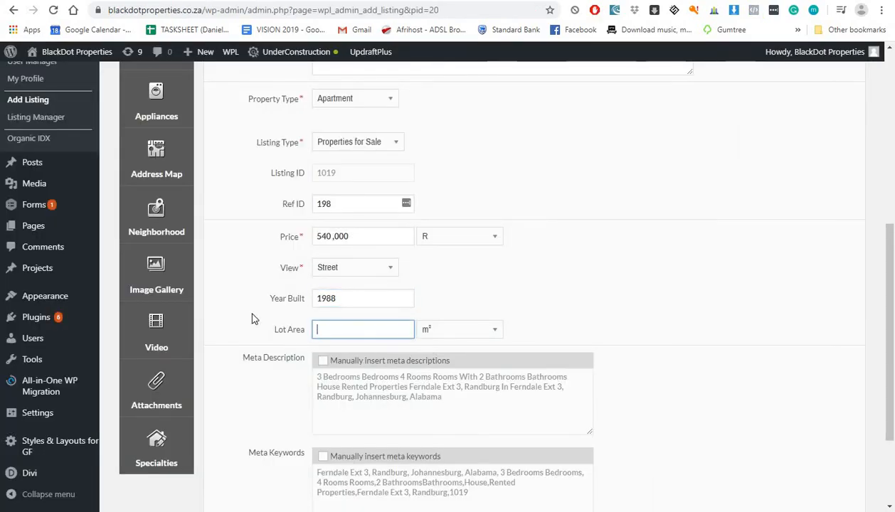
pyautogui.click(253, 325)
pyautogui.scroll(-3, 270, 330)
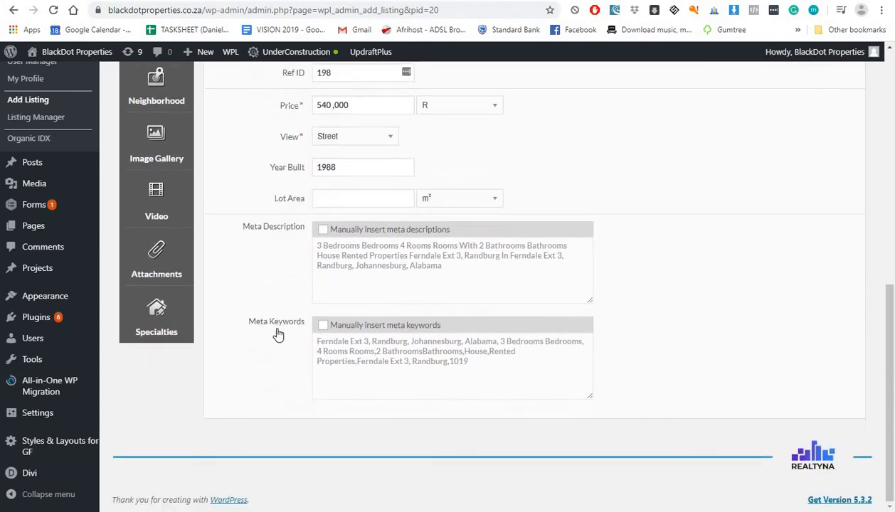
pyautogui.scroll(6, 242, 327)
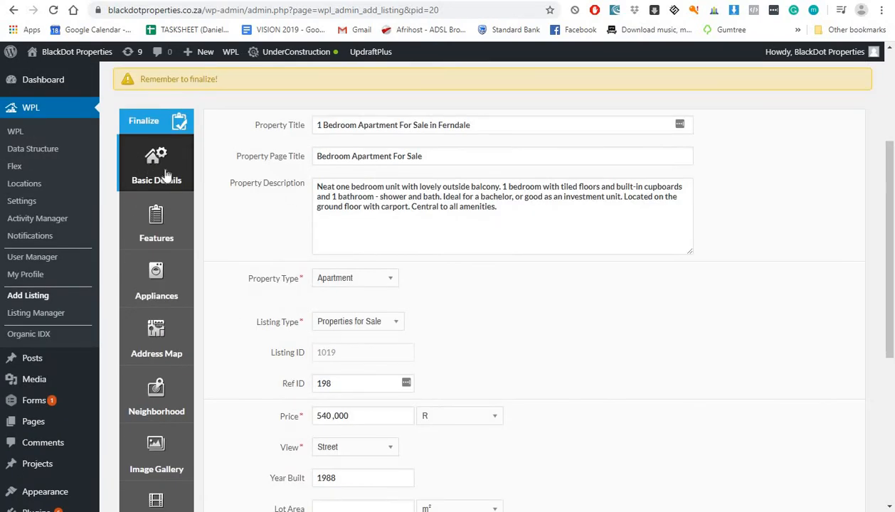
# Step: In the Features checklist, untick Cooling System and Swimming Pool
pyautogui.click(154, 214)
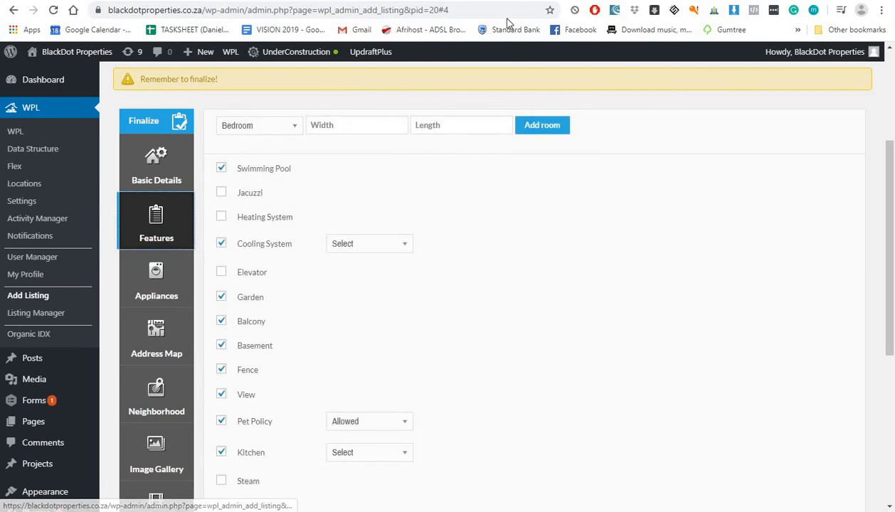
pyautogui.scroll(-4, 336, 299)
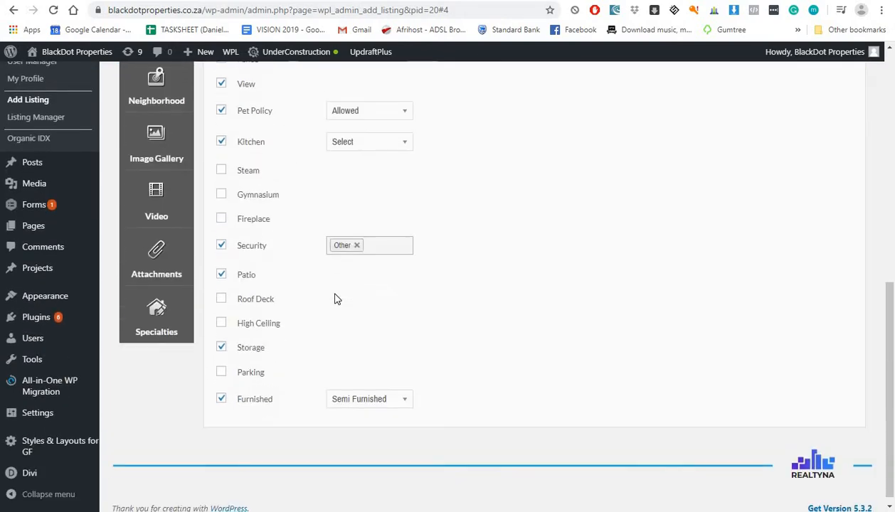
pyautogui.scroll(4, 360, 303)
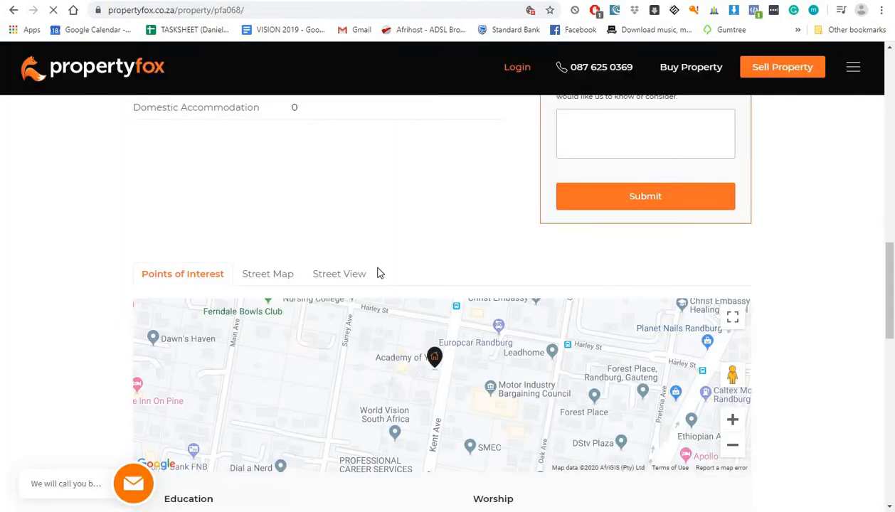
pyautogui.scroll(-2, 378, 276)
pyautogui.scroll(8, 377, 276)
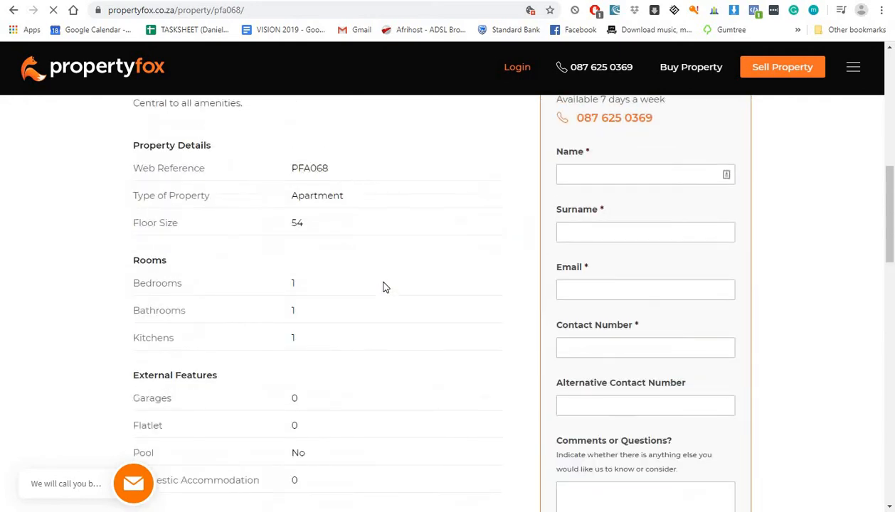
pyautogui.scroll(-1, 358, 299)
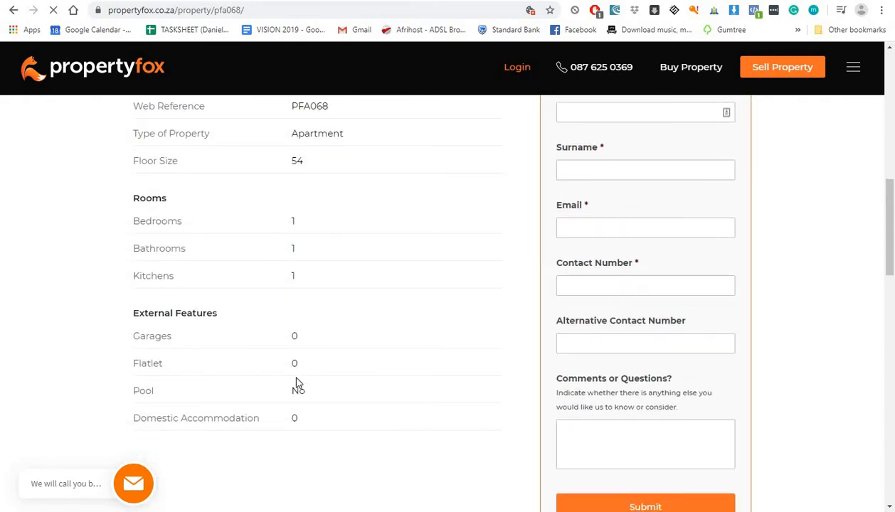
pyautogui.scroll(2, 285, 323)
pyautogui.scroll(-2, 286, 324)
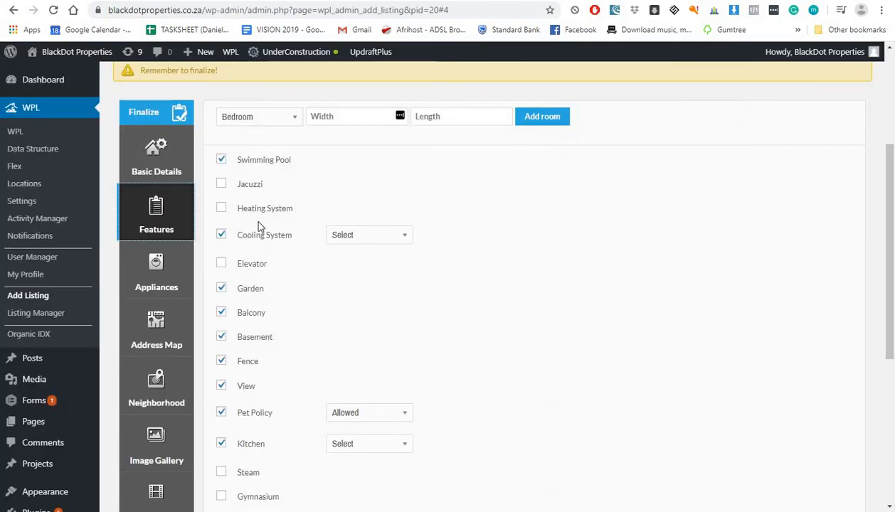
pyautogui.scroll(-1, 249, 249)
pyautogui.scroll(-1, 240, 251)
pyautogui.click(222, 174)
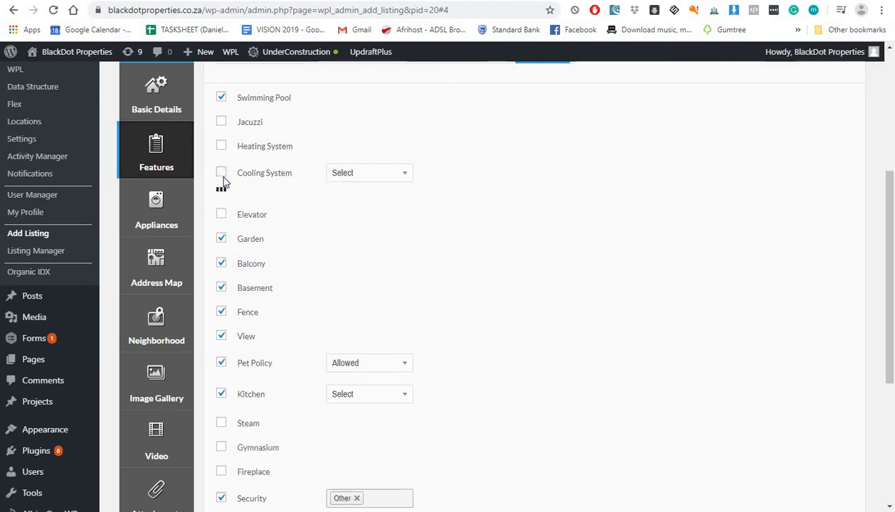
pyautogui.click(221, 98)
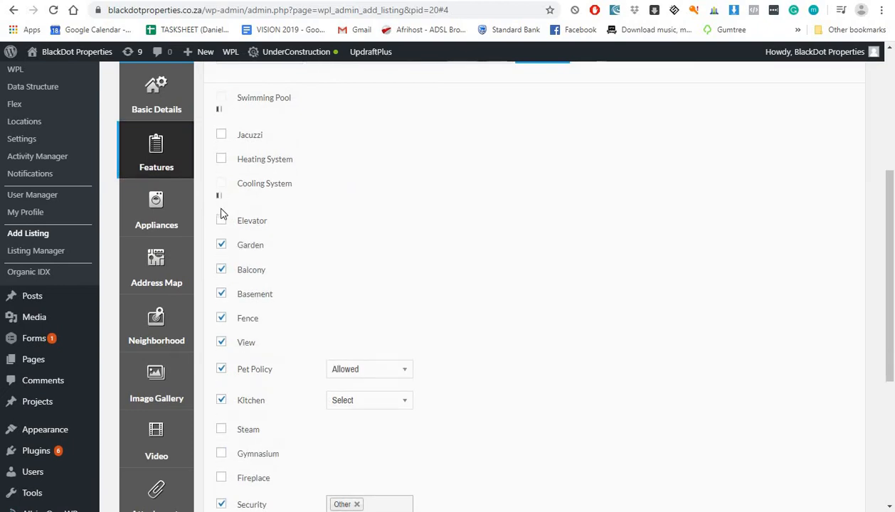
# Step: Untick Balcony, Fence, Basement, Pet Policy, Patio and Storage
pyautogui.click(221, 244)
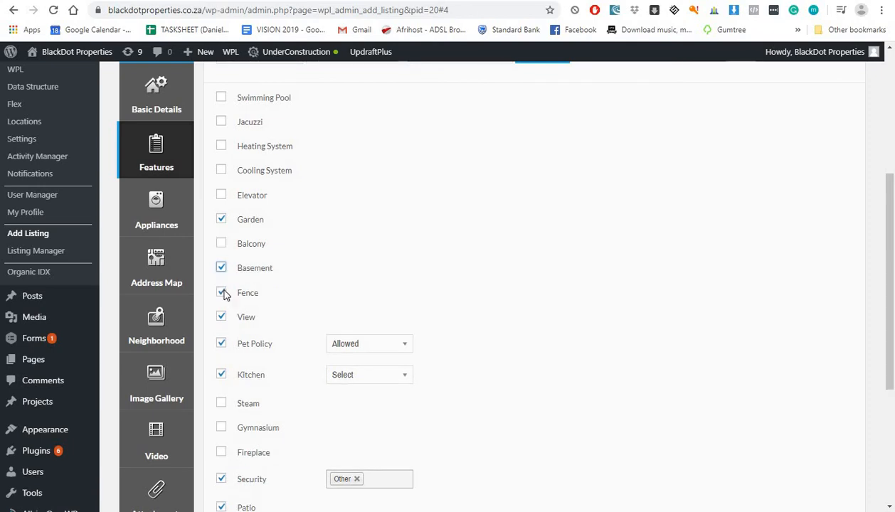
pyautogui.click(224, 294)
pyautogui.click(222, 269)
pyautogui.click(222, 343)
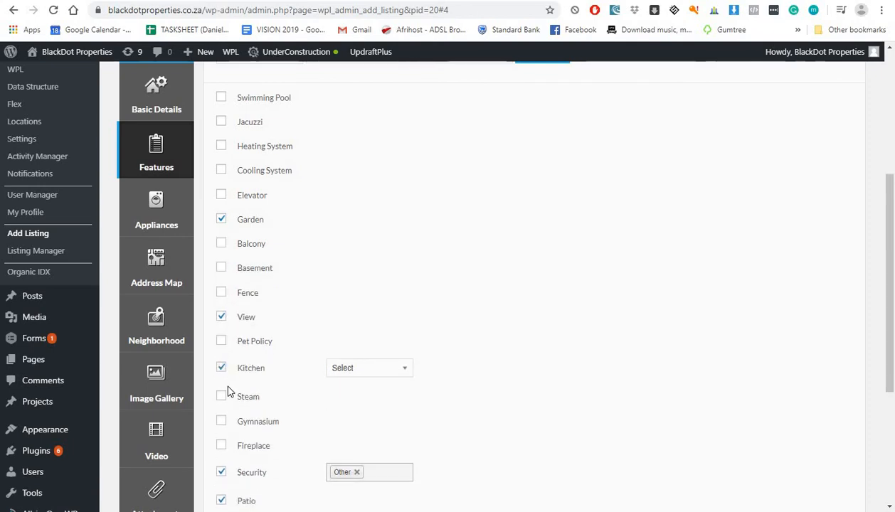
pyautogui.scroll(-2, 220, 409)
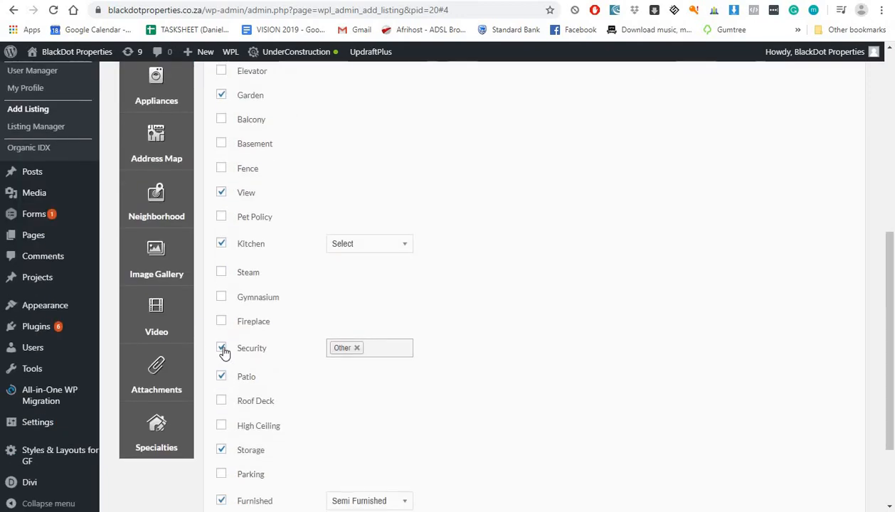
pyautogui.click(222, 377)
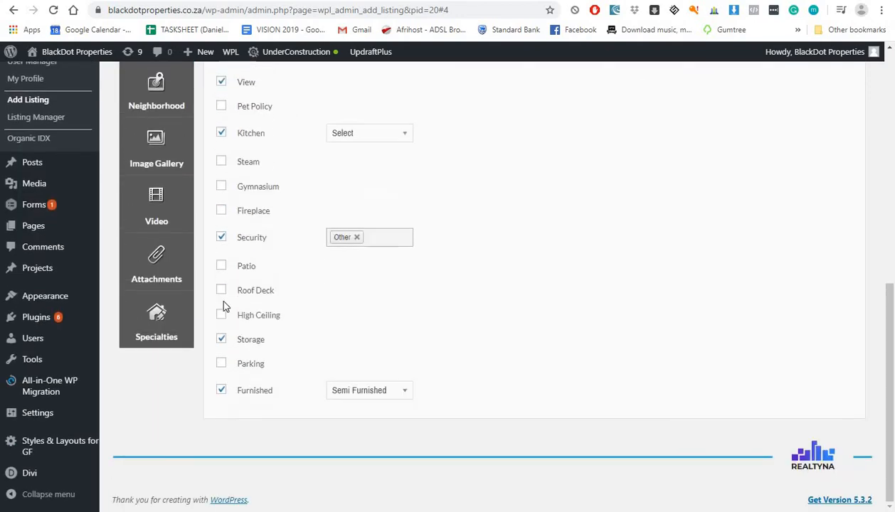
pyautogui.click(222, 340)
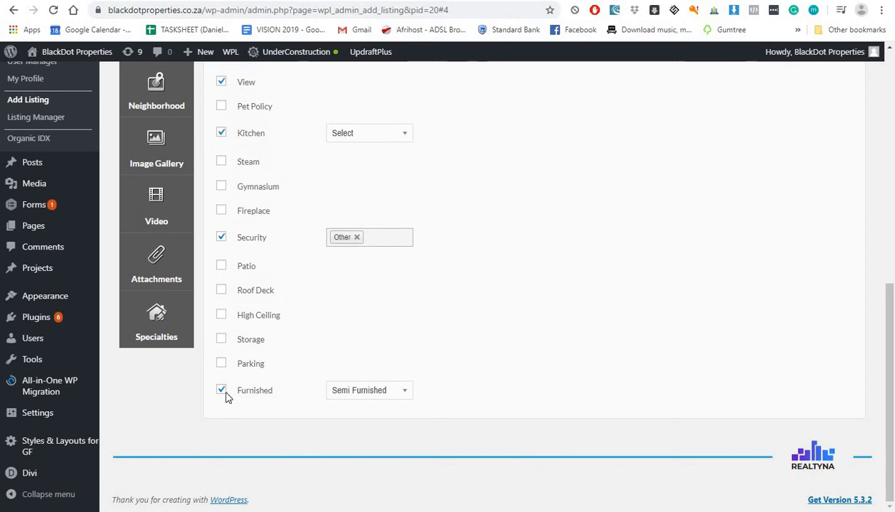
# Step: Keep Furnished ticked and set its level to Not Furnished
pyautogui.click(221, 390)
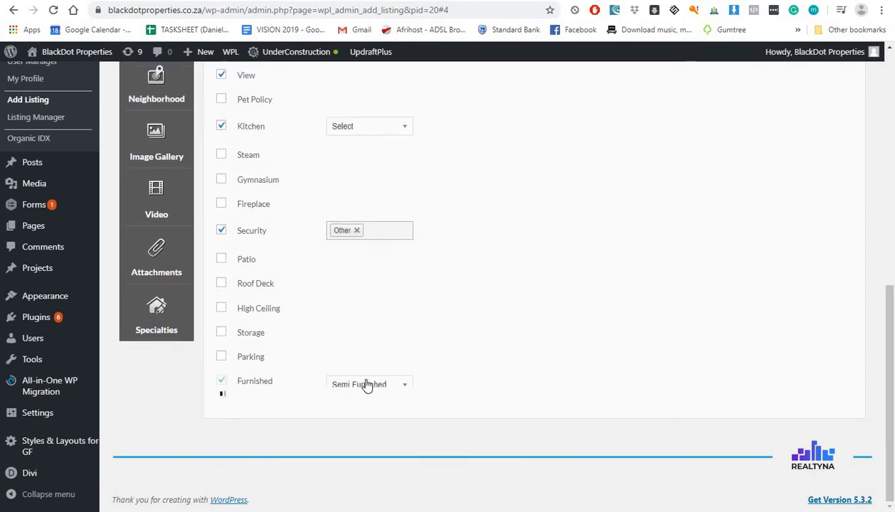
pyautogui.click(368, 381)
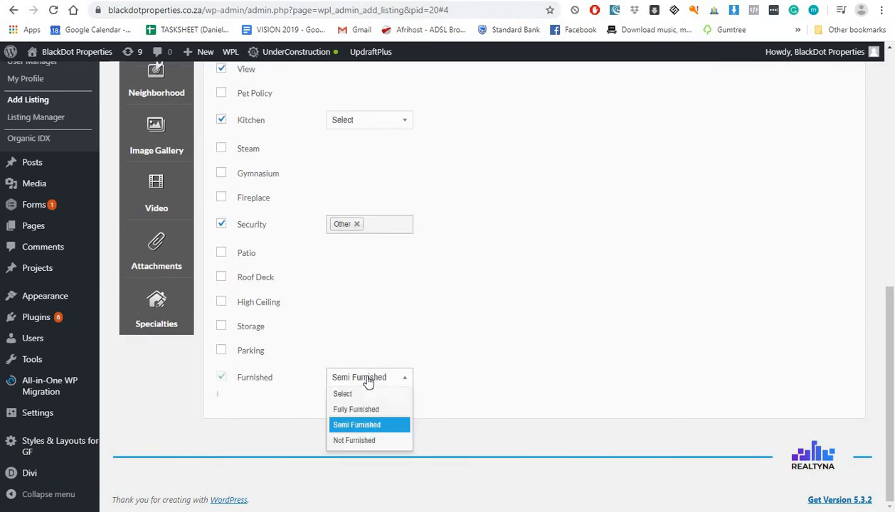
pyautogui.click(358, 453)
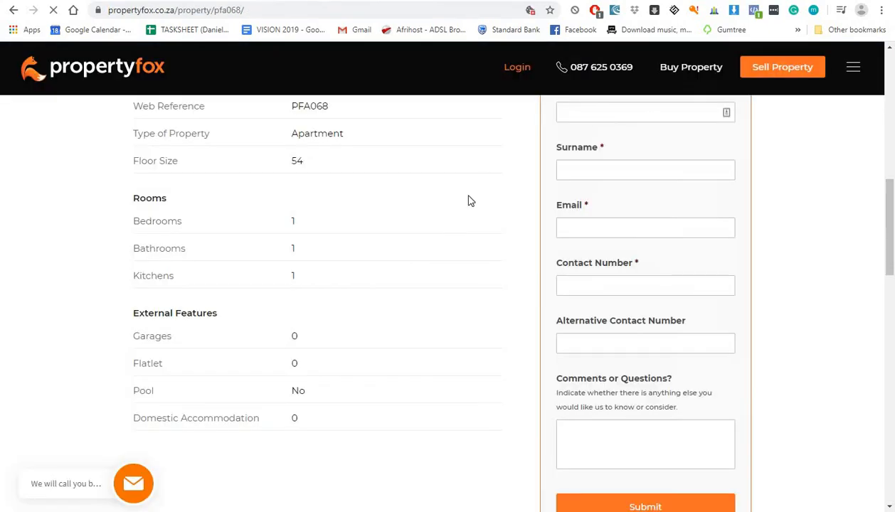
# Step: Tick Balcony again among the listing's features
pyautogui.scroll(-3, 462, 206)
pyautogui.scroll(6, 451, 225)
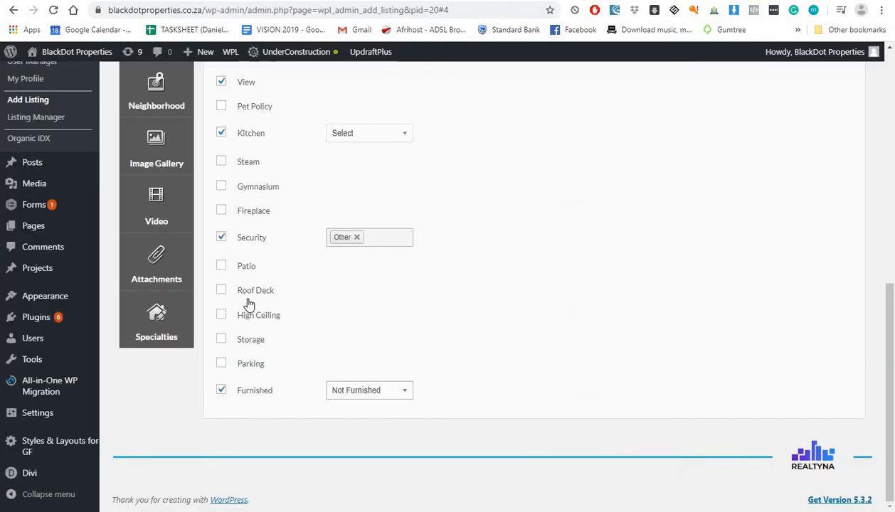
pyautogui.scroll(5, 306, 305)
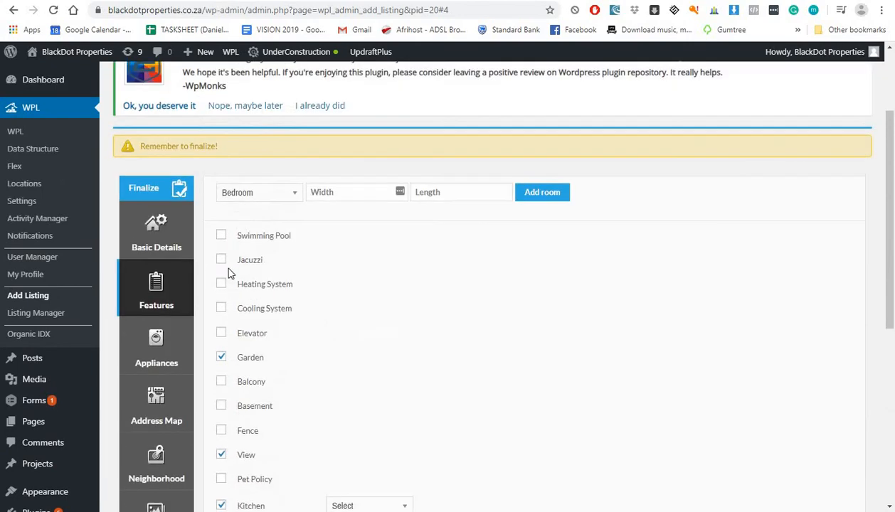
pyautogui.click(221, 381)
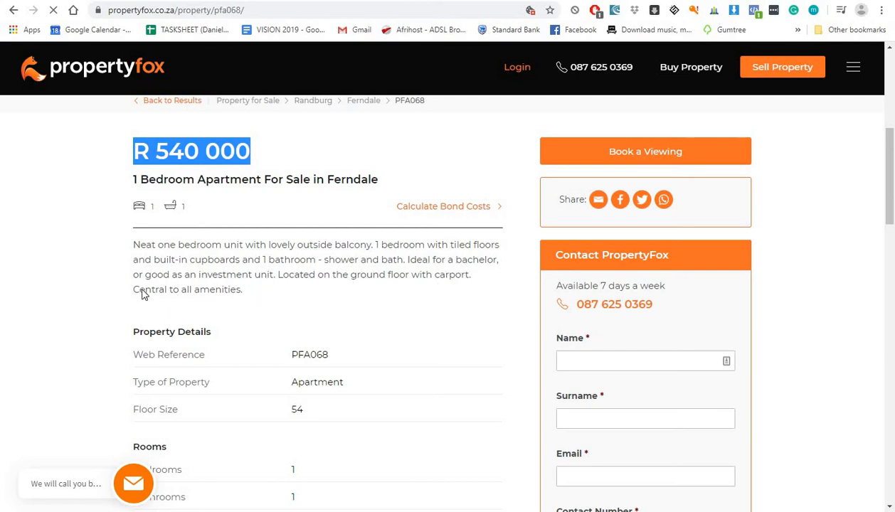
pyautogui.hotkey('ctrl', 'Tab')
pyautogui.scroll(-6, 351, 269)
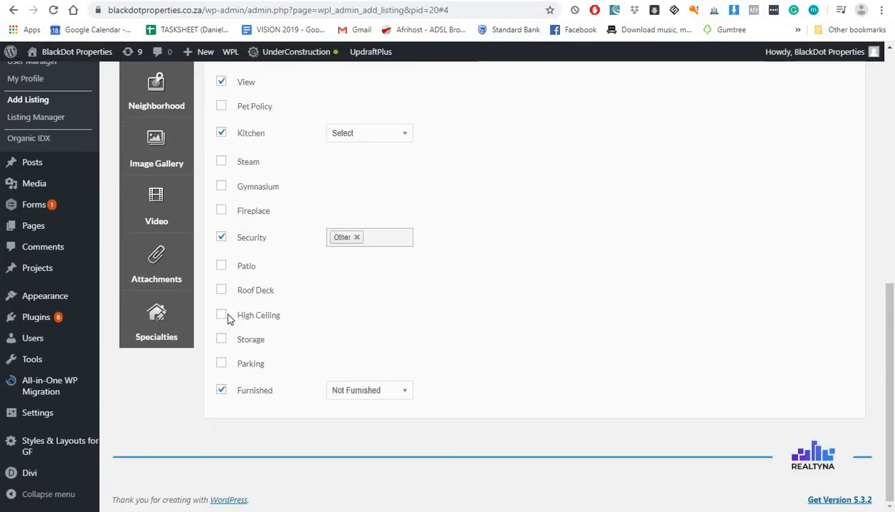
# Step: Tick the Parking feature and set its value to 1
pyautogui.click(221, 364)
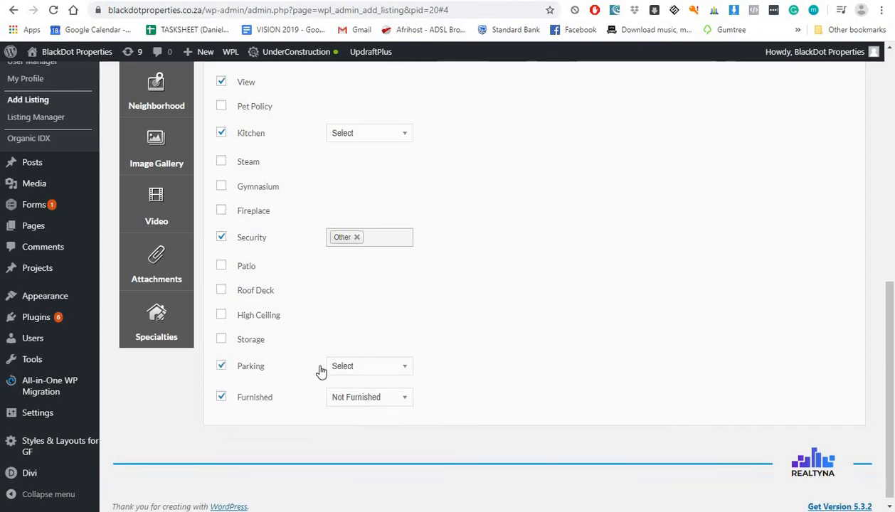
pyautogui.click(319, 367)
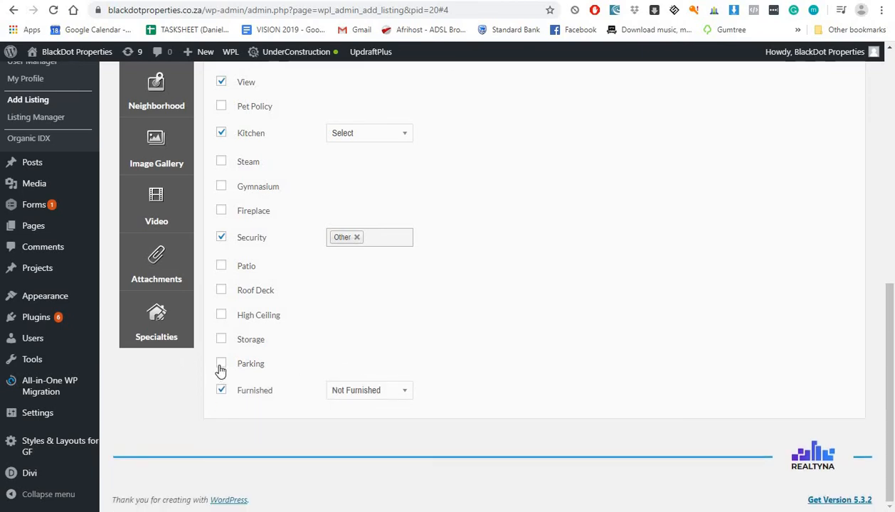
pyautogui.click(221, 366)
pyautogui.click(358, 372)
pyautogui.click(355, 396)
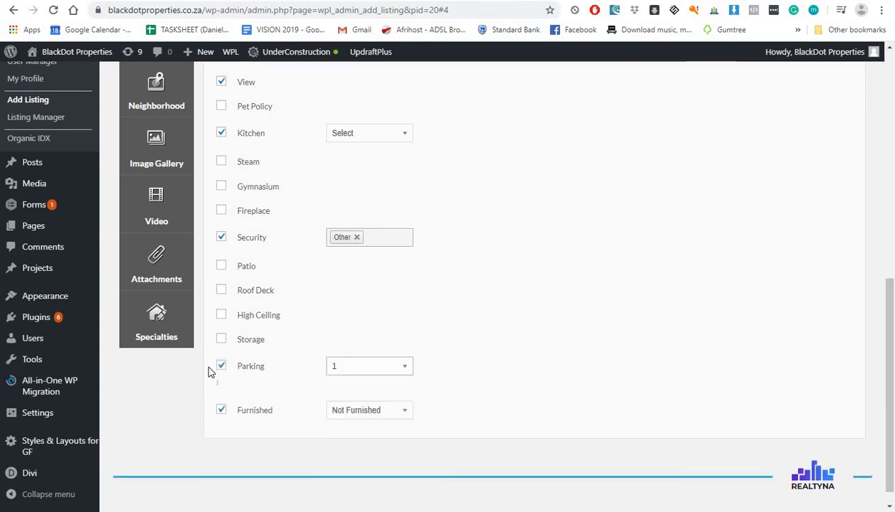
pyautogui.scroll(5, 228, 320)
pyautogui.click(156, 292)
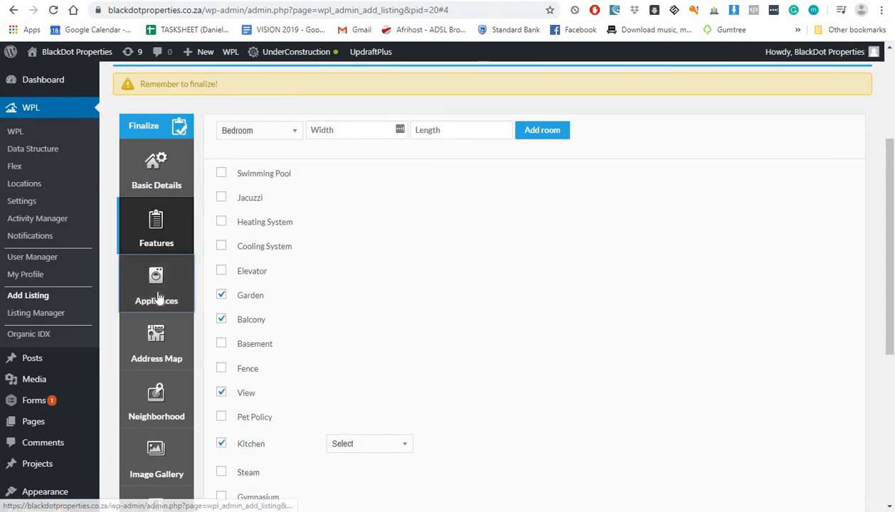
# Step: Untick the Hot Tub, Internet, Satellite and Cleaning Service appliances, then show Address Map
pyautogui.scroll(-2, 239, 220)
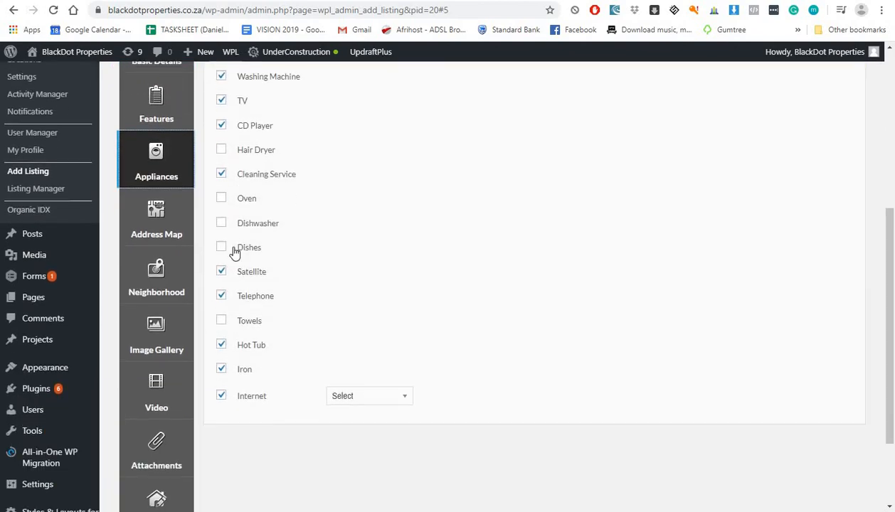
pyautogui.click(220, 344)
pyautogui.click(224, 407)
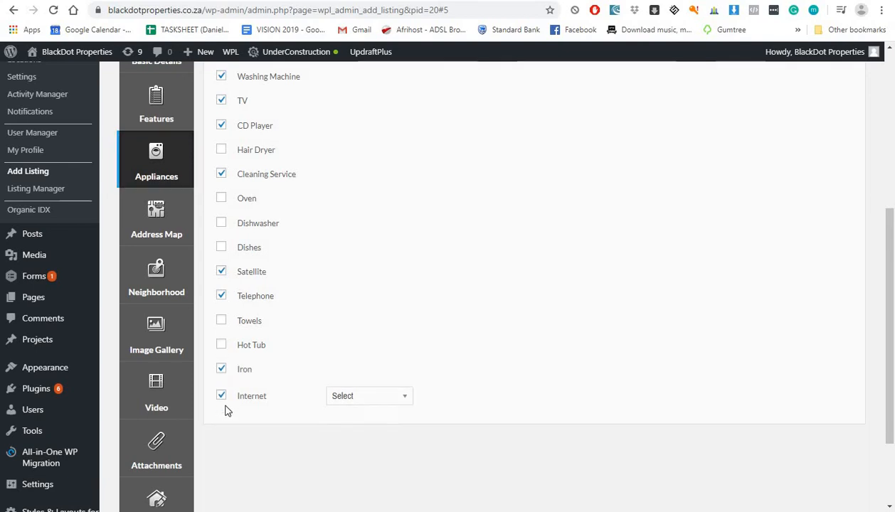
pyautogui.click(221, 272)
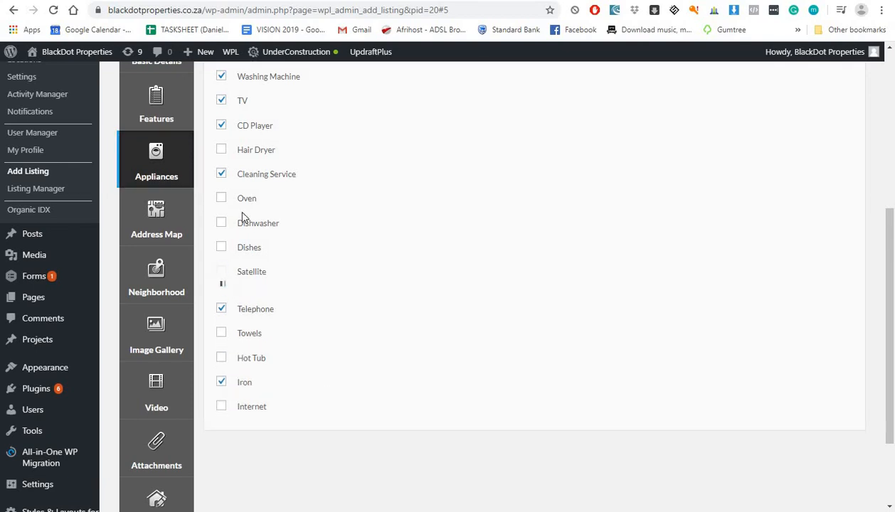
pyautogui.scroll(2, 240, 219)
pyautogui.click(221, 298)
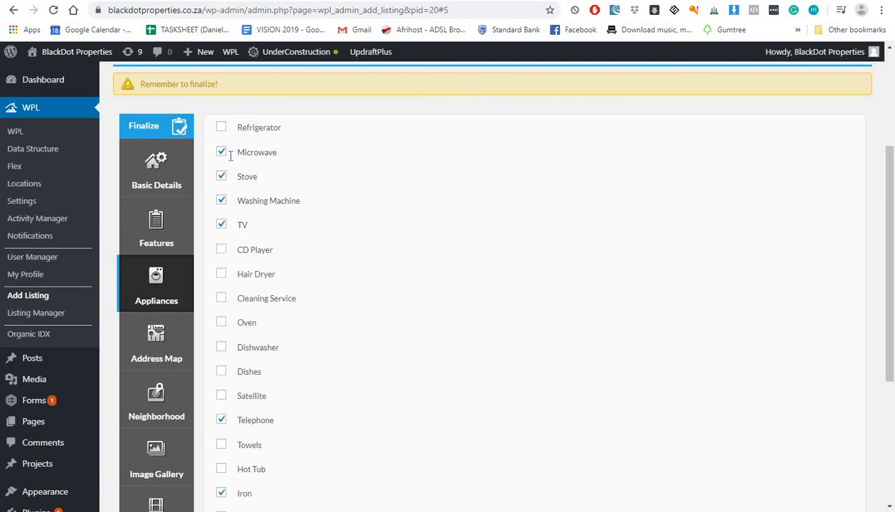
pyautogui.scroll(-1, 185, 281)
pyautogui.click(163, 296)
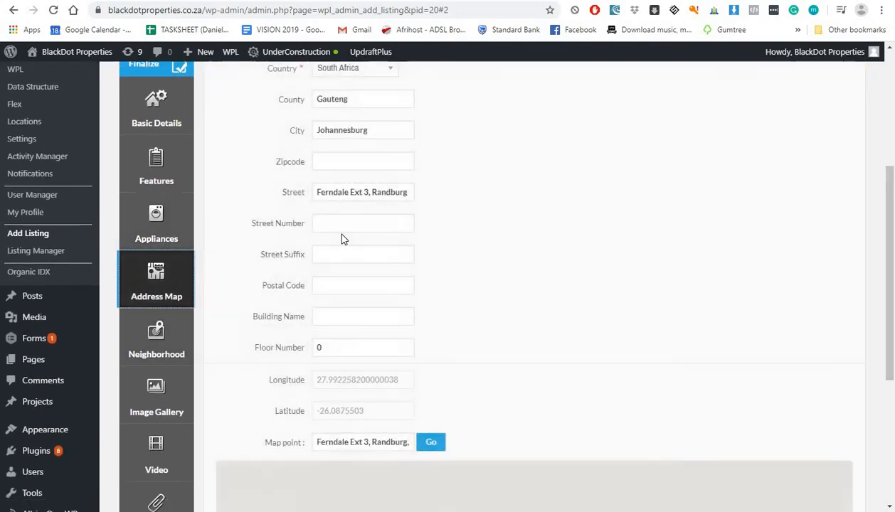
# Step: On the PropertyFox listing, switch the map to Street View and launch it in Google Maps
pyautogui.scroll(-3, 341, 238)
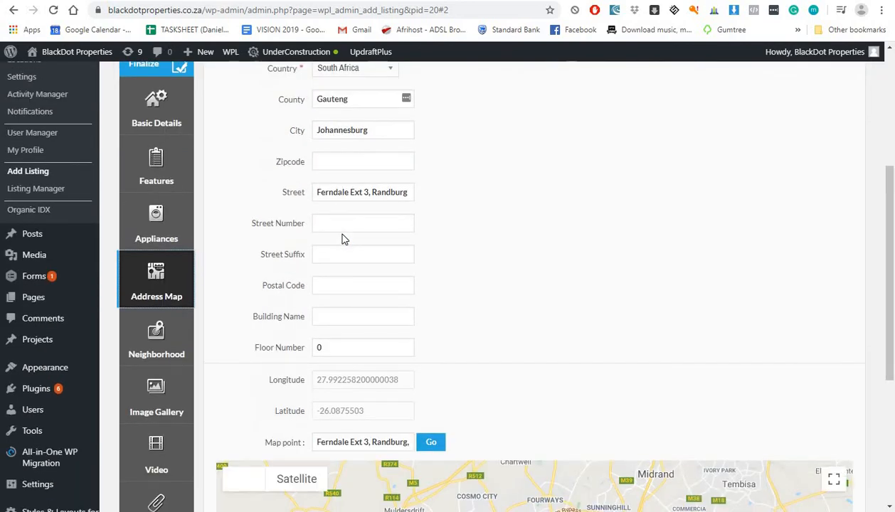
pyautogui.click(603, 0)
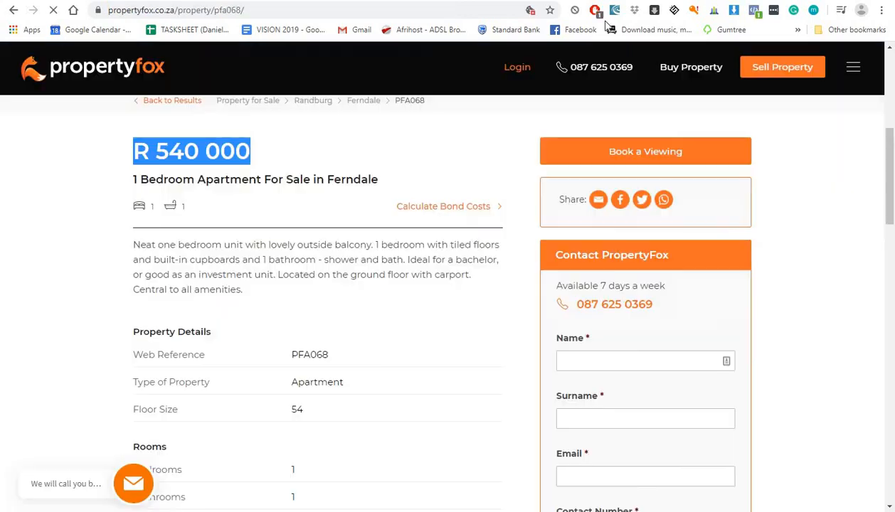
pyautogui.scroll(-10, 478, 272)
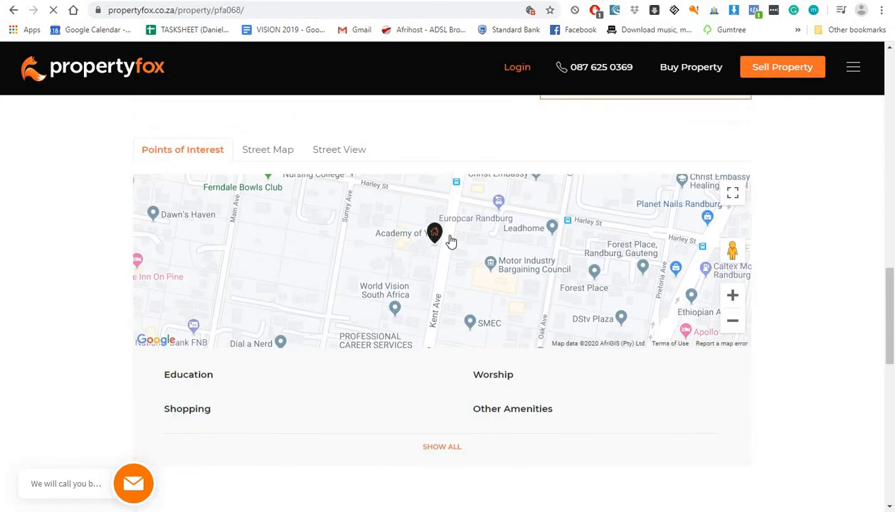
pyautogui.scroll(-1, 445, 275)
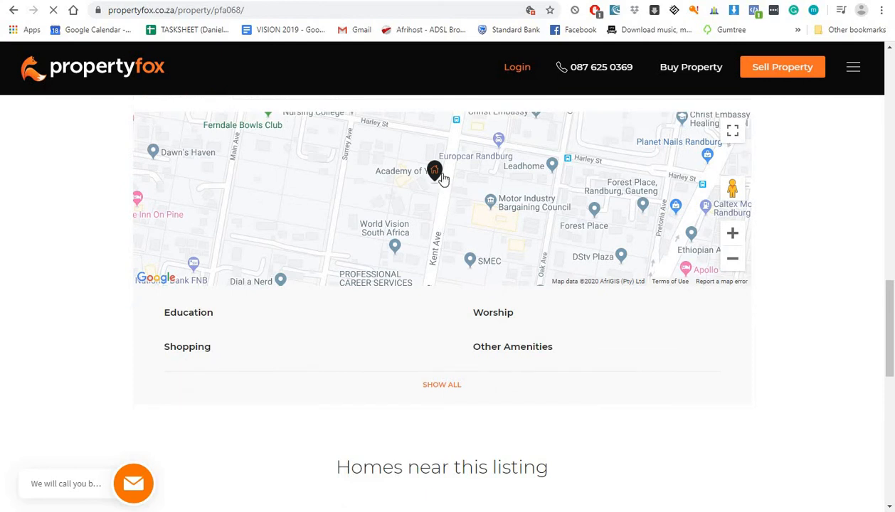
pyautogui.scroll(2, 412, 237)
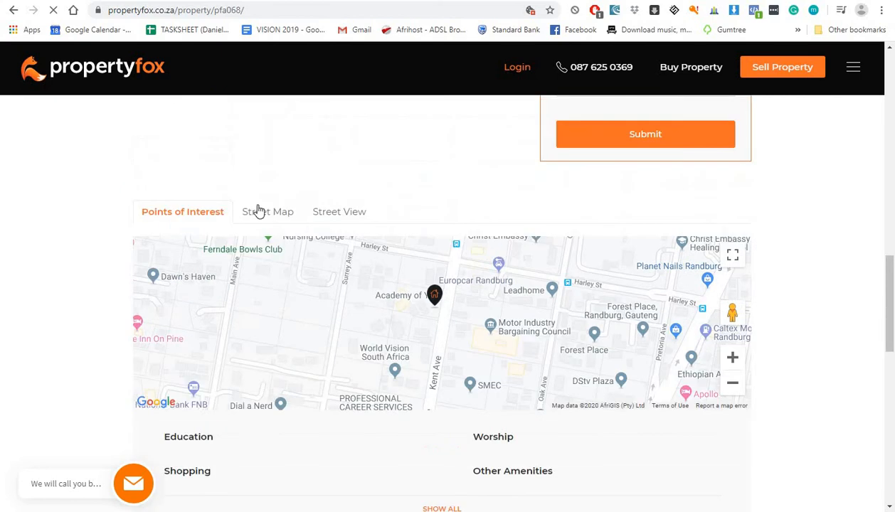
pyautogui.click(275, 221)
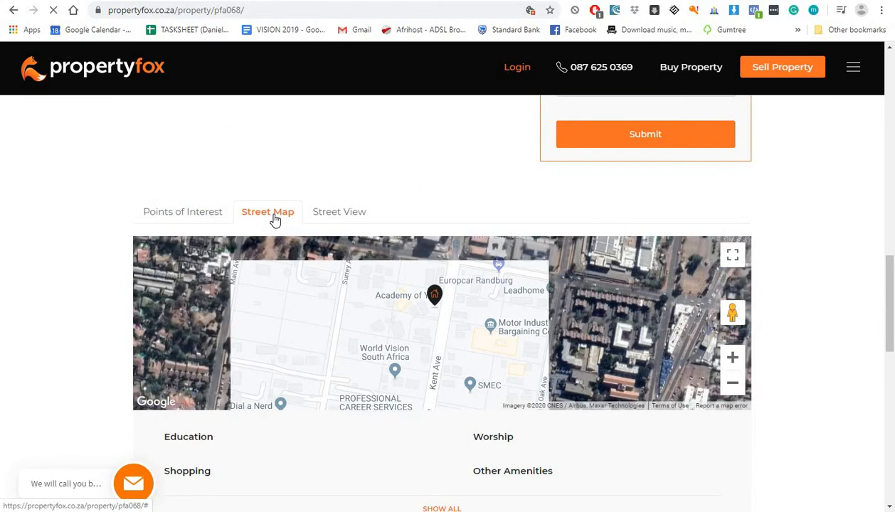
pyautogui.click(334, 212)
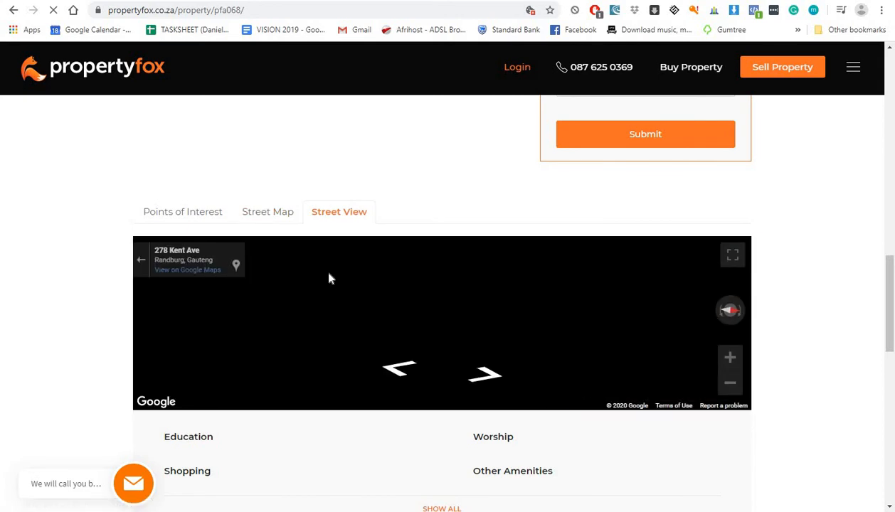
pyautogui.click(181, 270)
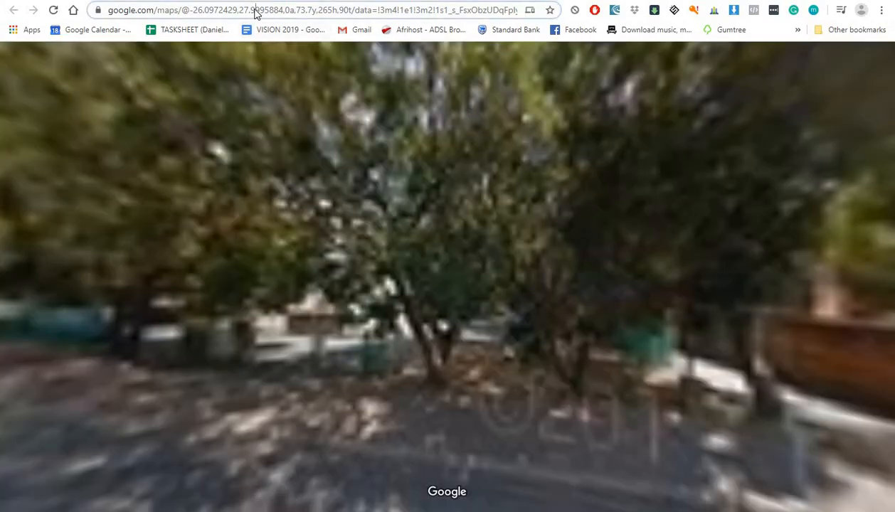
# Step: Select the latitude -26.0972429 in the Google Maps URL and return to Add Listing
pyautogui.click(256, 13)
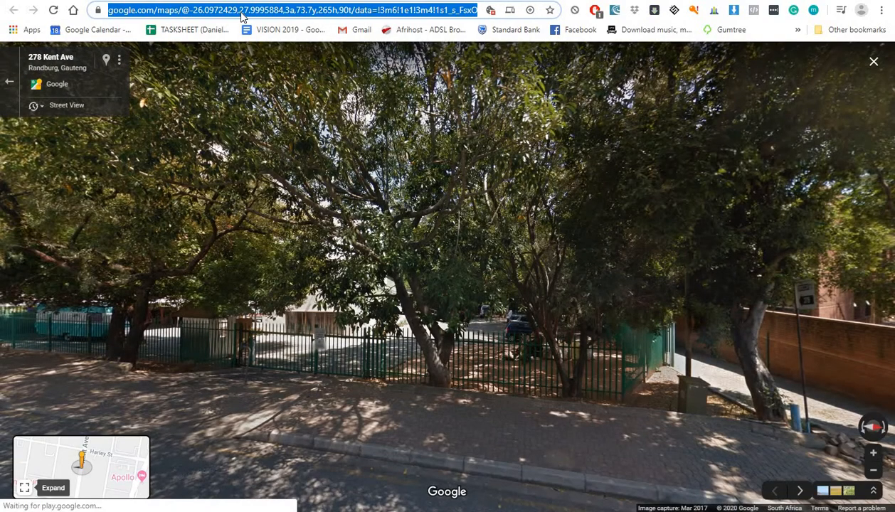
pyautogui.click(198, 9)
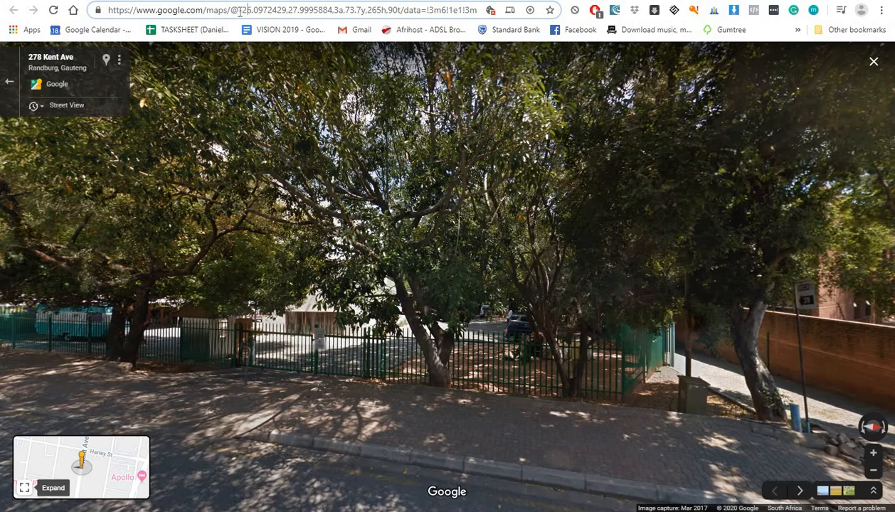
pyautogui.moveTo(240, 9); pyautogui.dragTo(286, 9)
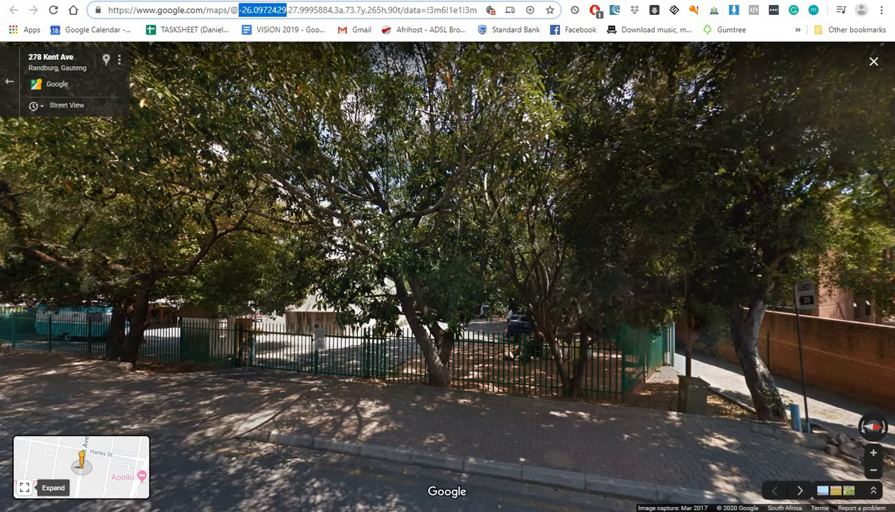
pyautogui.hotkey('ctrl', 'Tab')
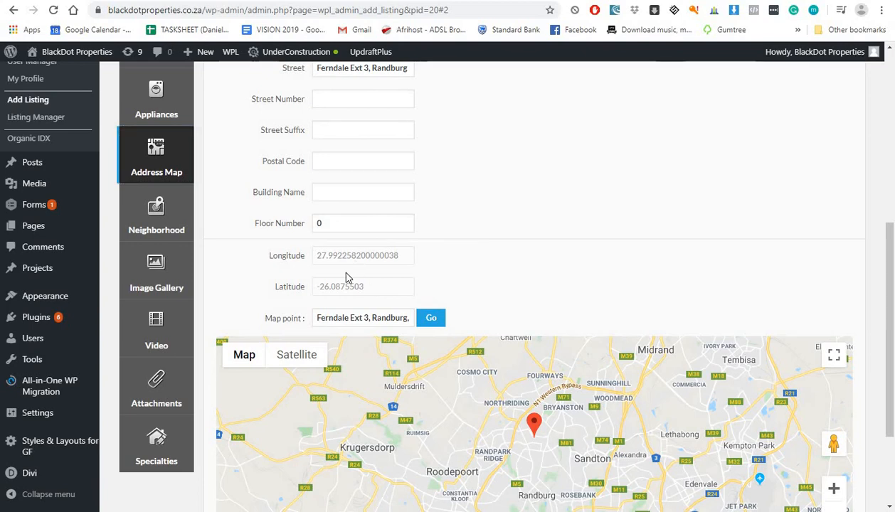
pyautogui.tripleClick(377, 290)
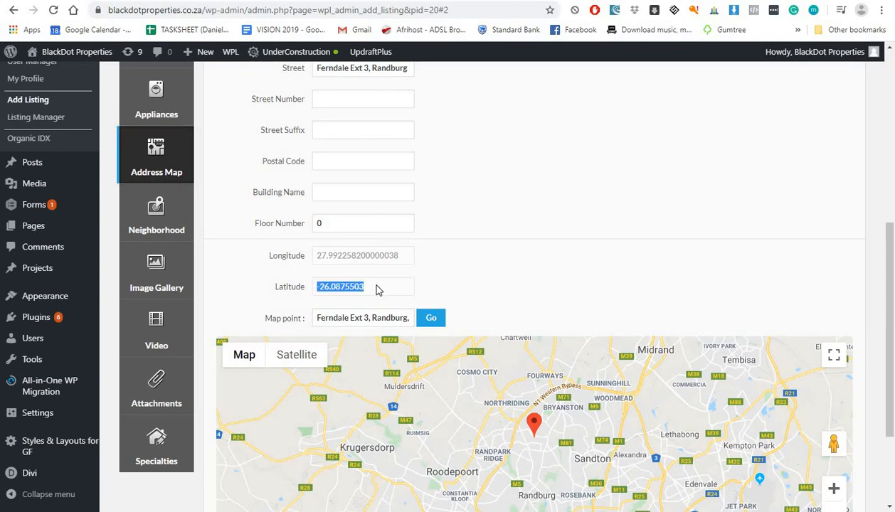
pyautogui.scroll(-1, 370, 298)
pyautogui.click(366, 254)
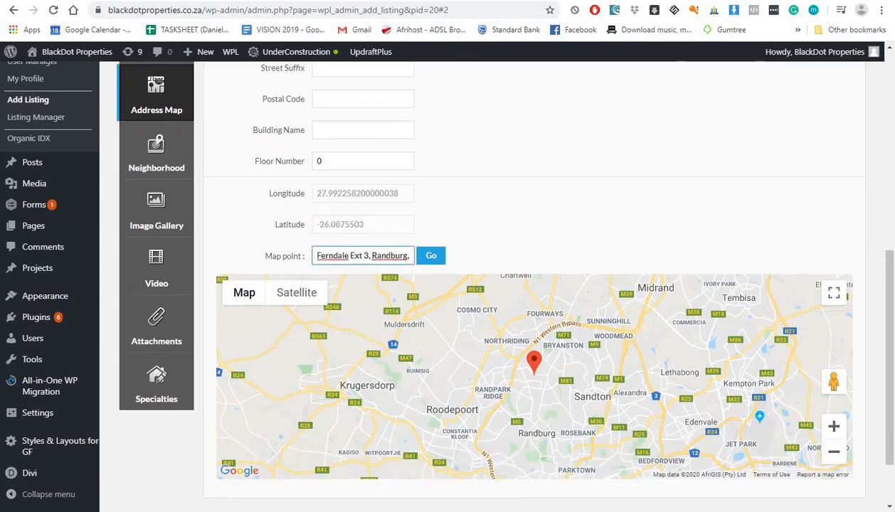
pyautogui.hotkey('ctrl', 'shift', 'Tab')
pyautogui.scroll(-3, 450, 128)
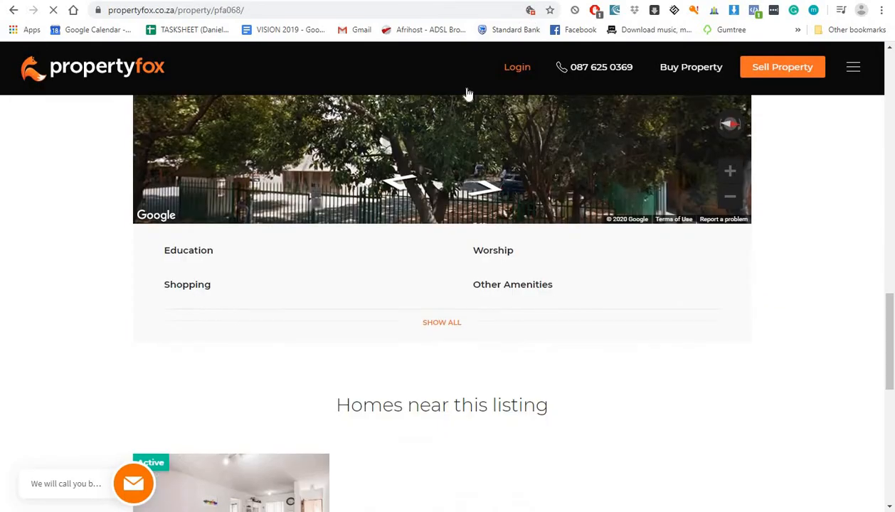
pyautogui.hotkey('ctrl', 'Tab')
pyautogui.scroll(-3, 156, 117)
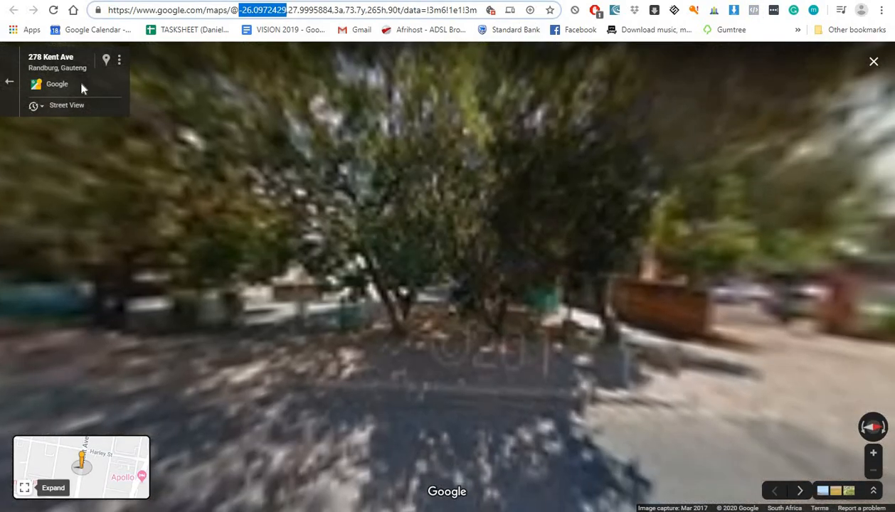
pyautogui.moveTo(75, 61); pyautogui.dragTo(28, 58)
pyautogui.hotkey('ctrl', 'c')
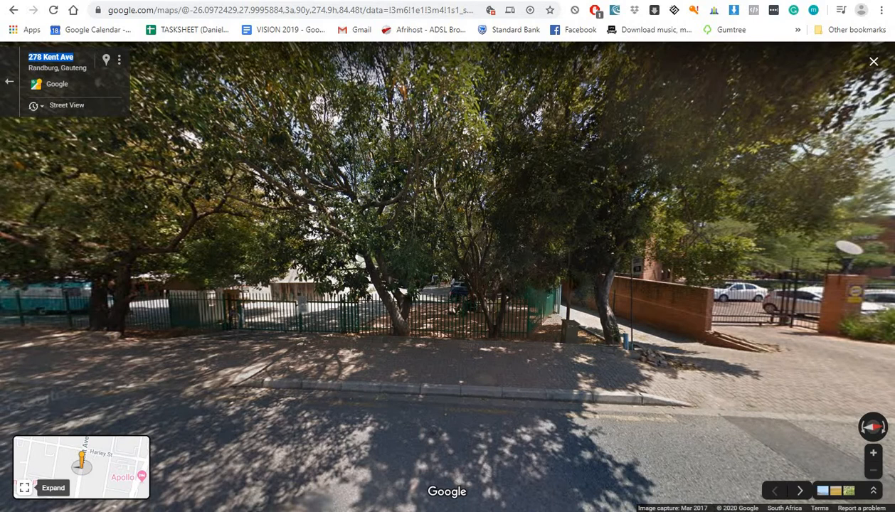
pyautogui.hotkey('ctrl', 'Tab')
pyautogui.tripleClick(355, 256)
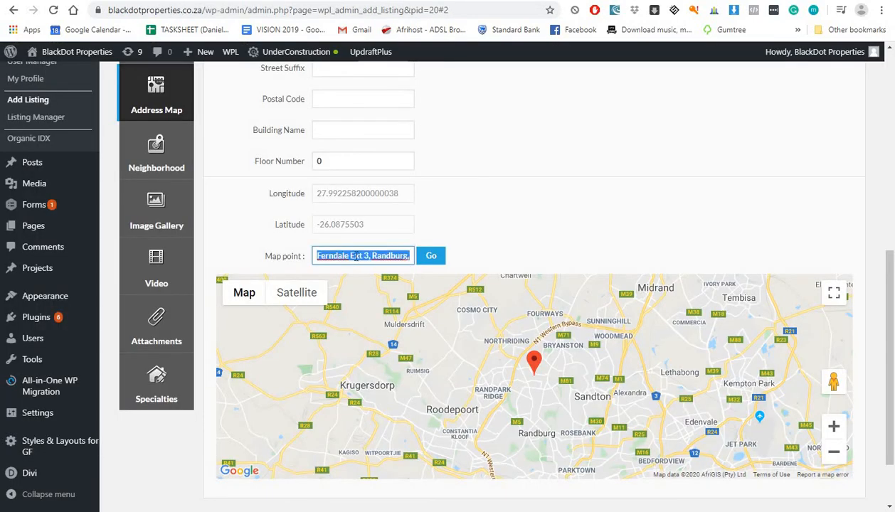
pyautogui.hotkey('ctrl', 'v')
pyautogui.click(605, 0)
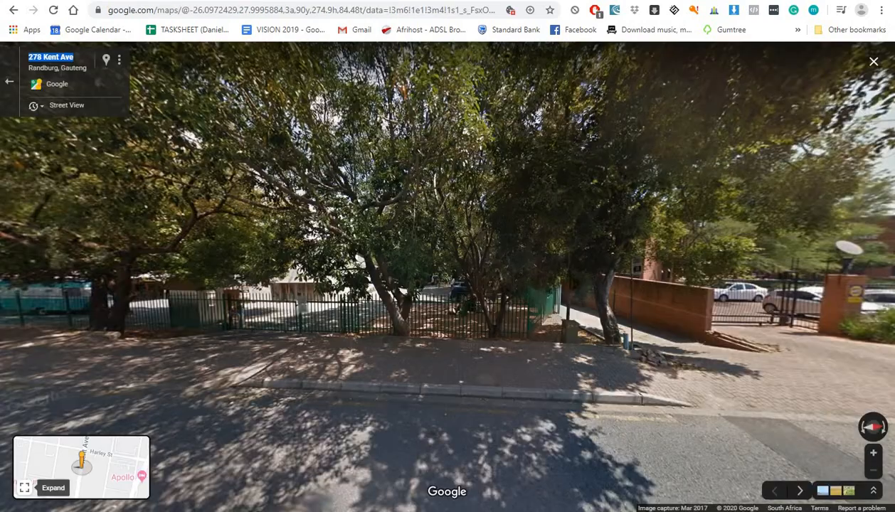
pyautogui.click(533, 1)
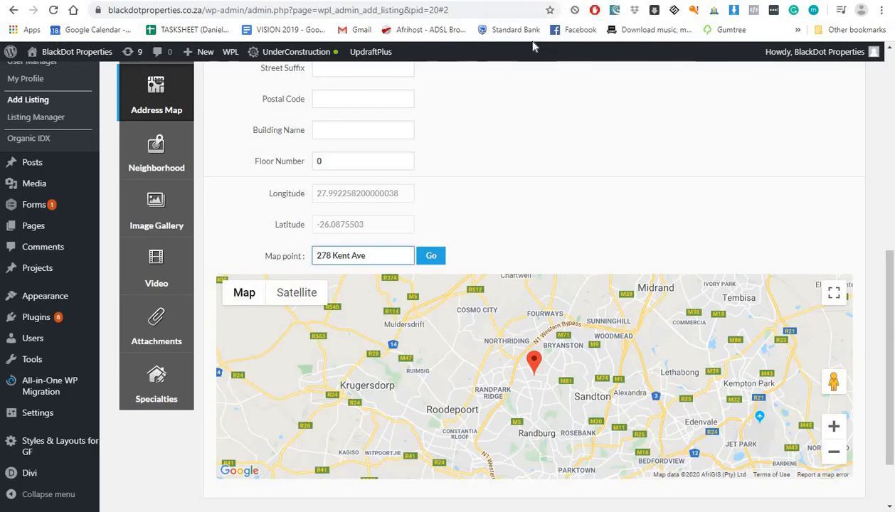
pyautogui.write(', Randburg')
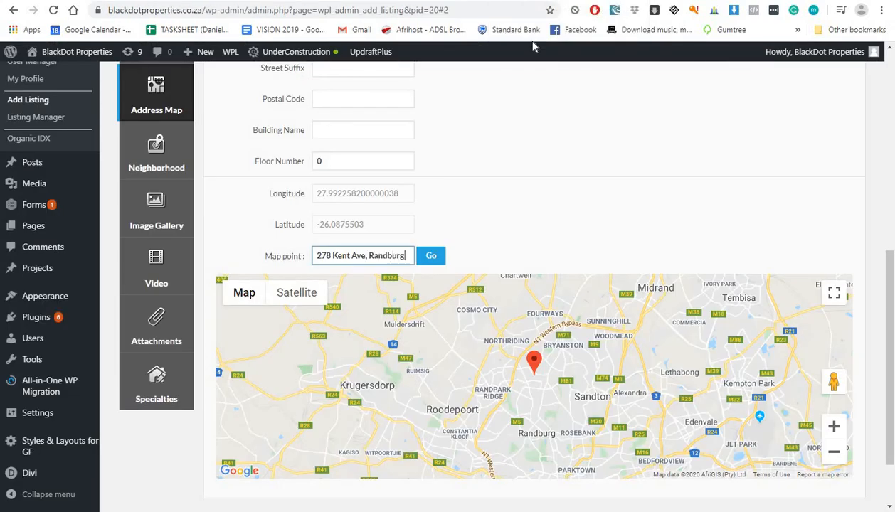
pyautogui.click(432, 257)
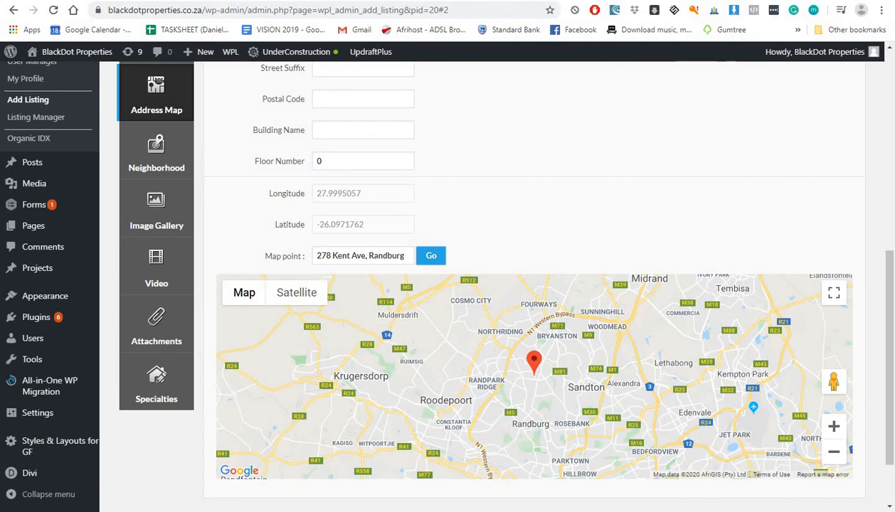
pyautogui.hotkey('ctrl', 'Tab')
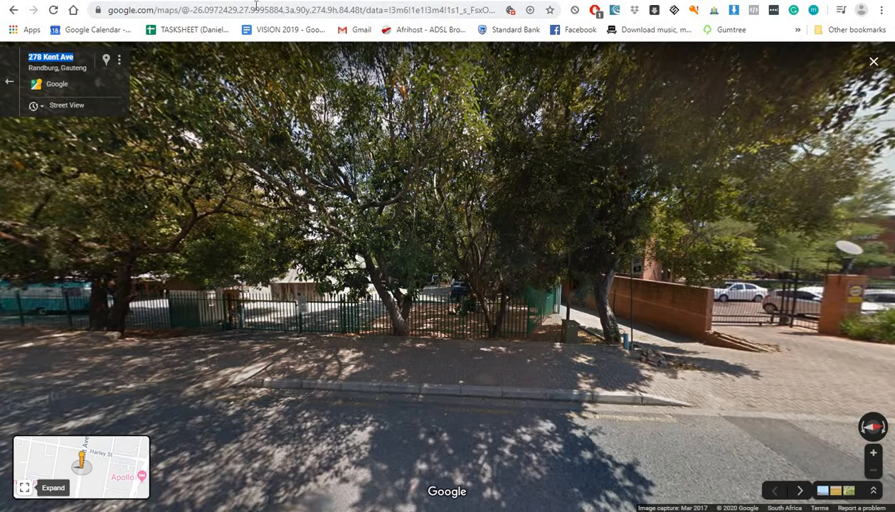
pyautogui.hotkey('ctrl', 'shift', 'Tab')
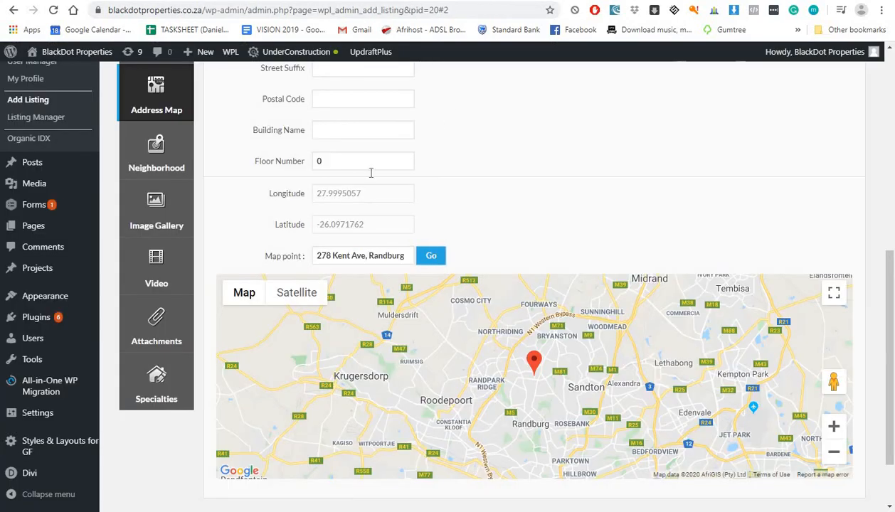
pyautogui.scroll(-1, 366, 232)
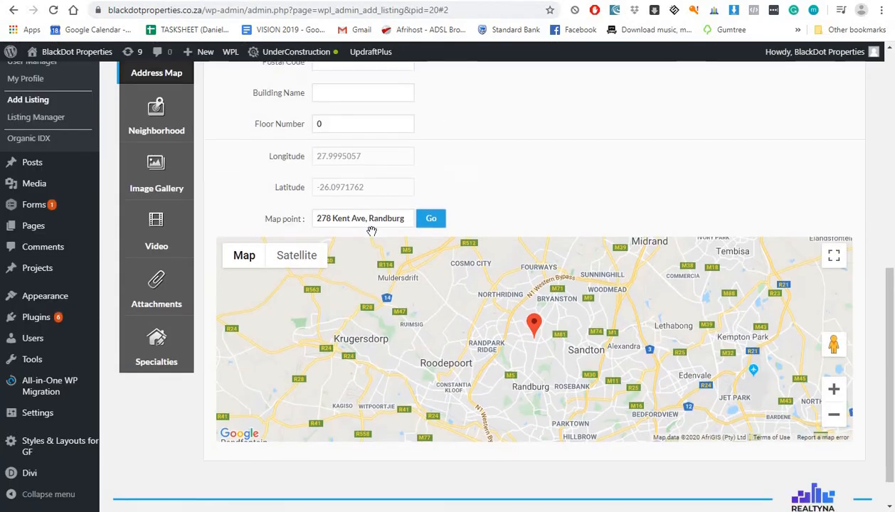
pyautogui.scroll(5, 367, 253)
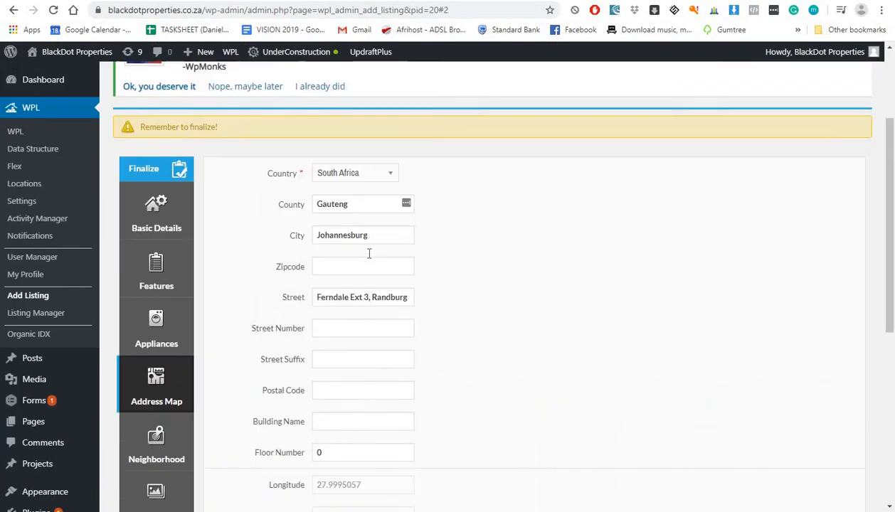
pyautogui.click(344, 300)
pyautogui.tripleClick(325, 299)
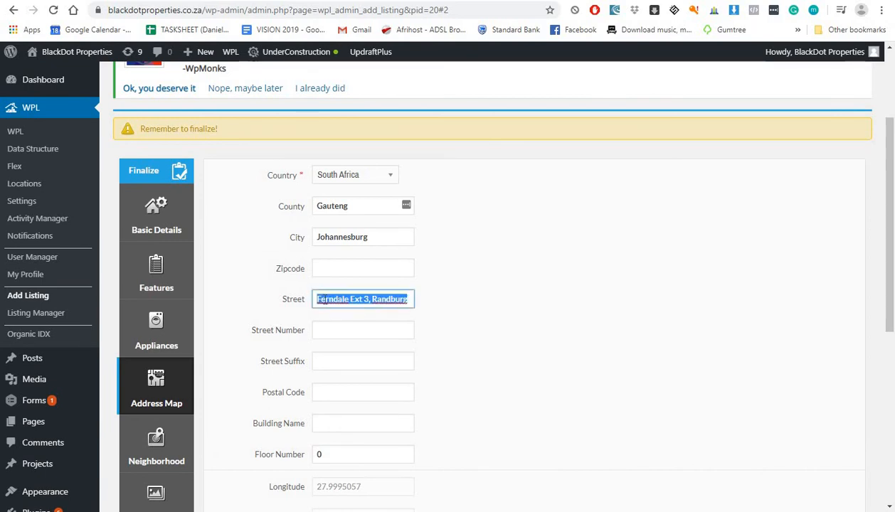
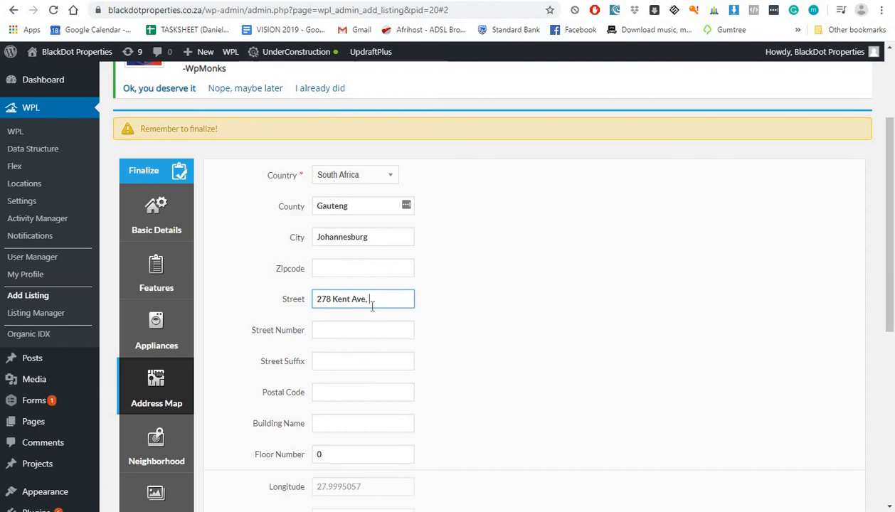
pyautogui.moveTo(376, 303); pyautogui.dragTo(302, 305)
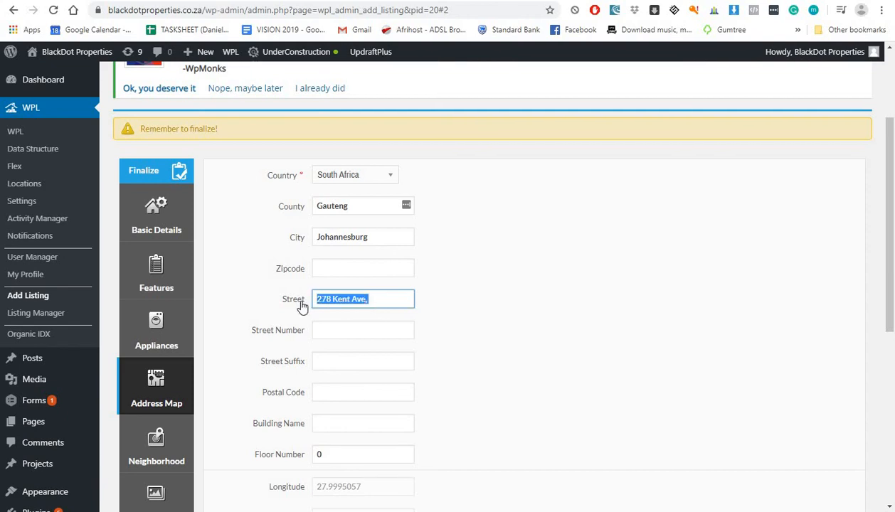
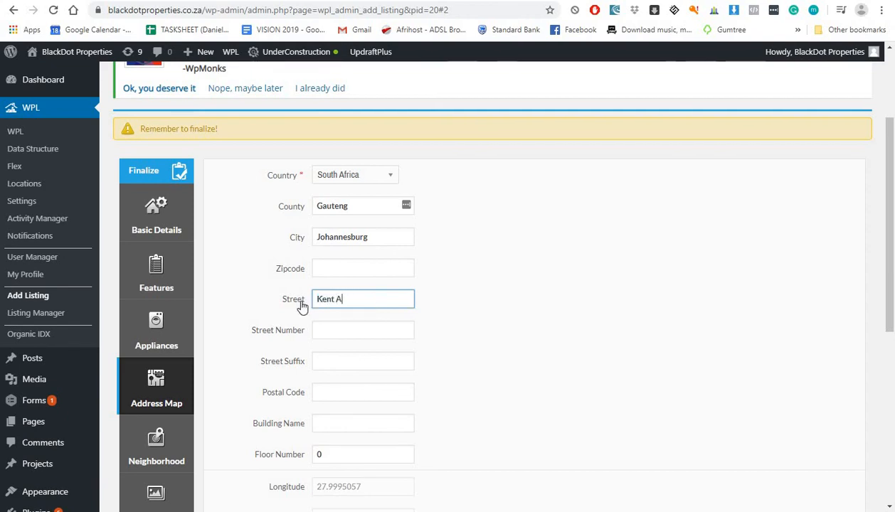
pyautogui.click(334, 336)
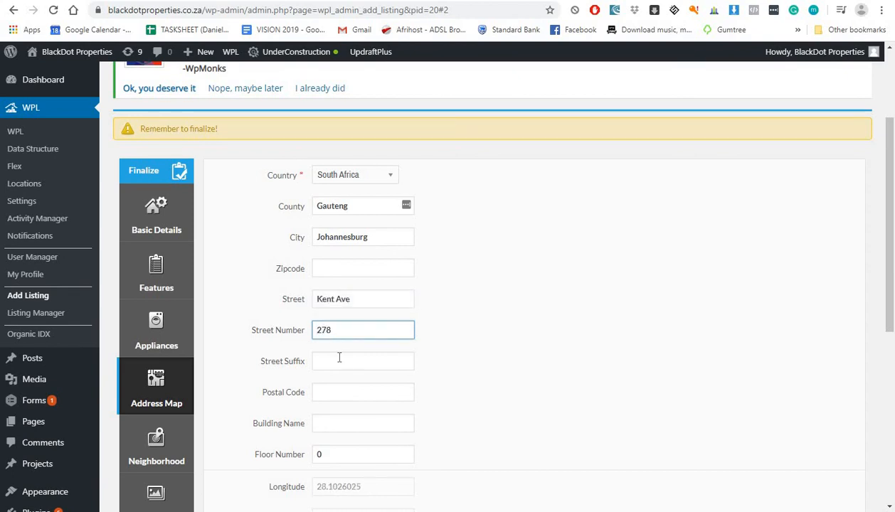
pyautogui.scroll(-1, 340, 358)
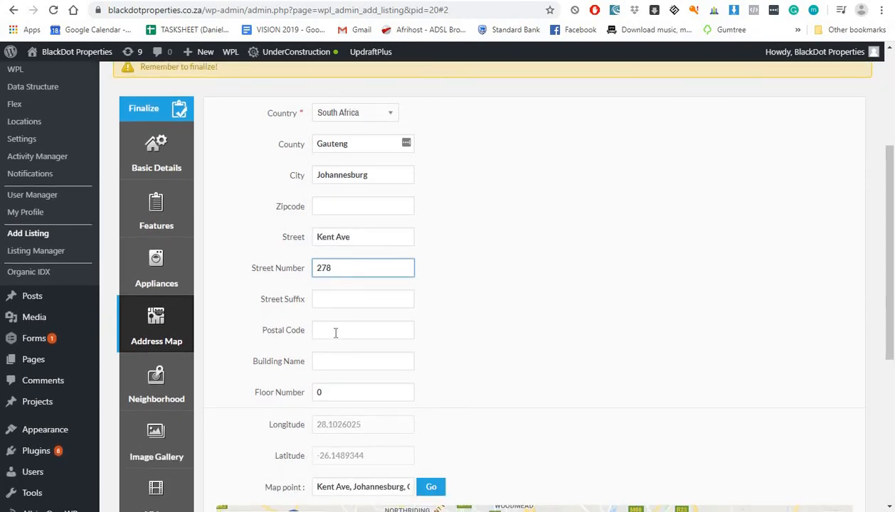
pyautogui.click(336, 332)
pyautogui.hotkey('ctrl', 'Tab')
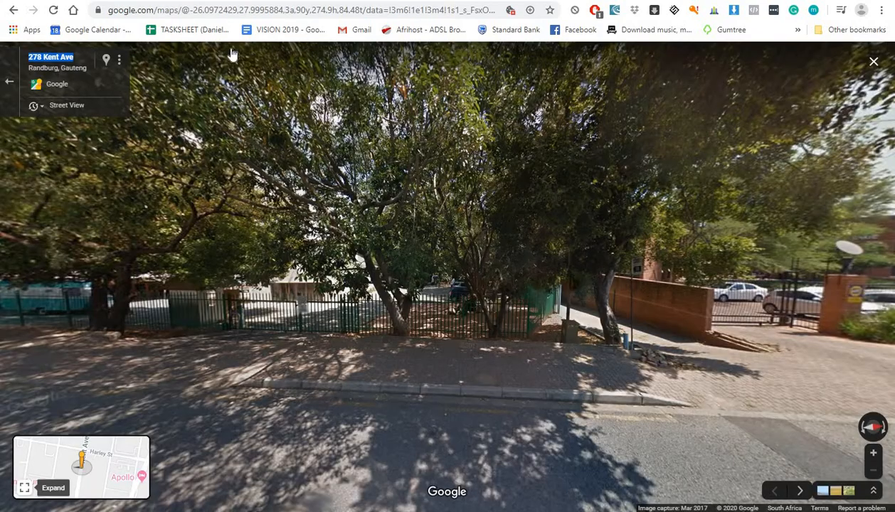
pyautogui.click(526, 0)
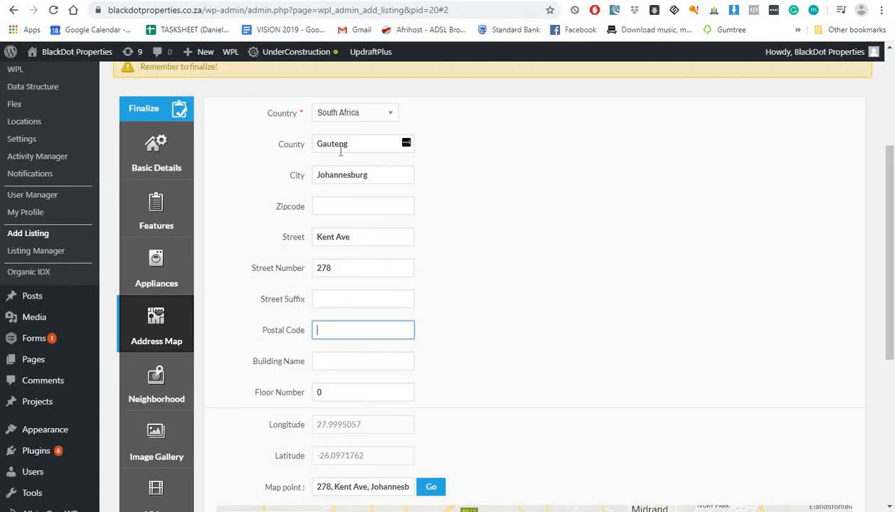
pyautogui.scroll(-1, 333, 213)
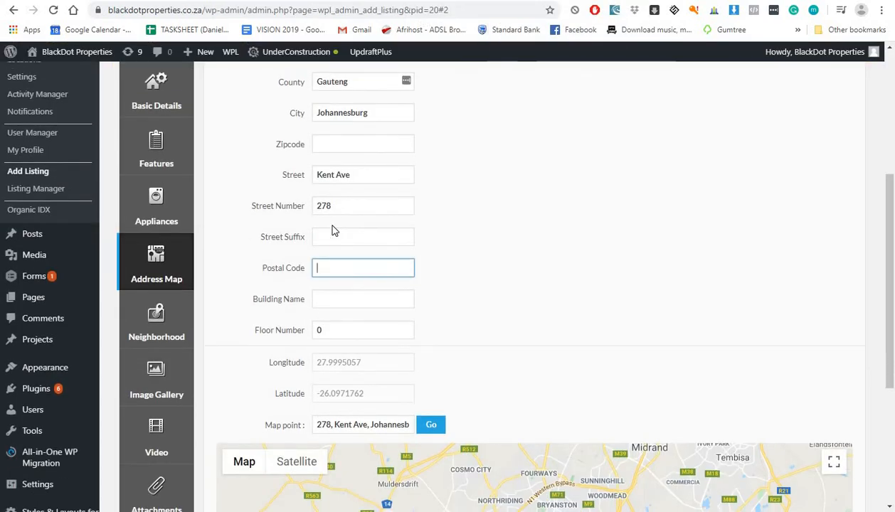
pyautogui.click(160, 326)
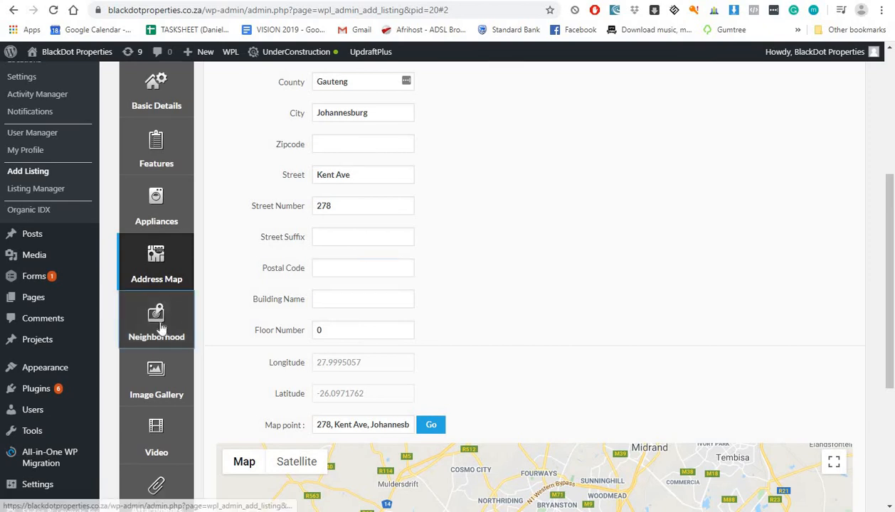
# Step: Open the listing's Image Gallery section and look over the existing images 01 to 04
pyautogui.scroll(1, 268, 261)
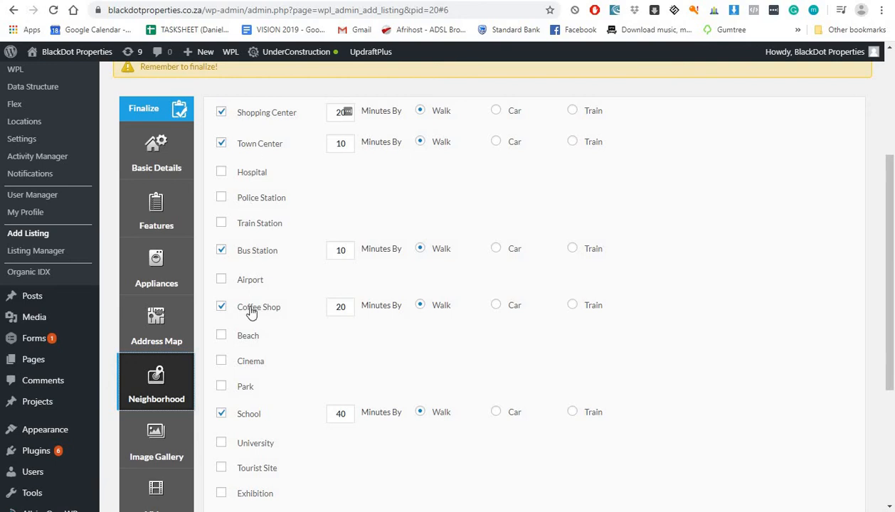
pyautogui.scroll(-3, 250, 313)
pyautogui.click(186, 263)
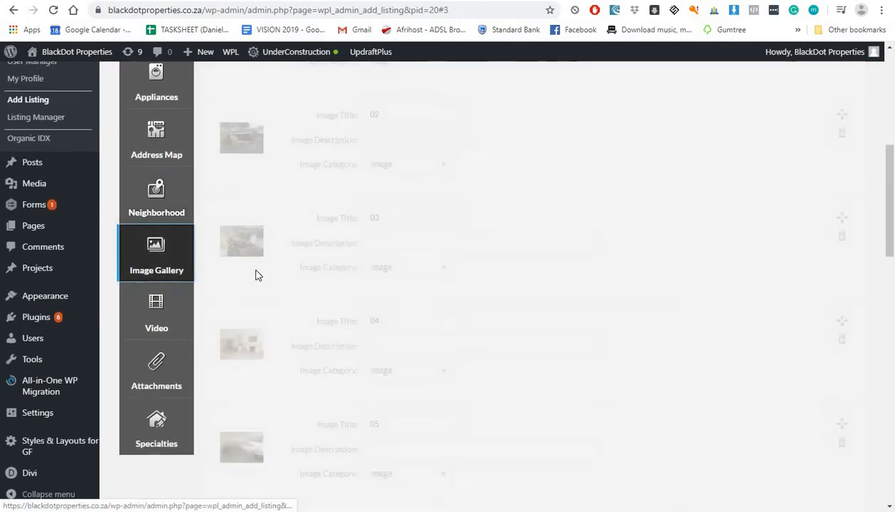
pyautogui.scroll(3, 331, 276)
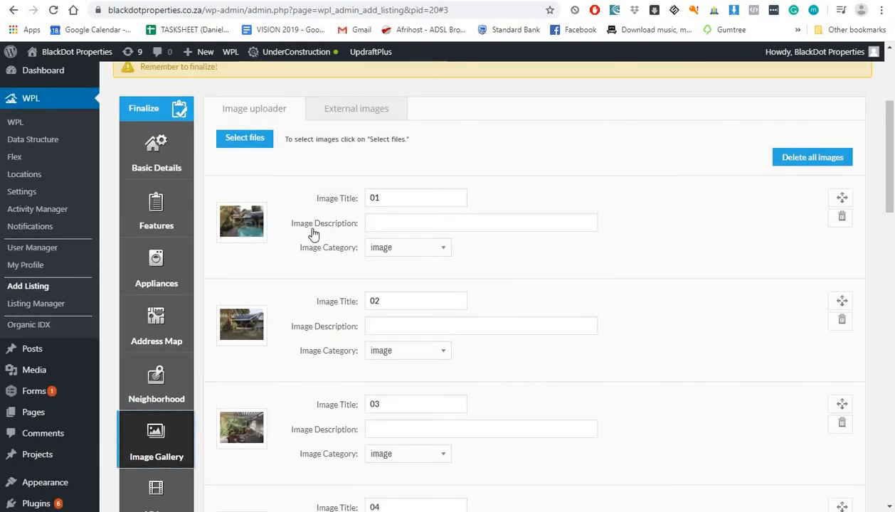
pyautogui.scroll(-8, 311, 239)
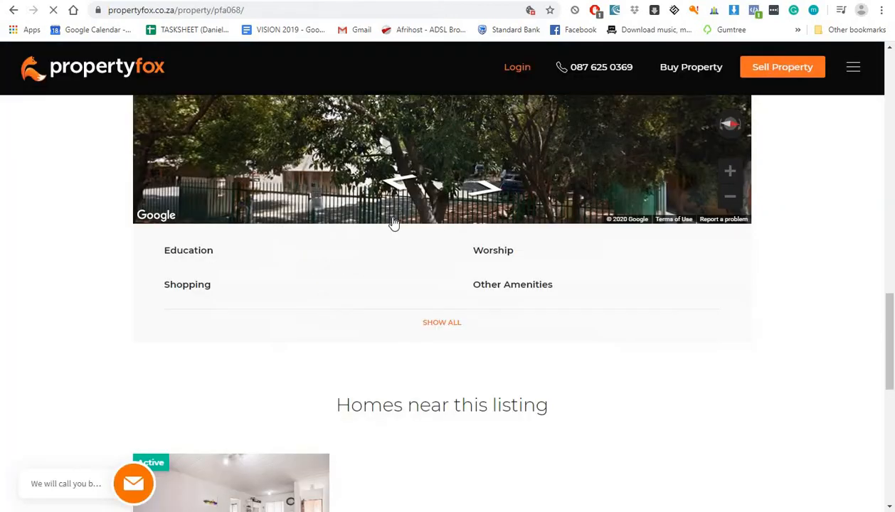
# Step: Show the Points of Interest map on the PropertyFox PFA068 listing page
pyautogui.scroll(2, 348, 294)
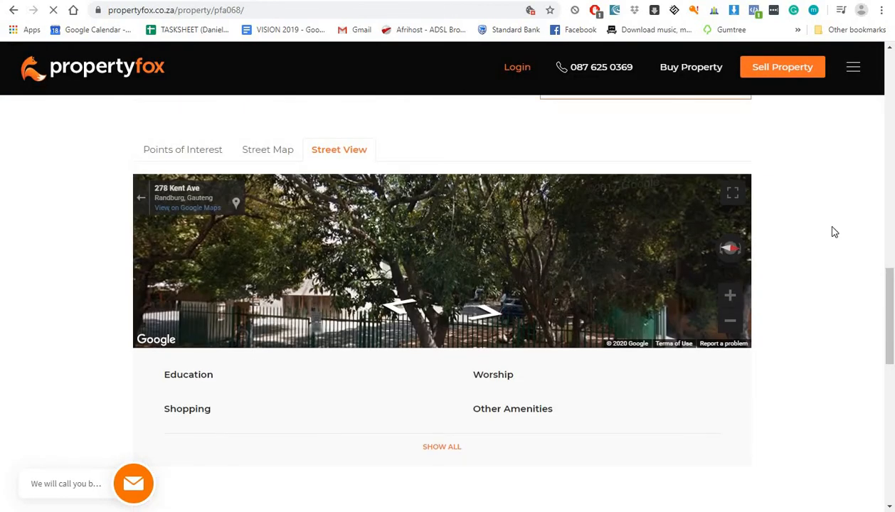
pyautogui.click(162, 150)
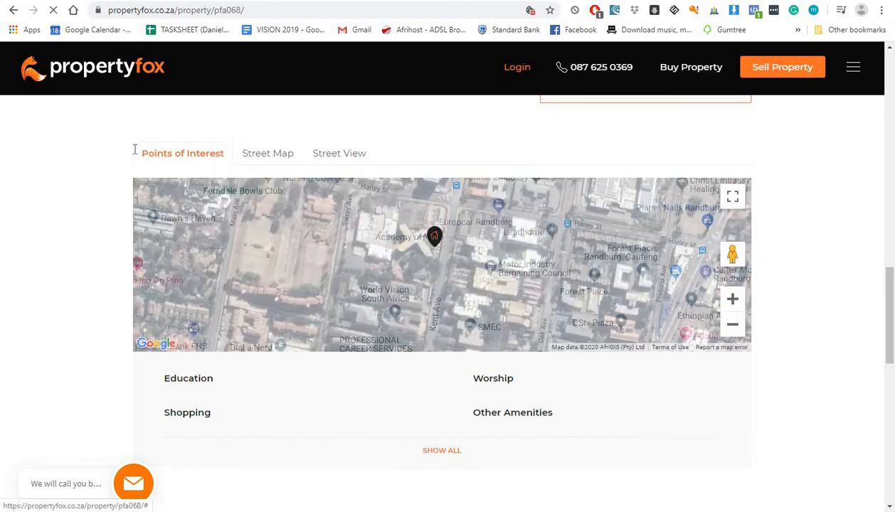
pyautogui.scroll(15, 214, 289)
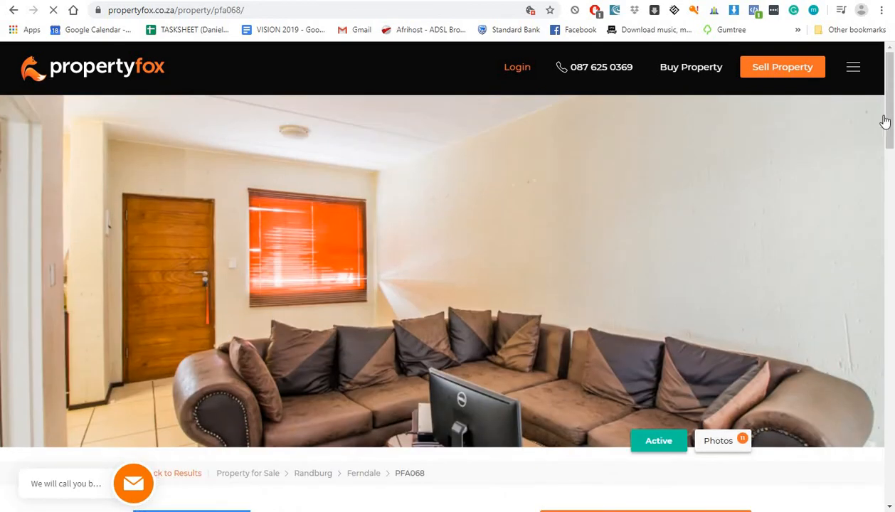
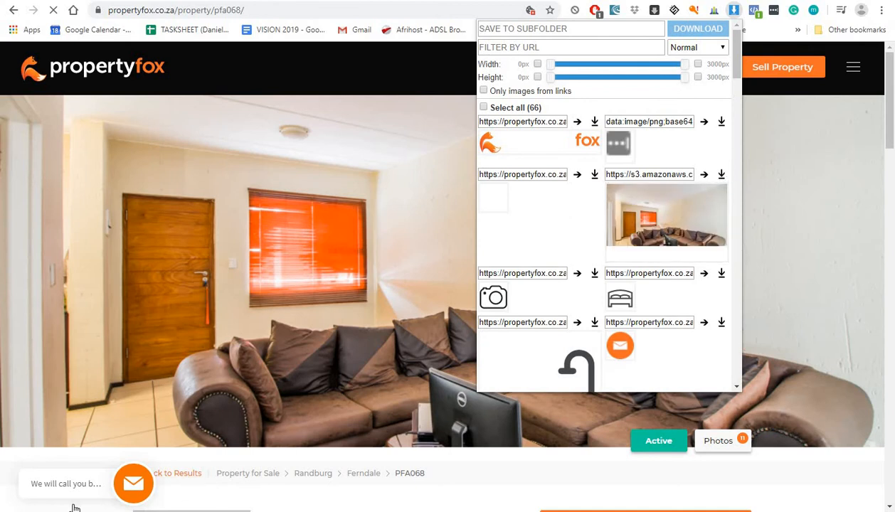
# Step: Download lounge1.jpg from the PropertyFox listing and return to the BlackDot Add Listing images
pyautogui.click(466, 2)
pyautogui.scroll(1, 356, 155)
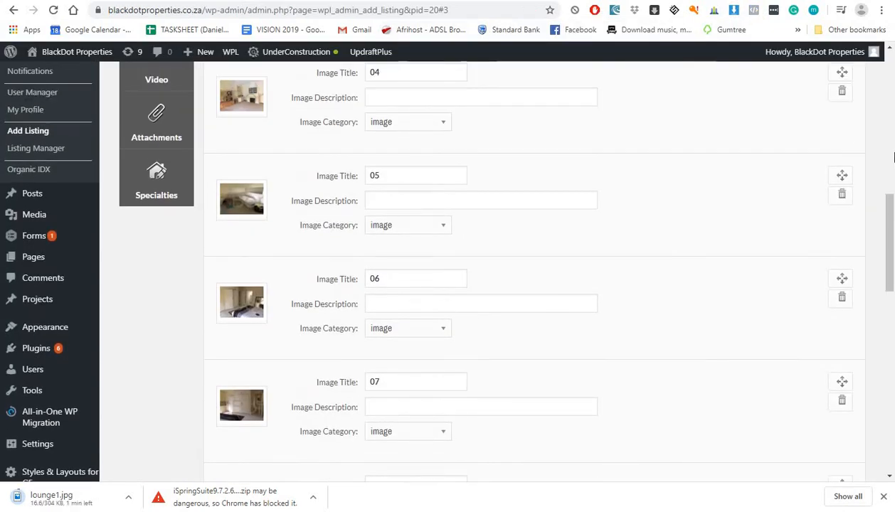
# Step: Delete gallery images 05, 06 and 07, confirming each prompt
pyautogui.click(841, 196)
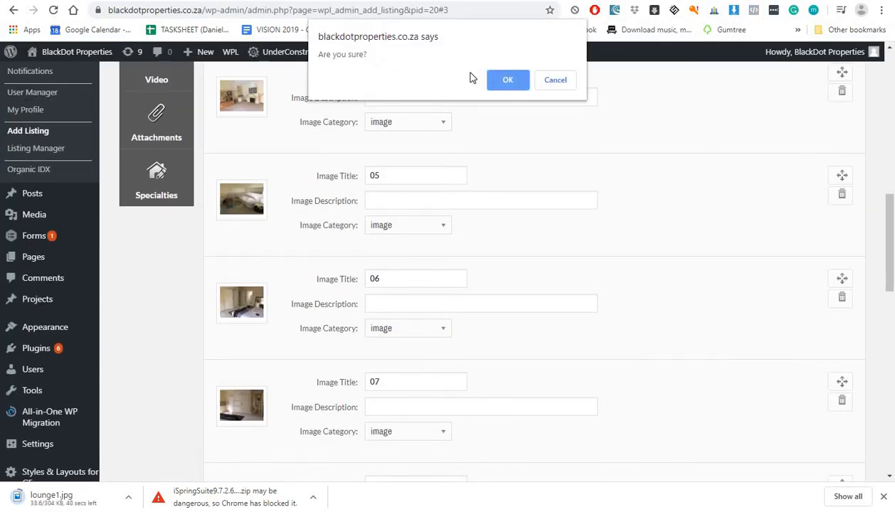
pyautogui.click(840, 196)
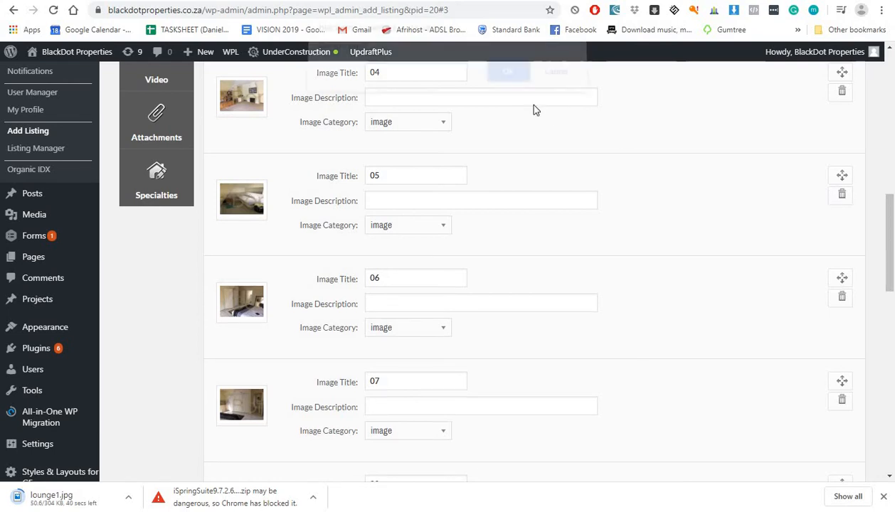
pyautogui.click(506, 77)
pyautogui.click(840, 194)
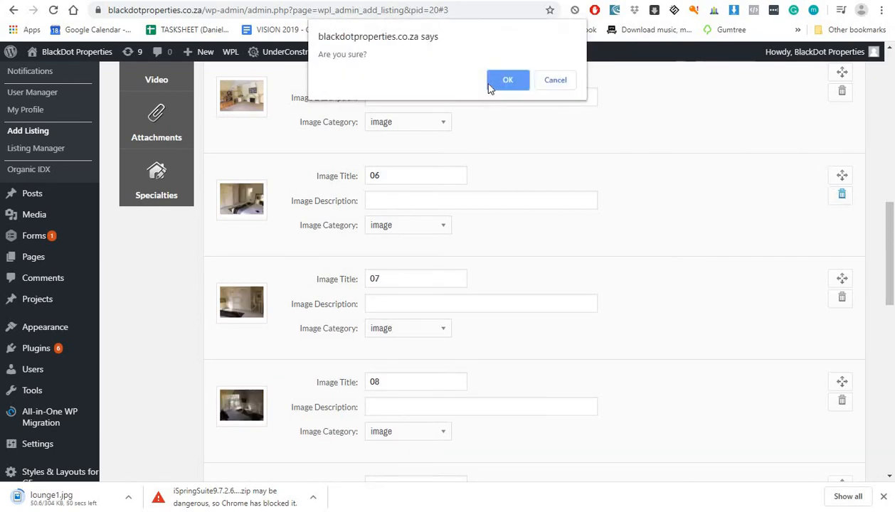
pyautogui.click(498, 80)
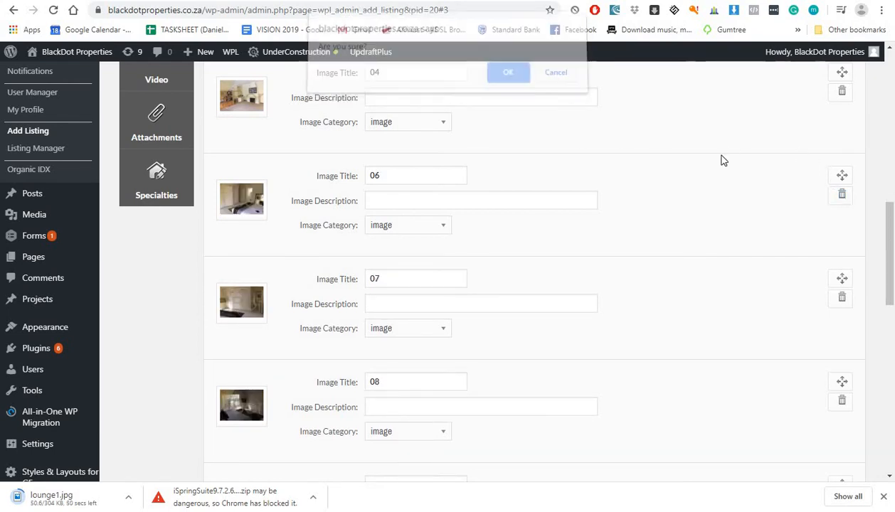
pyautogui.click(841, 196)
pyautogui.click(498, 79)
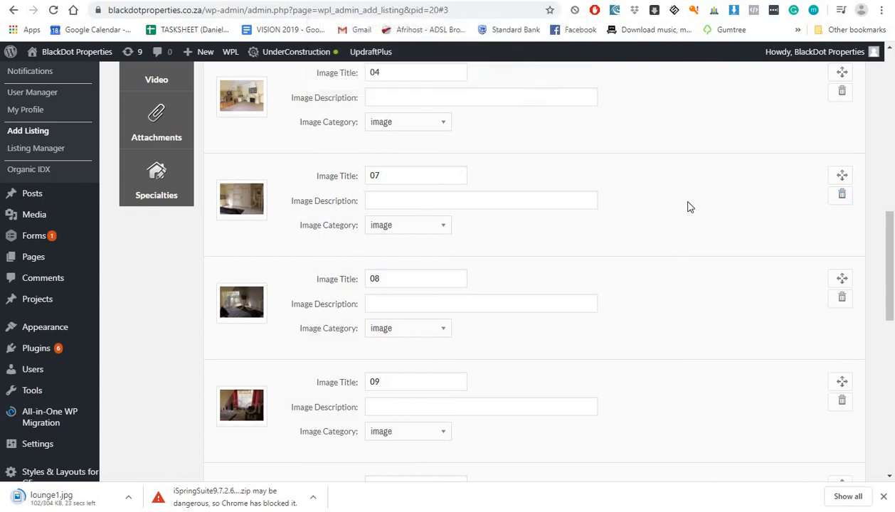
# Step: Delete gallery images 08, 09 and 10, then begin deleting image 14
pyautogui.click(836, 197)
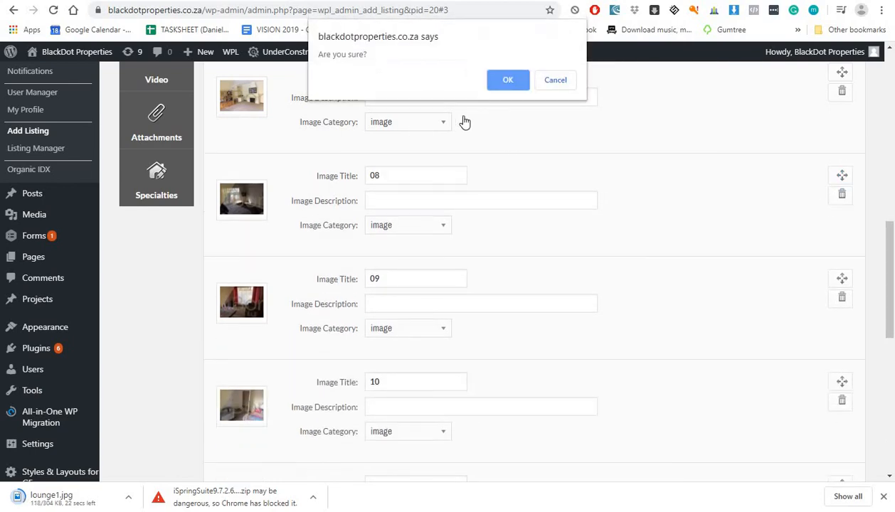
pyautogui.click(497, 85)
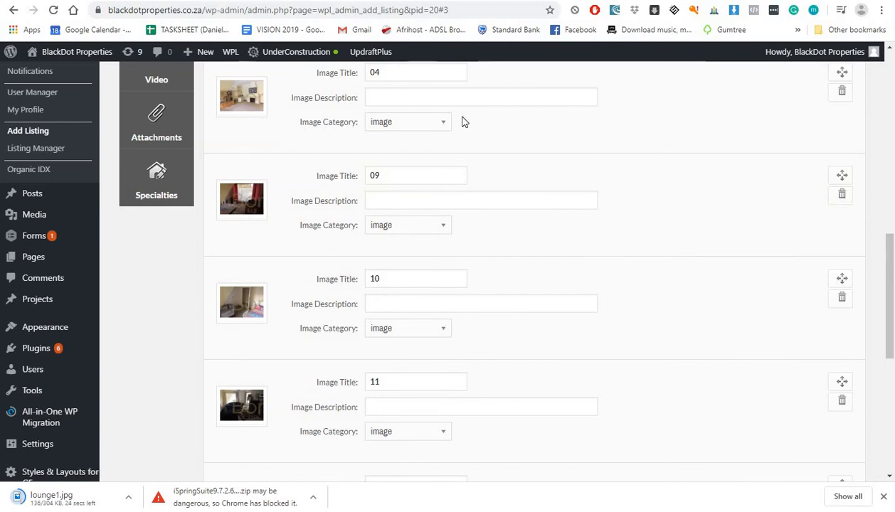
pyautogui.click(843, 194)
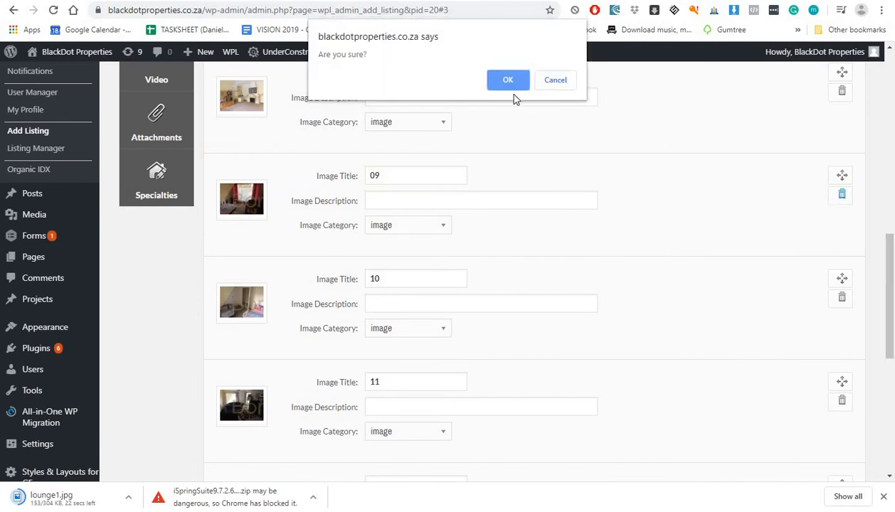
pyautogui.press('Return')
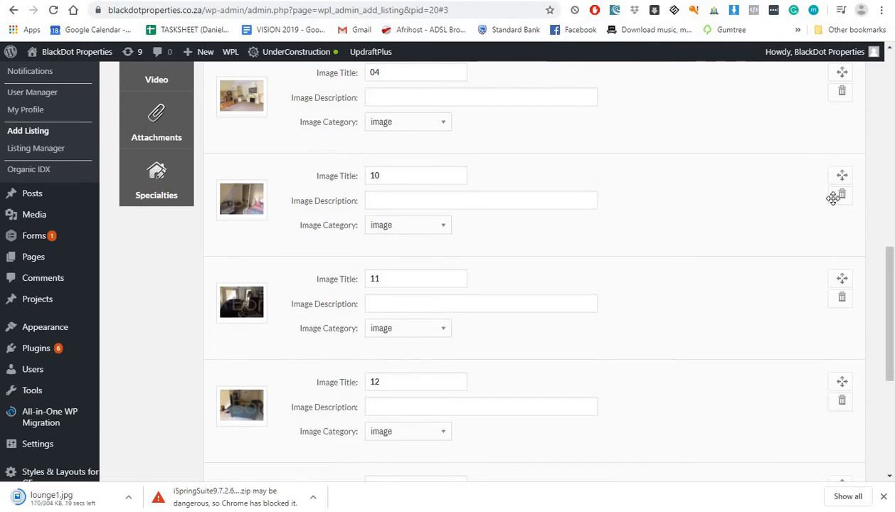
pyautogui.click(842, 194)
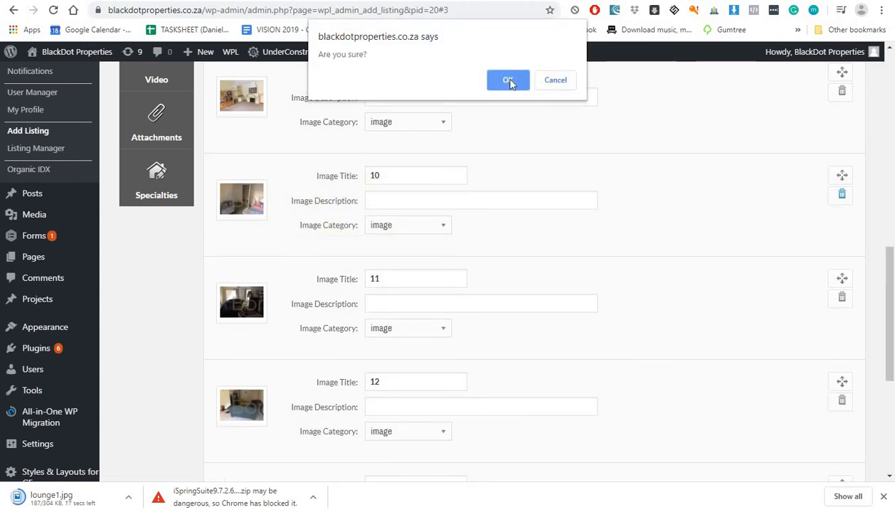
pyautogui.click(508, 71)
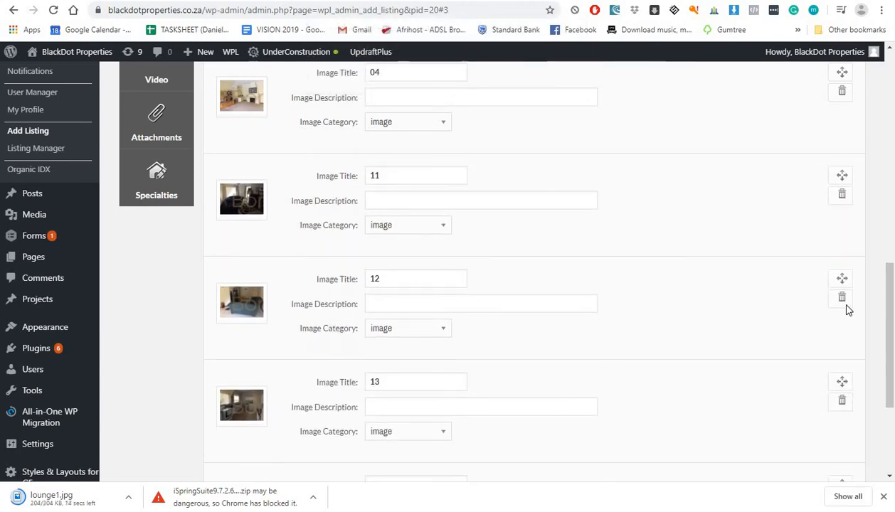
pyautogui.scroll(-3, 846, 309)
pyautogui.click(842, 317)
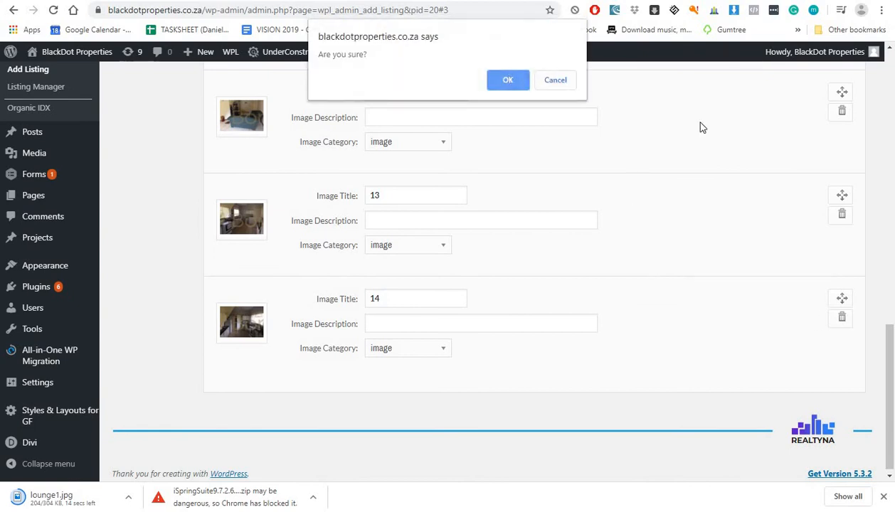
# Step: Delete gallery images 13, 12, 03 and 11, confirming each prompt
pyautogui.click(842, 315)
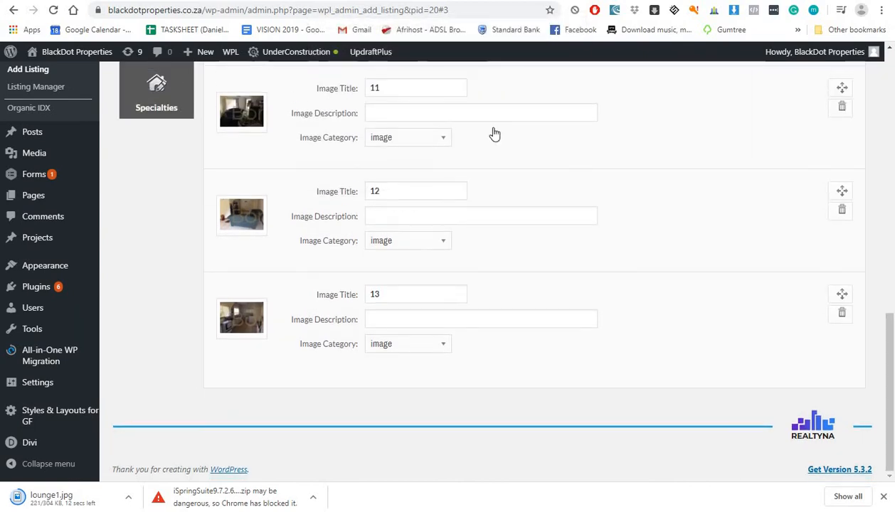
pyautogui.click(504, 81)
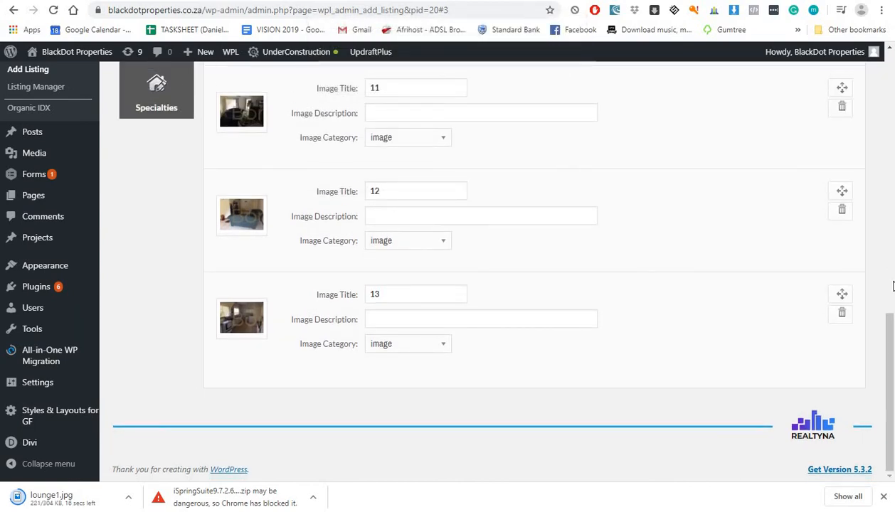
pyautogui.click(842, 314)
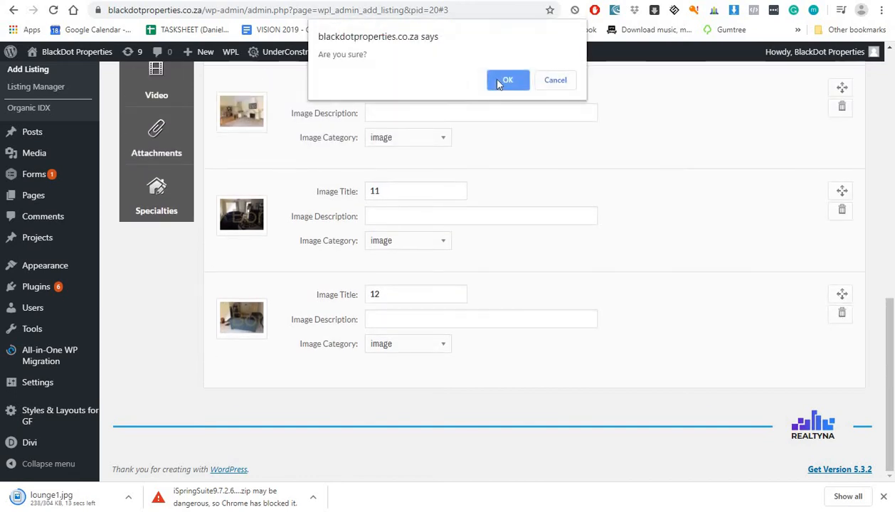
pyautogui.click(504, 81)
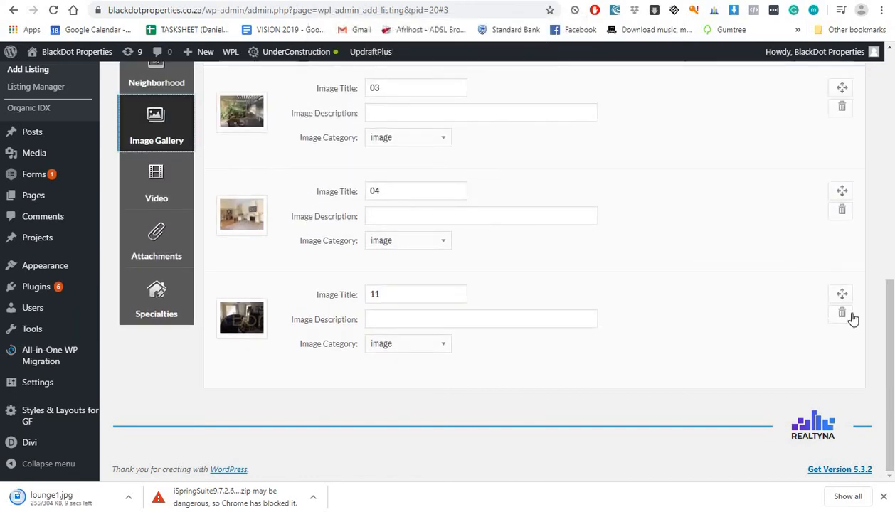
pyautogui.scroll(1, 498, 139)
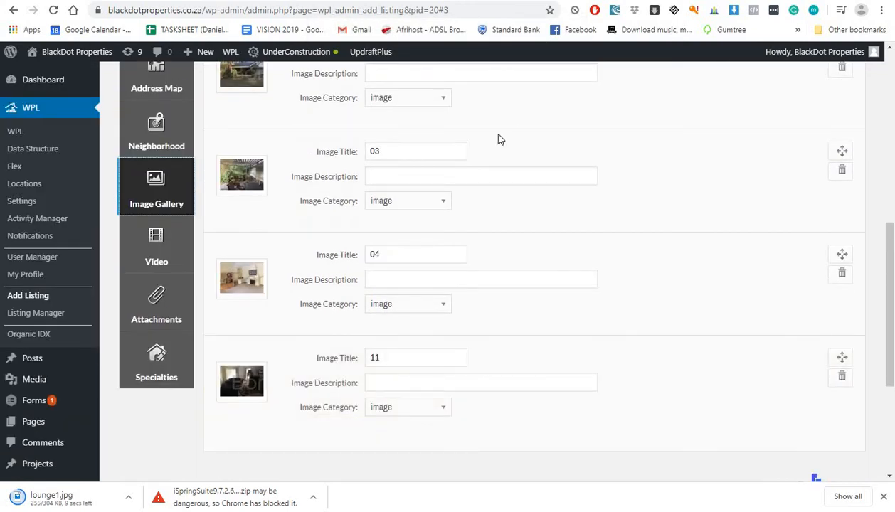
pyautogui.click(838, 168)
pyautogui.click(516, 81)
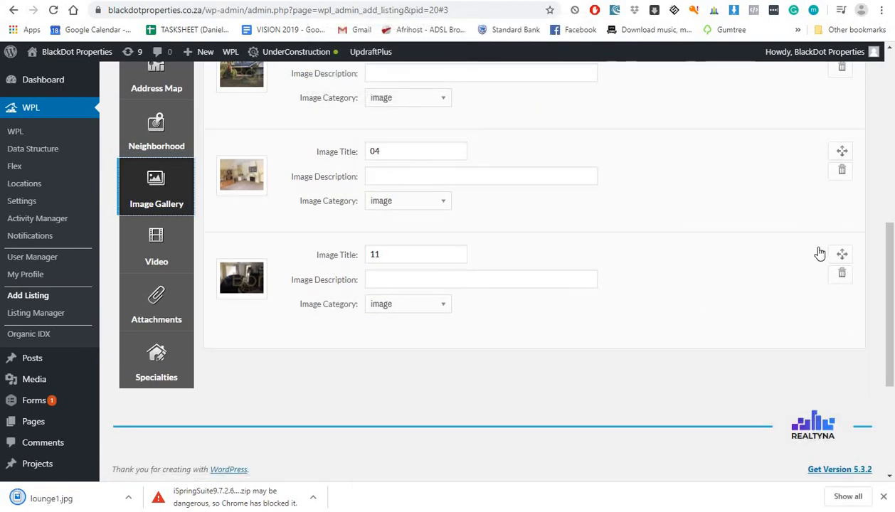
pyautogui.click(842, 273)
pyautogui.click(523, 80)
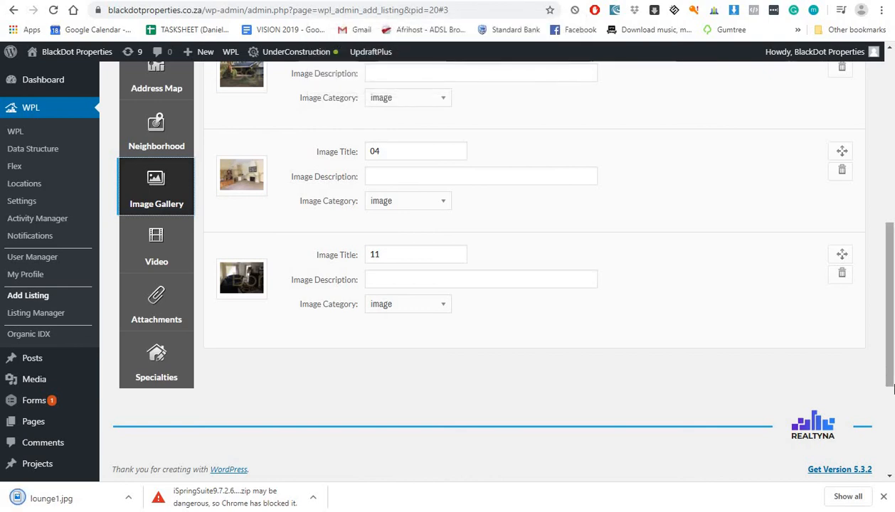
# Step: Delete images 04, 02 and the last remaining photo, leaving the gallery empty
pyautogui.click(841, 169)
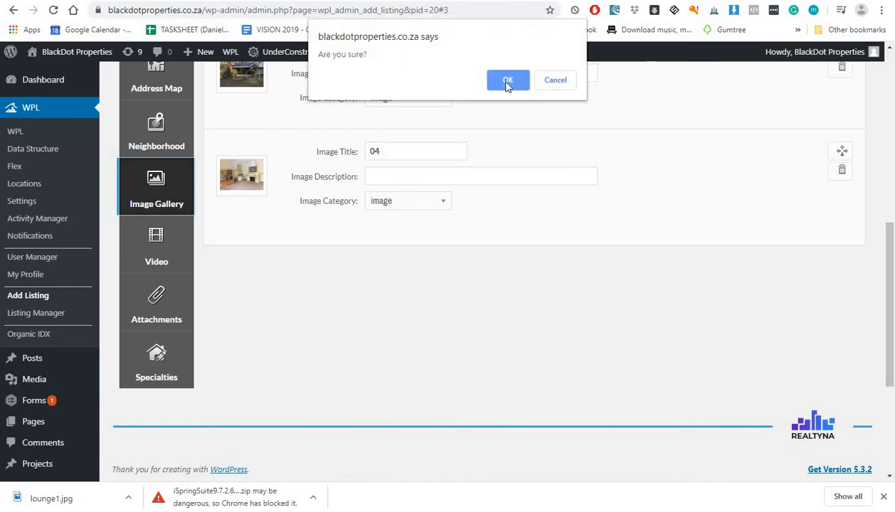
pyautogui.click(507, 81)
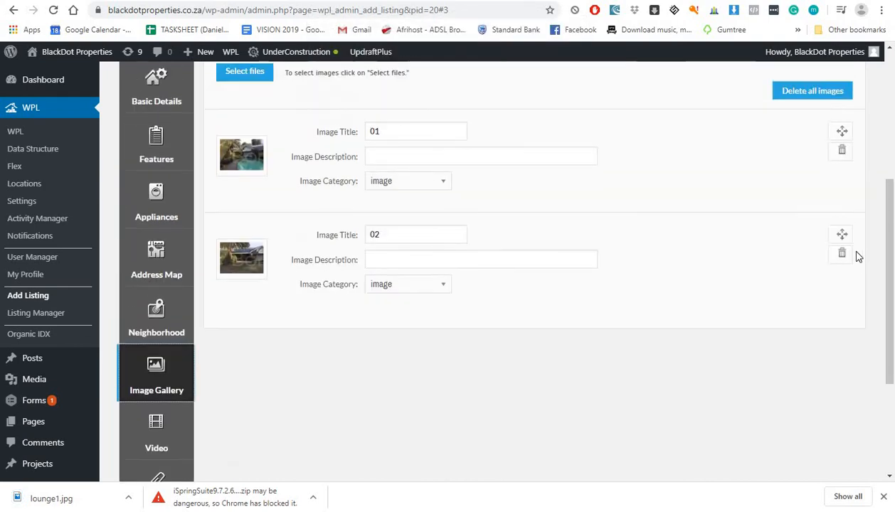
pyautogui.click(842, 254)
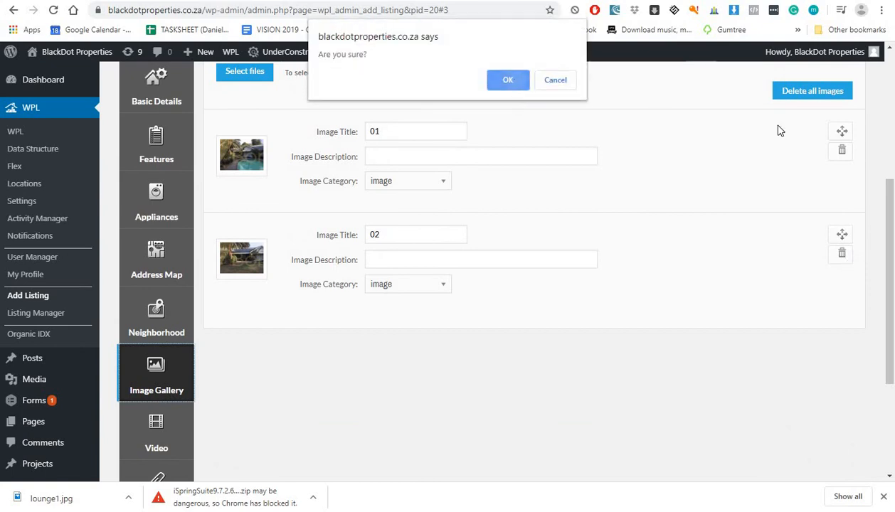
pyautogui.press('Return')
pyautogui.click(841, 151)
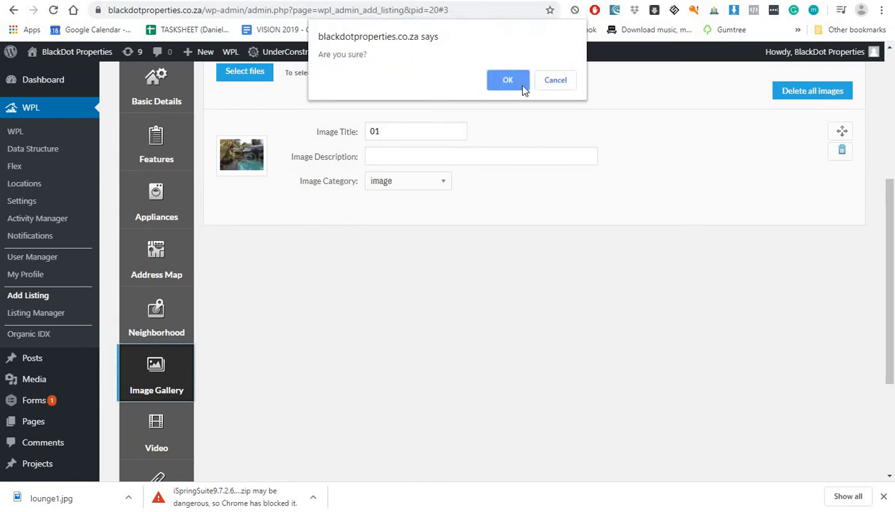
pyautogui.click(522, 86)
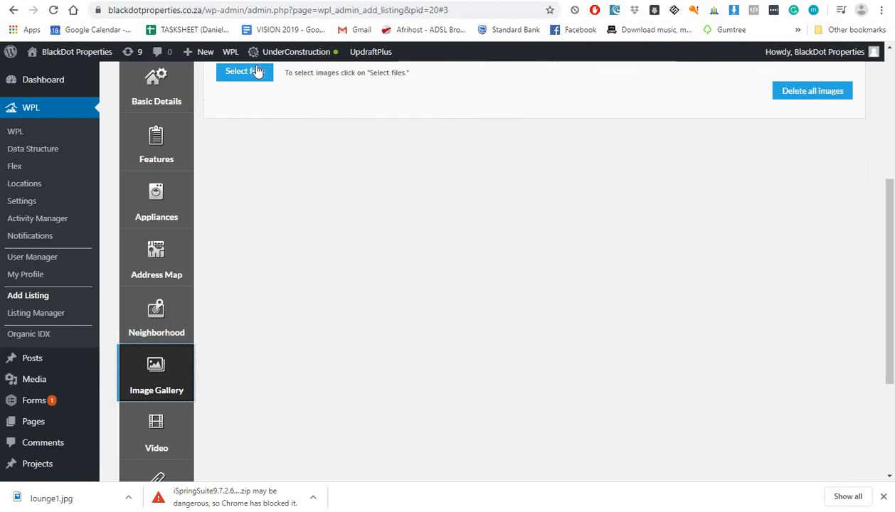
# Step: Upload lounge1.jpg from Downloads to the listing gallery and select its image title field
pyautogui.click(258, 72)
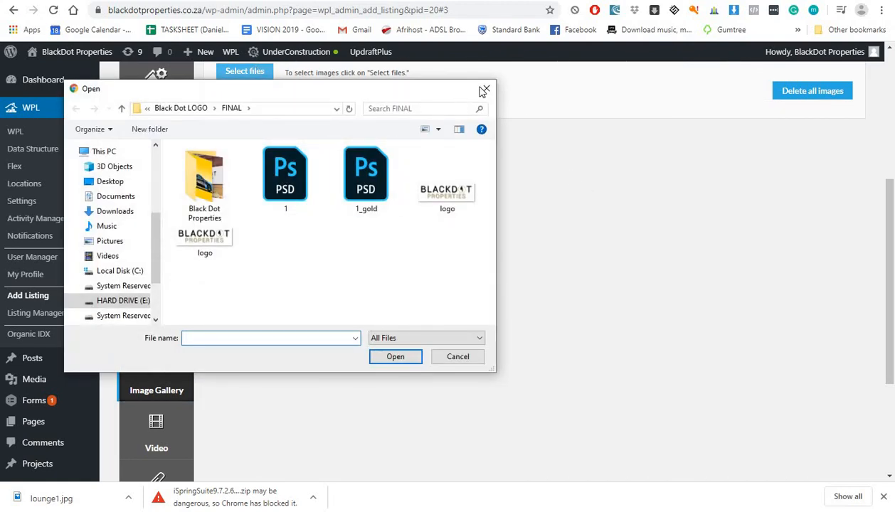
pyautogui.press('Escape')
pyautogui.scroll(3, 330, 173)
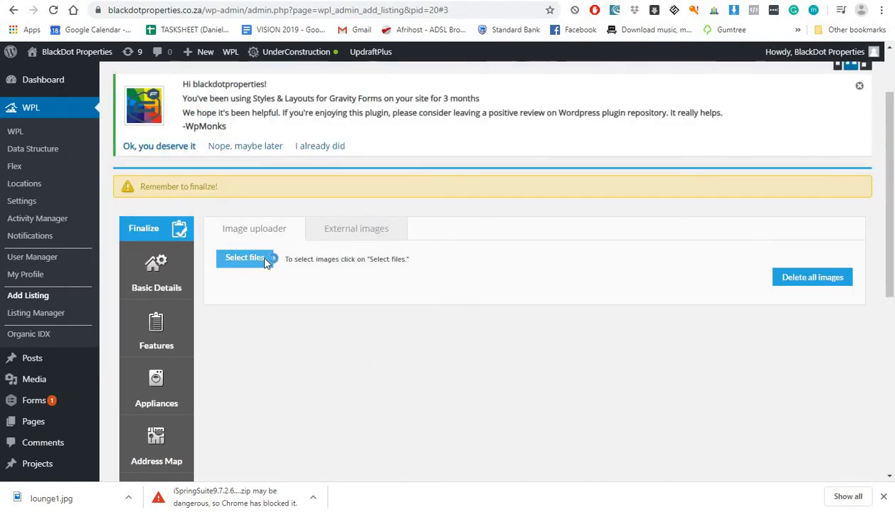
pyautogui.click(265, 260)
pyautogui.press('Escape')
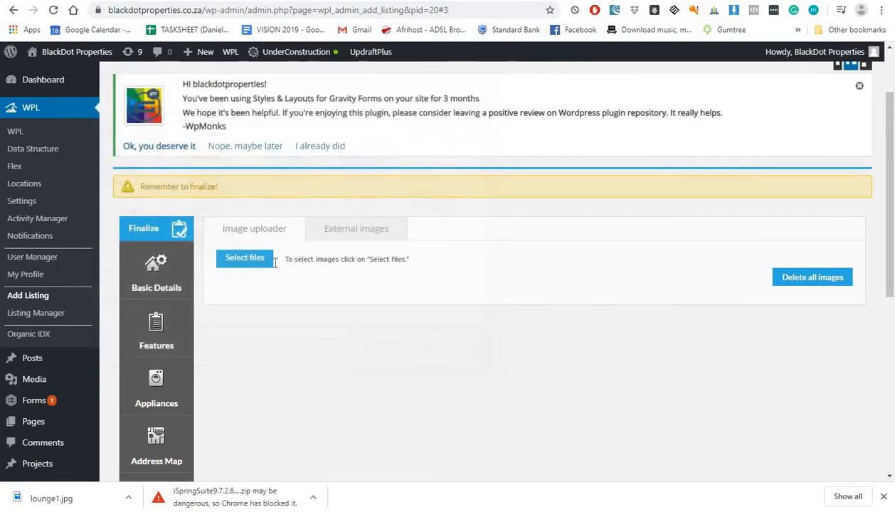
pyautogui.click(270, 264)
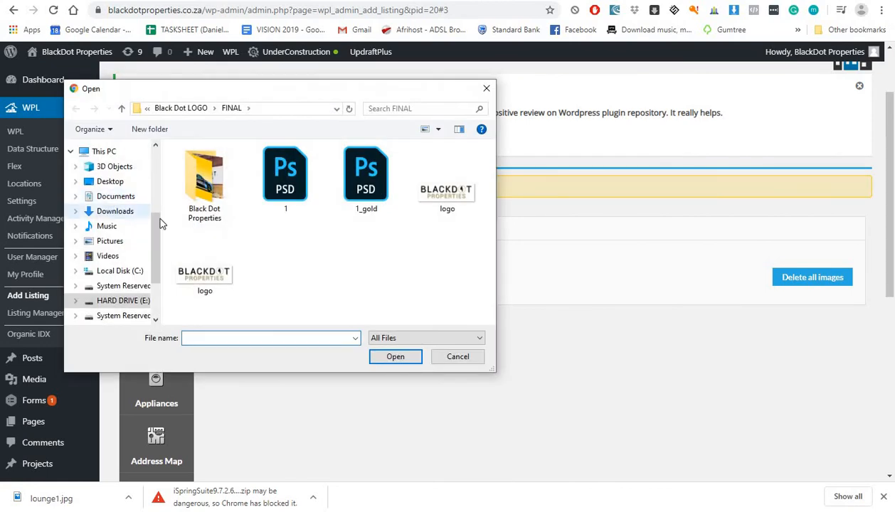
pyautogui.click(114, 211)
pyautogui.click(192, 167)
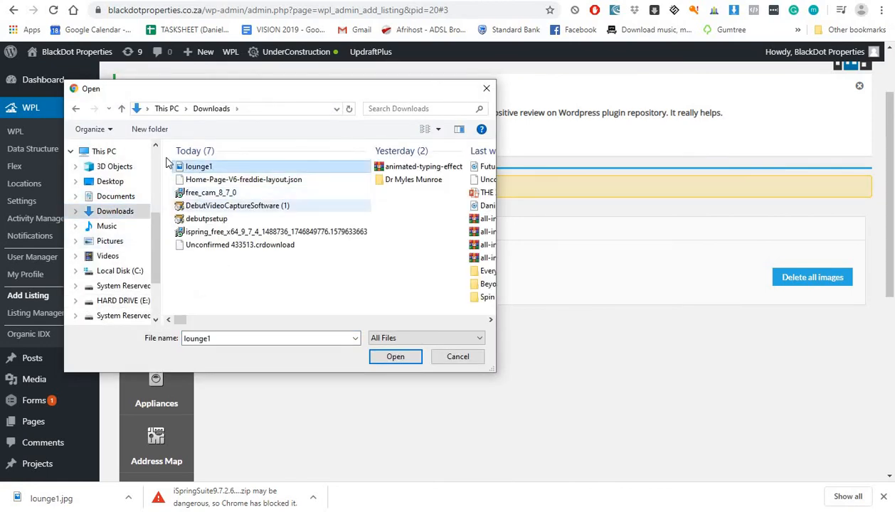
pyautogui.click(384, 356)
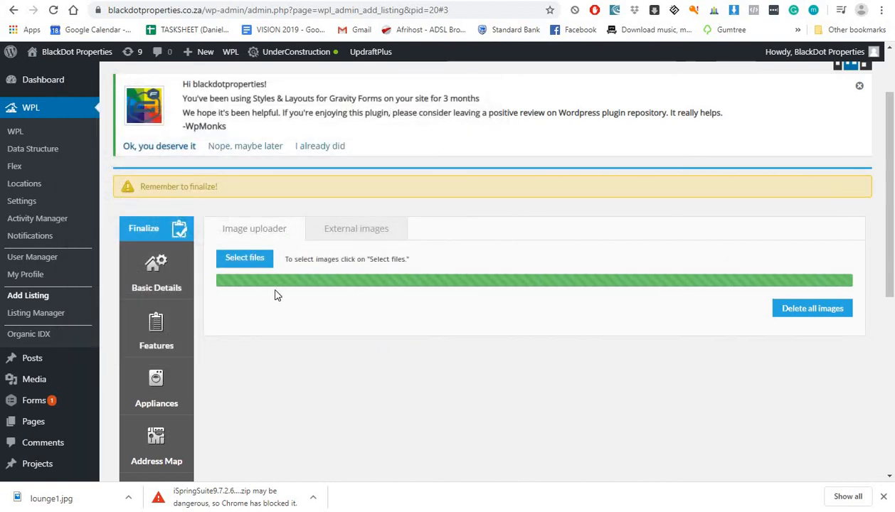
pyautogui.click(388, 318)
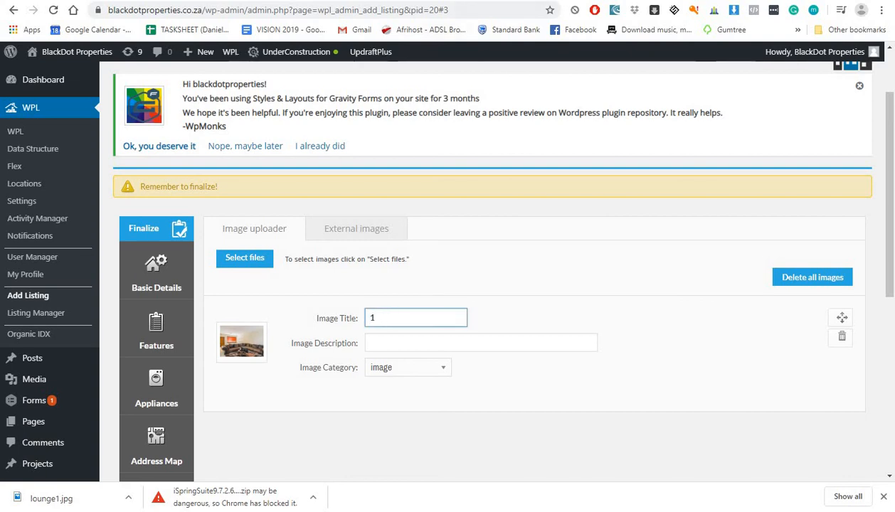
# Step: Select the '1 Bedroom Apartment' heading on the PropertyFox listing page
pyautogui.hotkey('ctrl', 'Tab')
pyautogui.scroll(-4, 306, 317)
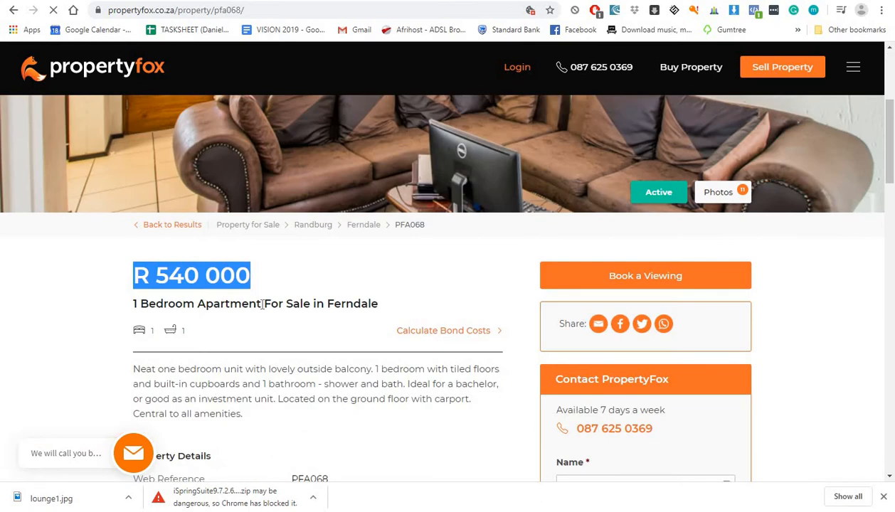
pyautogui.moveTo(262, 303); pyautogui.dragTo(133, 303)
pyautogui.click(245, 290)
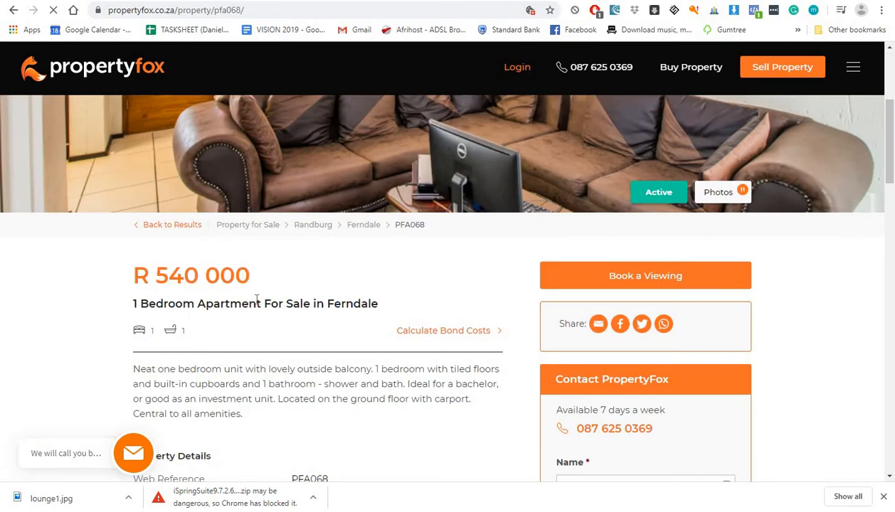
pyautogui.moveTo(257, 304)
pyautogui.mouseDown()
pyautogui.moveTo(135, 303)
pyautogui.moveTo(258, 301)
pyautogui.mouseUp()
# Step: Title the lounge photo '1 Bedroom Apartment' and move into its image description
pyautogui.click(261, 301)
pyautogui.hotkey('ctrl', 'Tab')
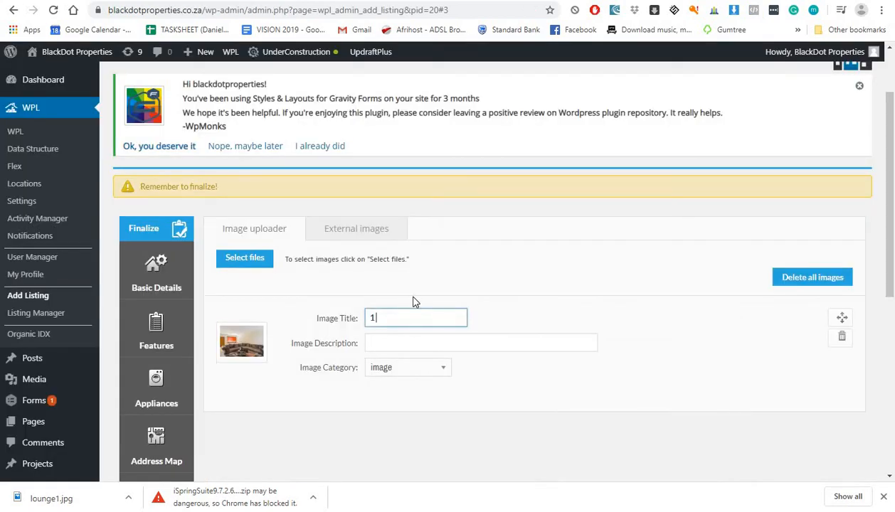
pyautogui.write('1 bED')
pyautogui.write('ed')
pyautogui.write('room Apar')
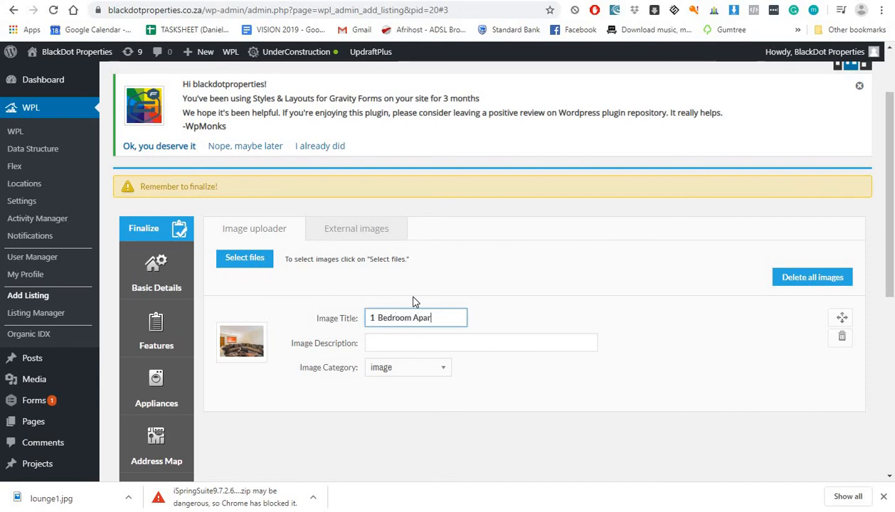
pyautogui.write('tment')
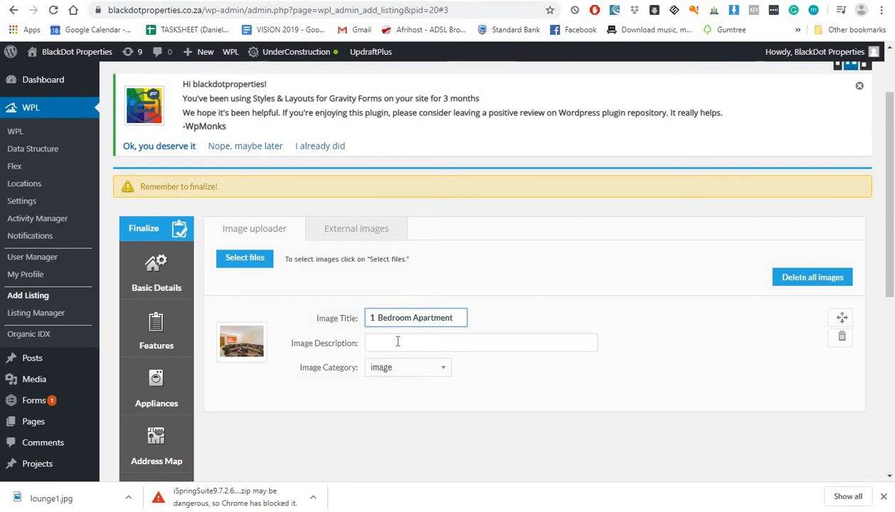
pyautogui.click(397, 341)
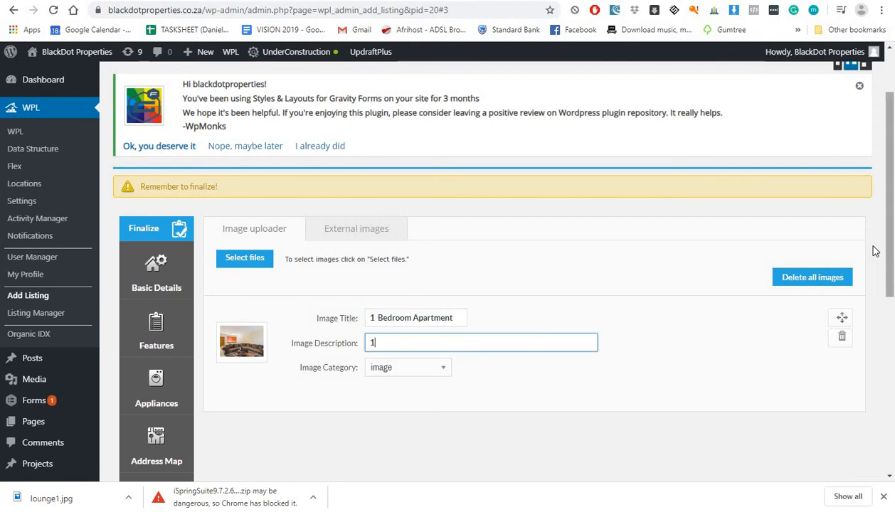
pyautogui.scroll(-3, 344, 215)
pyautogui.scroll(-6, 170, 339)
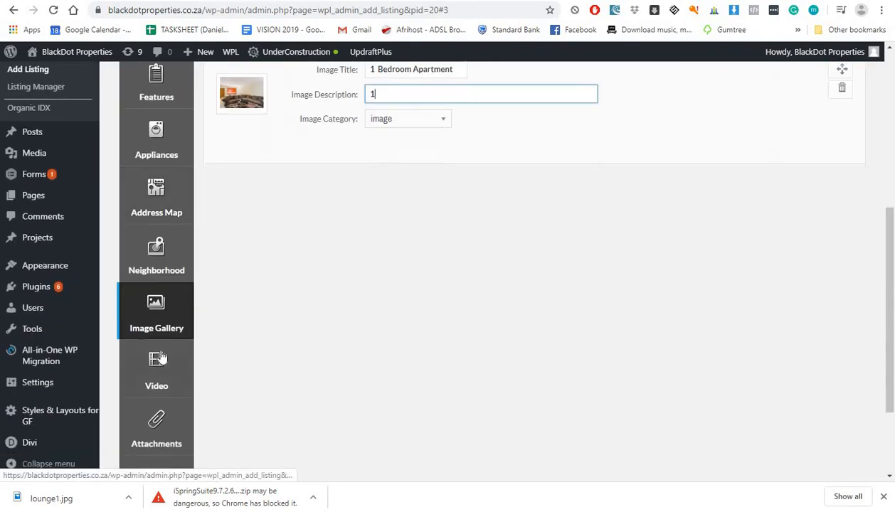
# Step: Look through the listing's video and attachments sections and browse for an attachment file
pyautogui.click(162, 265)
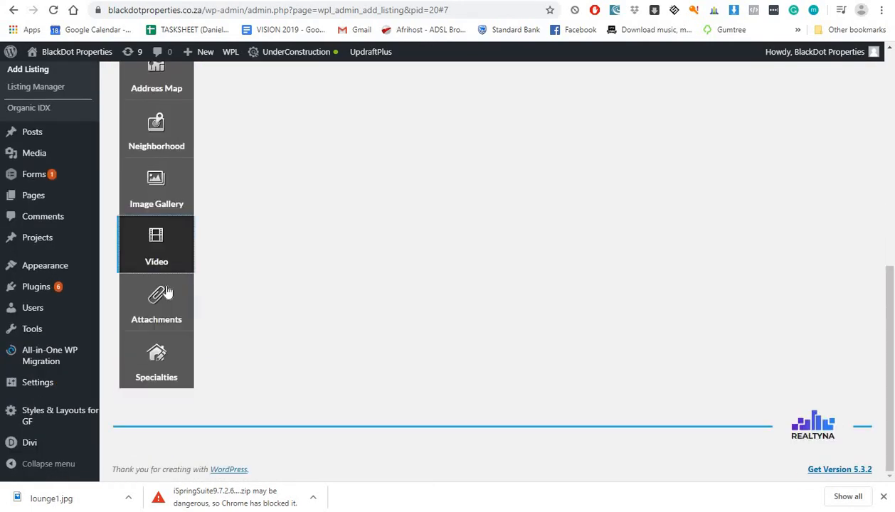
pyautogui.click(160, 299)
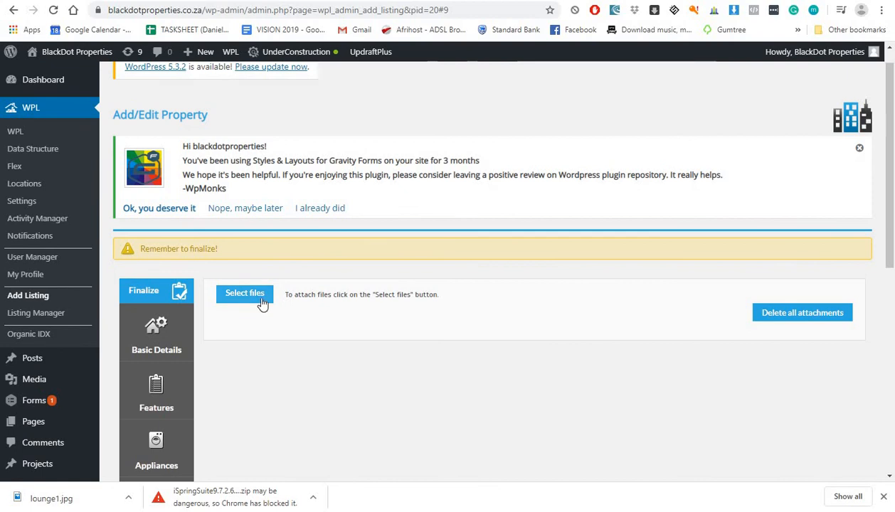
pyautogui.scroll(-1, 267, 284)
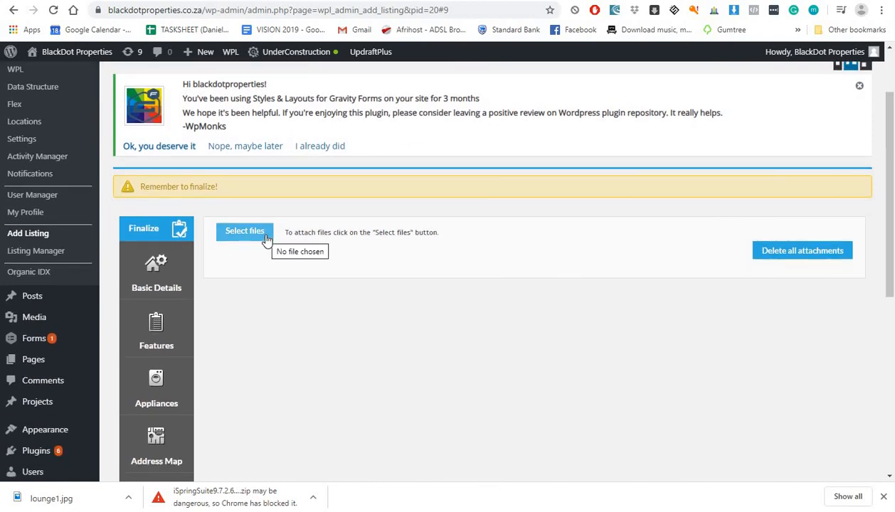
pyautogui.click(883, 497)
pyautogui.scroll(-5, 210, 270)
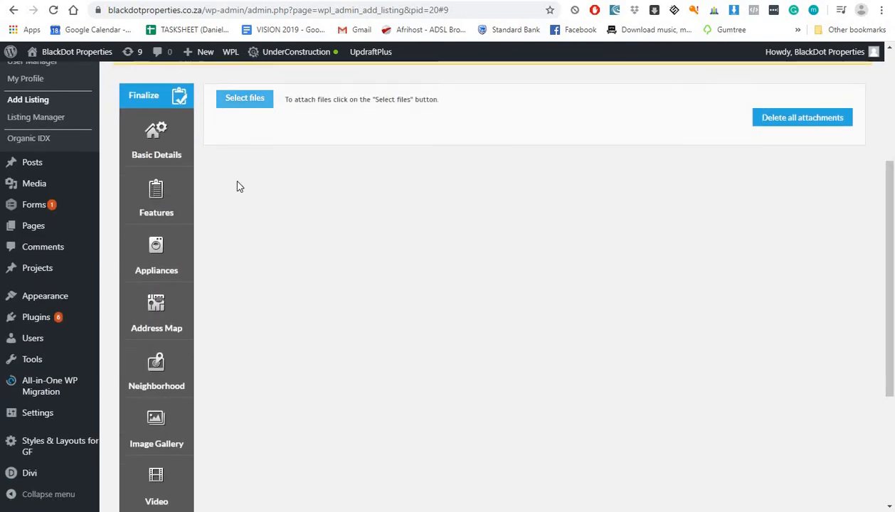
pyautogui.scroll(5, 289, 288)
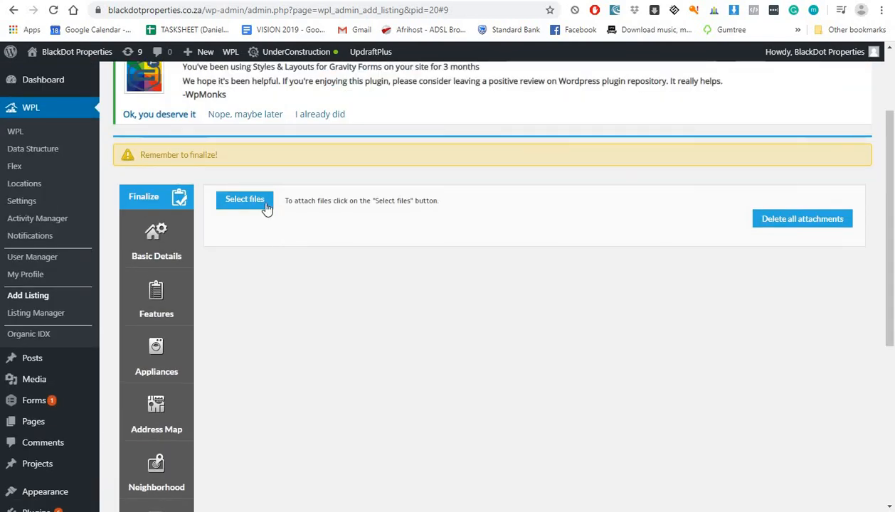
pyautogui.scroll(-3, 236, 320)
pyautogui.click(174, 407)
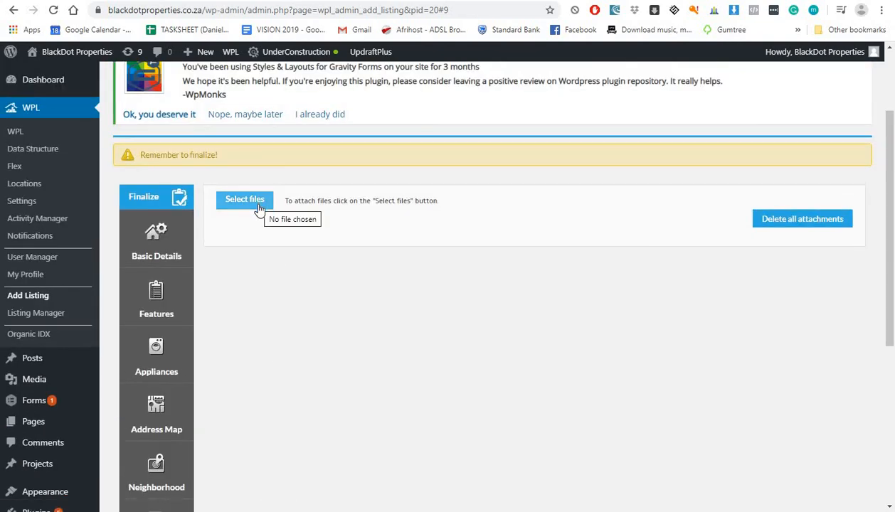
pyautogui.click(241, 200)
pyautogui.scroll(-4, 260, 210)
pyautogui.scroll(5, 260, 209)
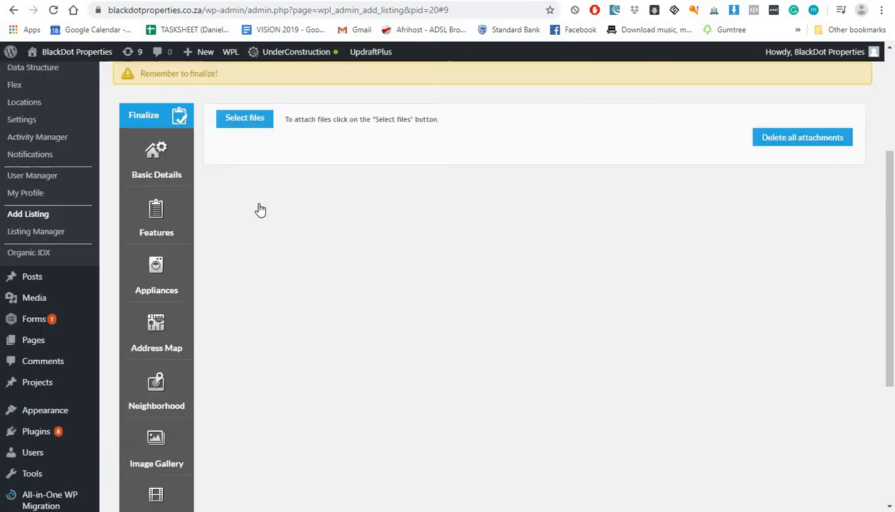
pyautogui.scroll(-5, 259, 320)
pyautogui.scroll(-3, 220, 358)
# Step: Review the specialties options, leaving only For Sale ticked
pyautogui.click(171, 390)
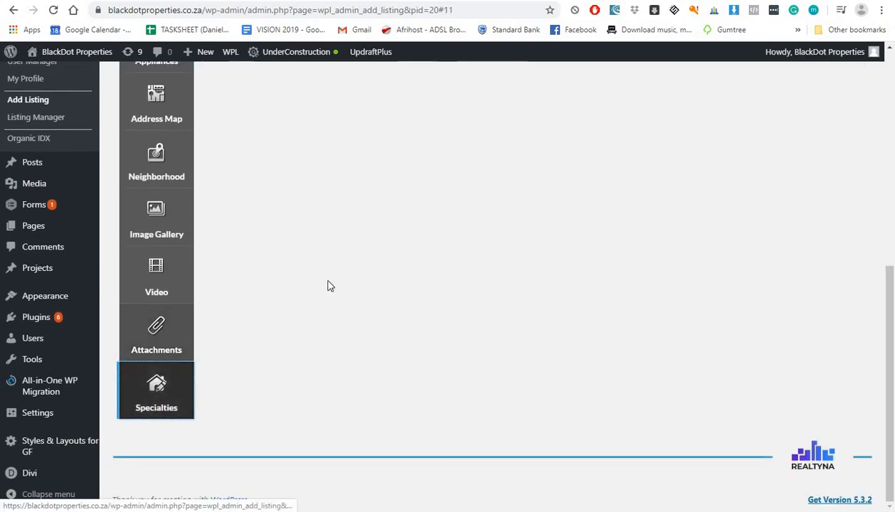
pyautogui.scroll(-5, 329, 286)
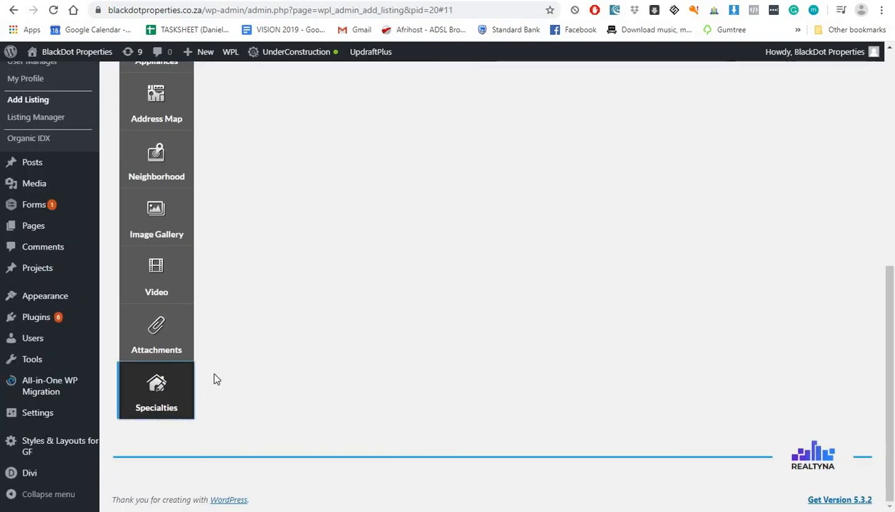
pyautogui.scroll(5, 267, 284)
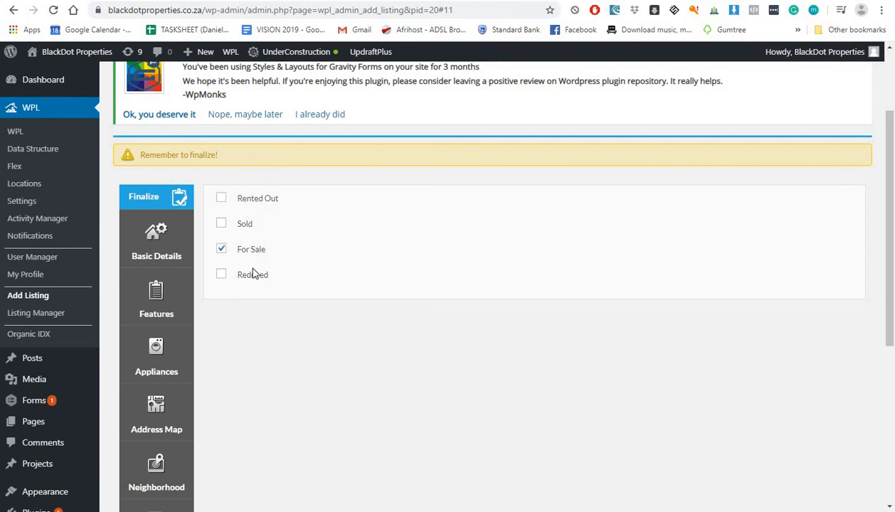
pyautogui.scroll(-5, 225, 219)
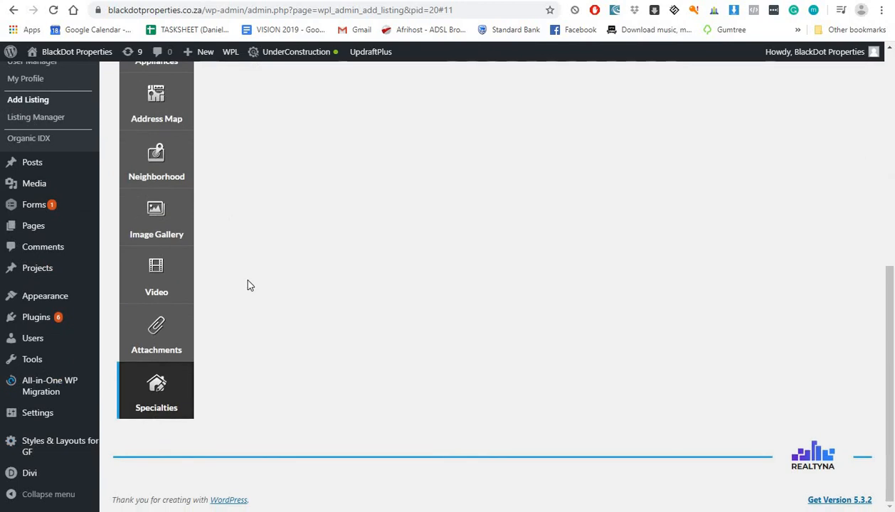
pyautogui.scroll(5, 248, 284)
pyautogui.scroll(2, 250, 286)
pyautogui.scroll(-5, 250, 282)
pyautogui.scroll(5, 249, 284)
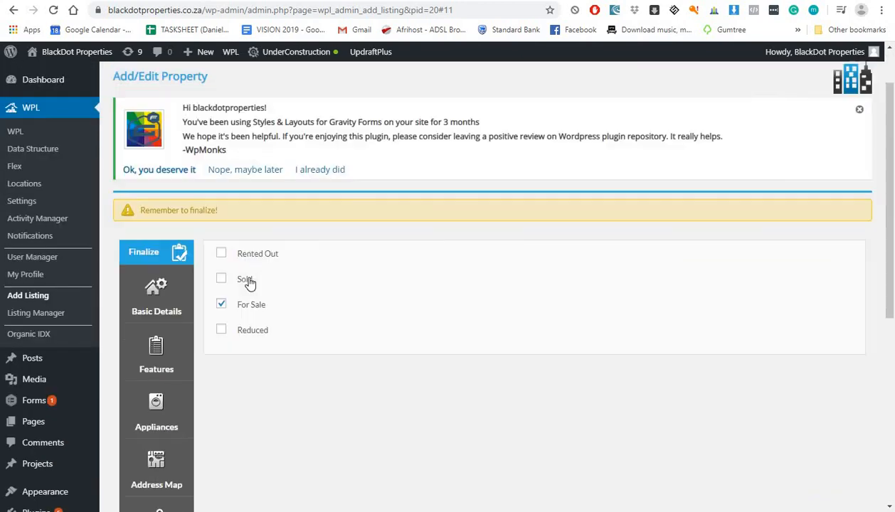
pyautogui.scroll(-5, 206, 334)
pyautogui.scroll(6, 175, 377)
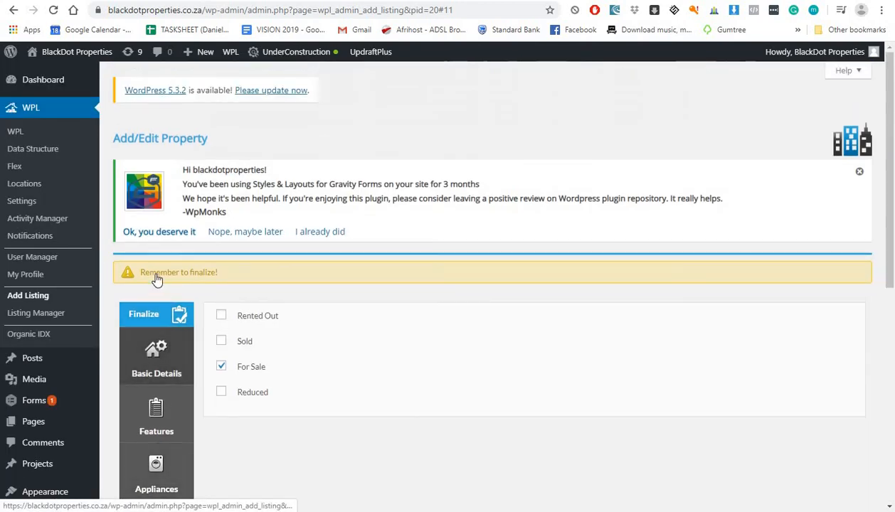
pyautogui.scroll(-6, 284, 278)
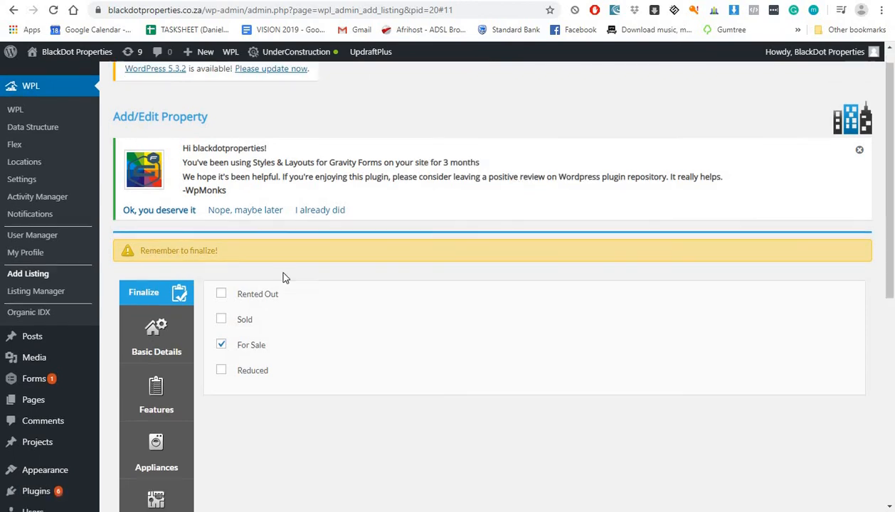
pyautogui.scroll(7, 392, 325)
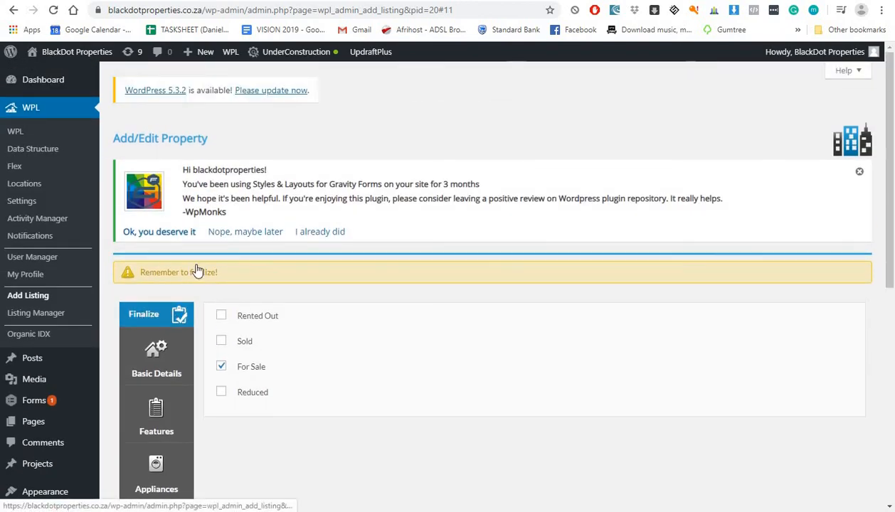
# Step: Finalize the apartment listing and choose 'View this listing' in the success panel
pyautogui.click(168, 318)
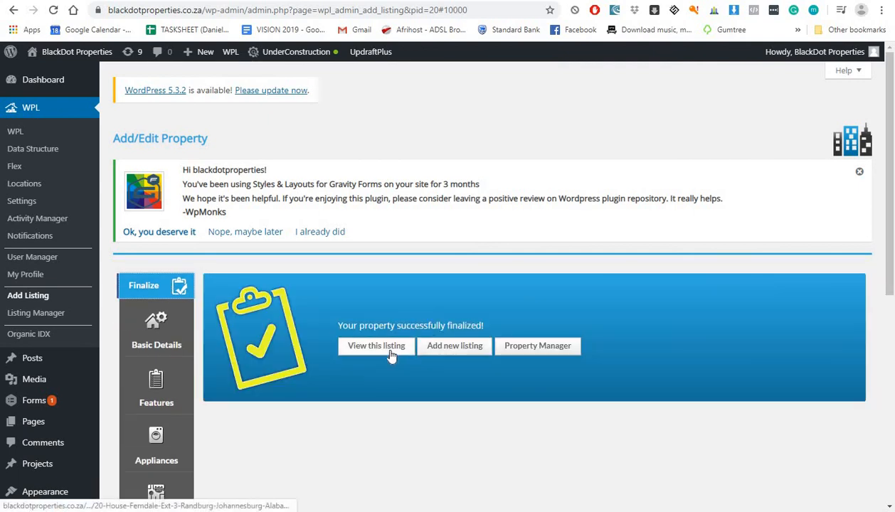
pyautogui.click(388, 348)
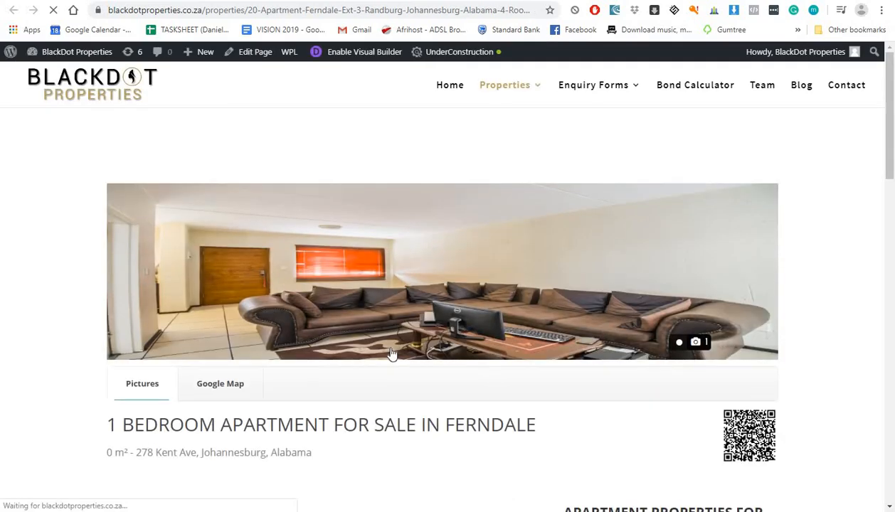
# Step: Review the Ferndale apartment page's lounge photo, R540 price, features and address
pyautogui.scroll(-1, 292, 276)
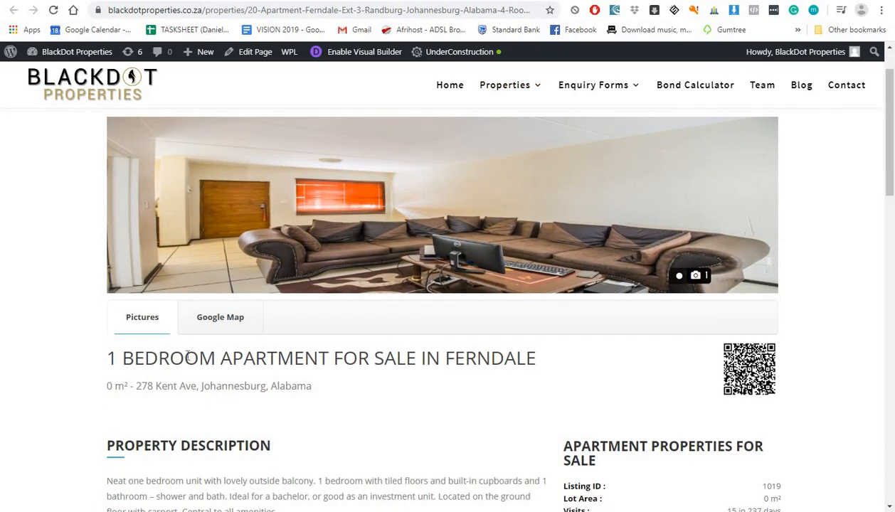
pyautogui.scroll(-2, 420, 313)
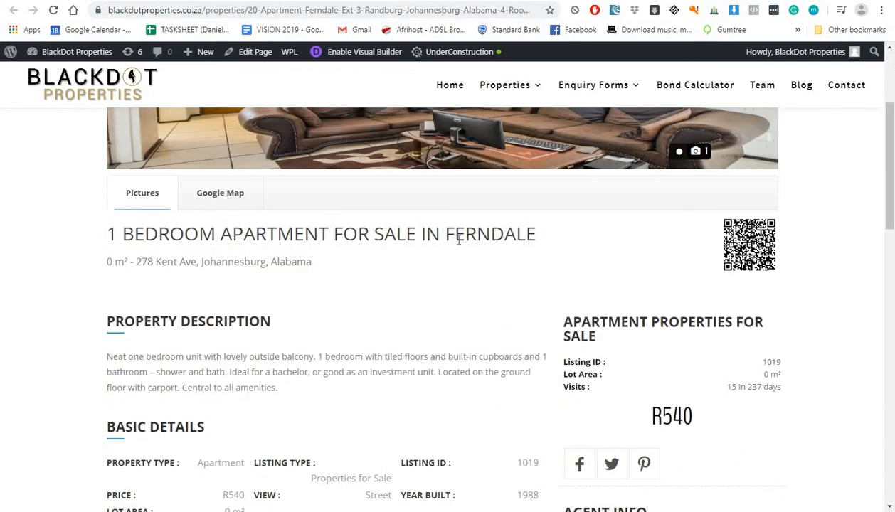
pyautogui.scroll(-2, 459, 240)
pyautogui.scroll(-1, 459, 243)
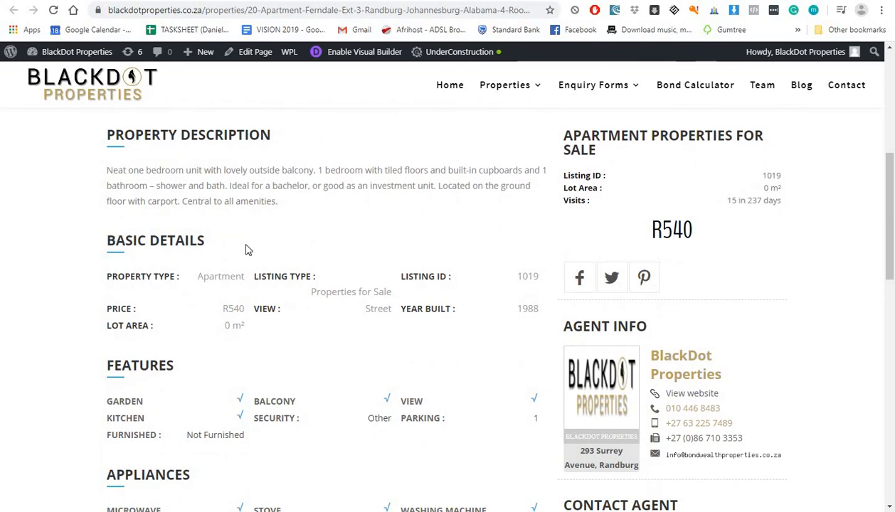
pyautogui.scroll(-4, 213, 197)
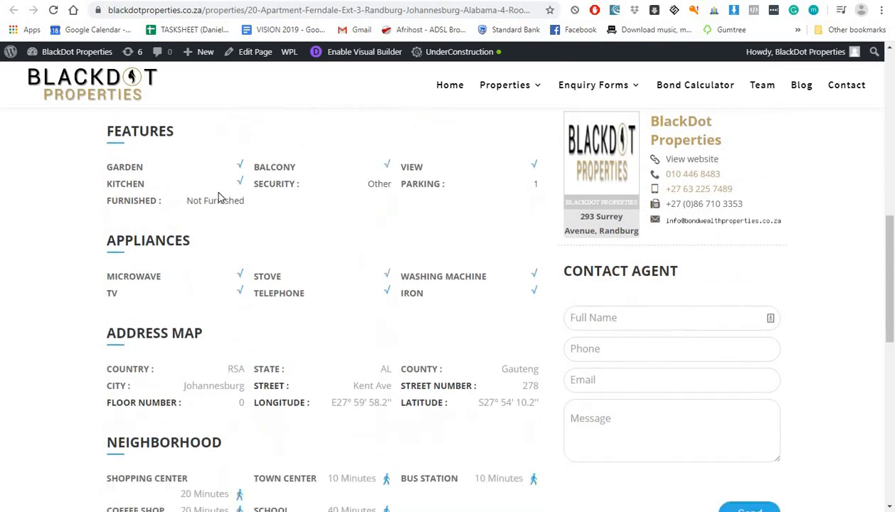
pyautogui.scroll(-1, 206, 296)
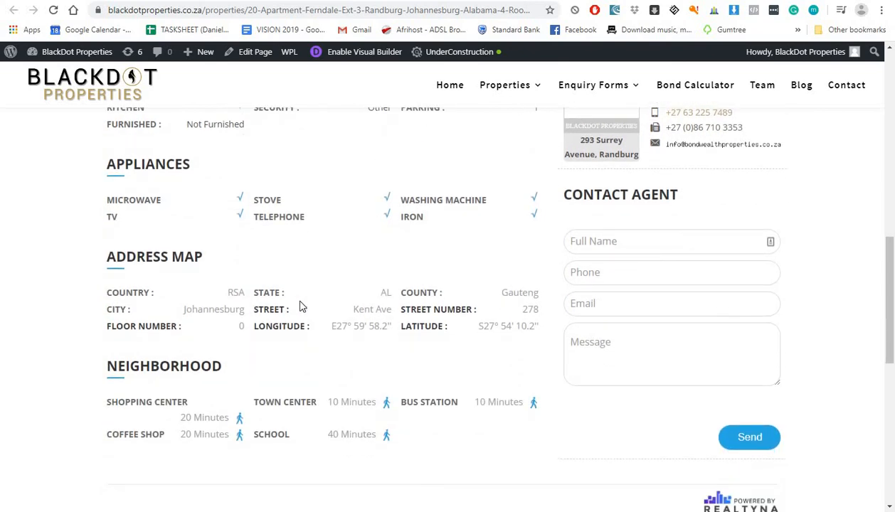
pyautogui.scroll(-2, 301, 328)
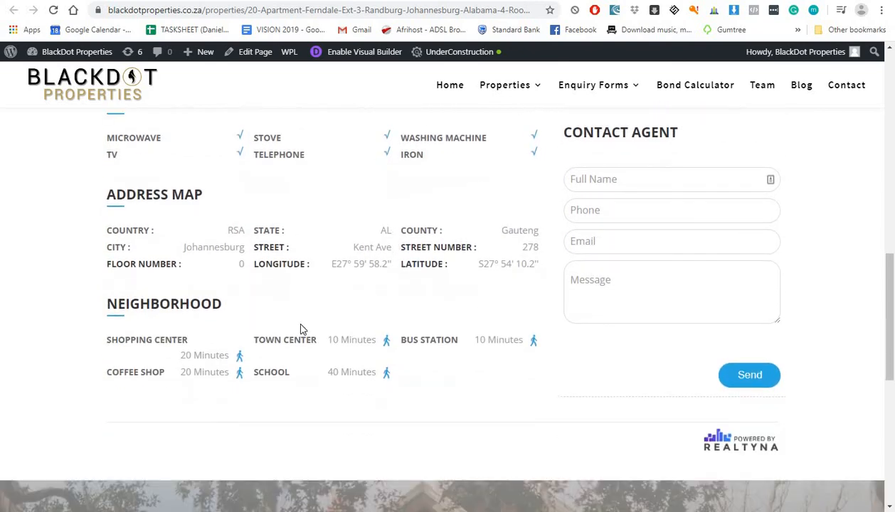
pyautogui.scroll(6, 654, 334)
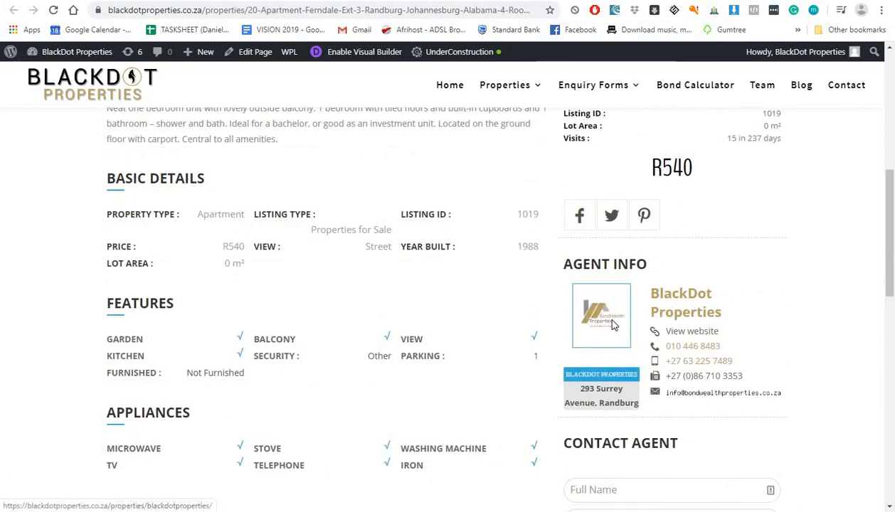
pyautogui.scroll(6, 501, 338)
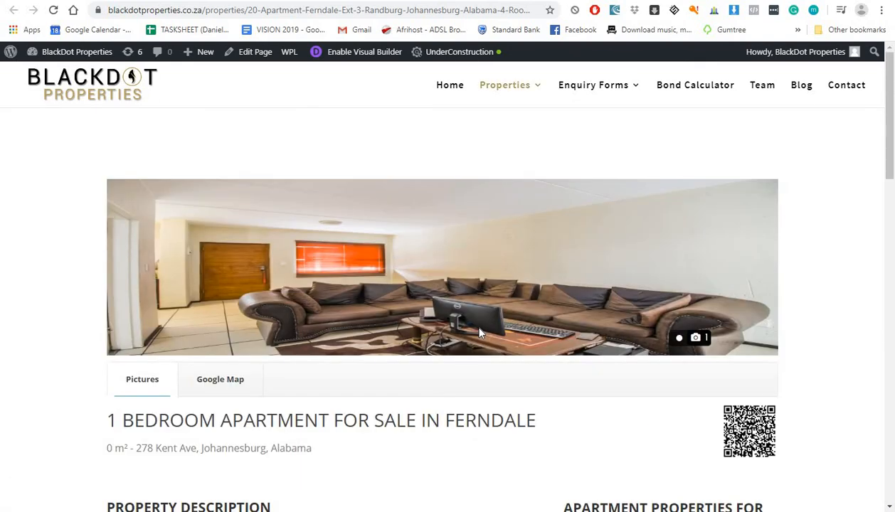
pyautogui.scroll(-15, 237, 284)
pyautogui.scroll(15, 236, 284)
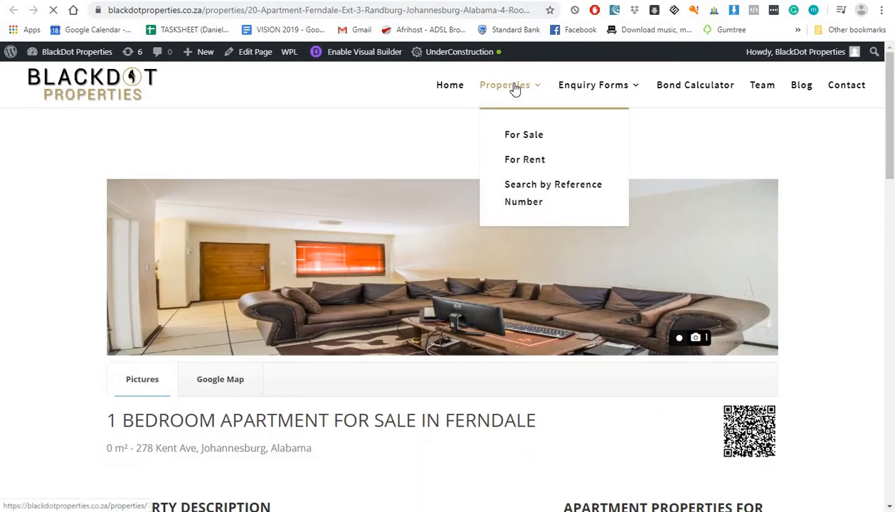
# Step: Check the Properties page lists the R540 Ferndale apartment beside the Tshepisong house on the map
pyautogui.click(515, 88)
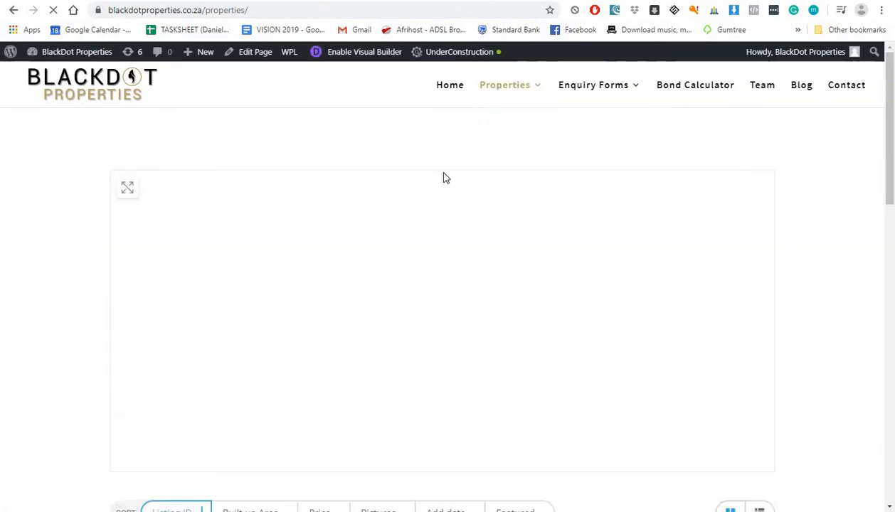
pyautogui.scroll(-3, 443, 186)
pyautogui.scroll(-2, 444, 186)
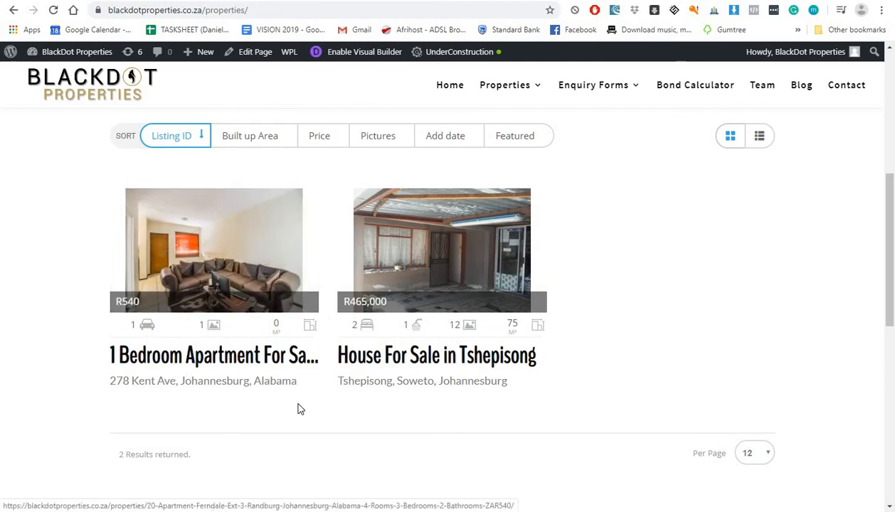
pyautogui.scroll(-1, 319, 360)
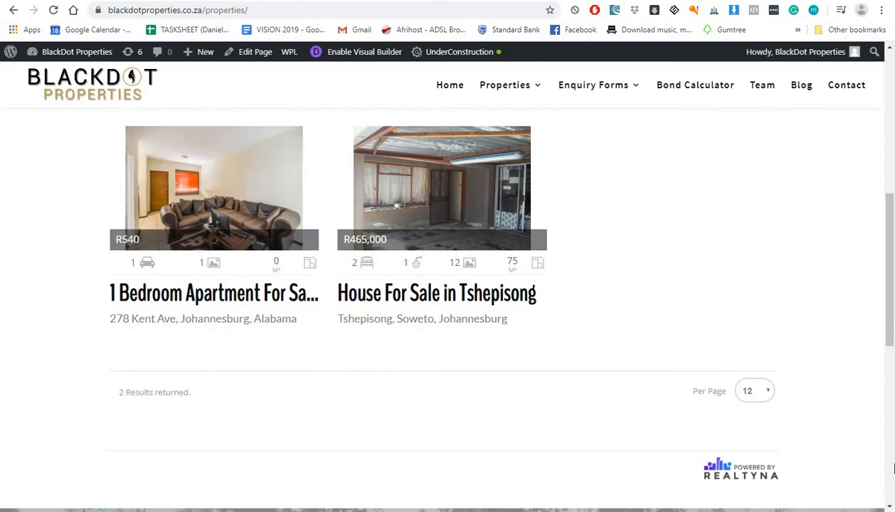
pyautogui.scroll(5, 626, 208)
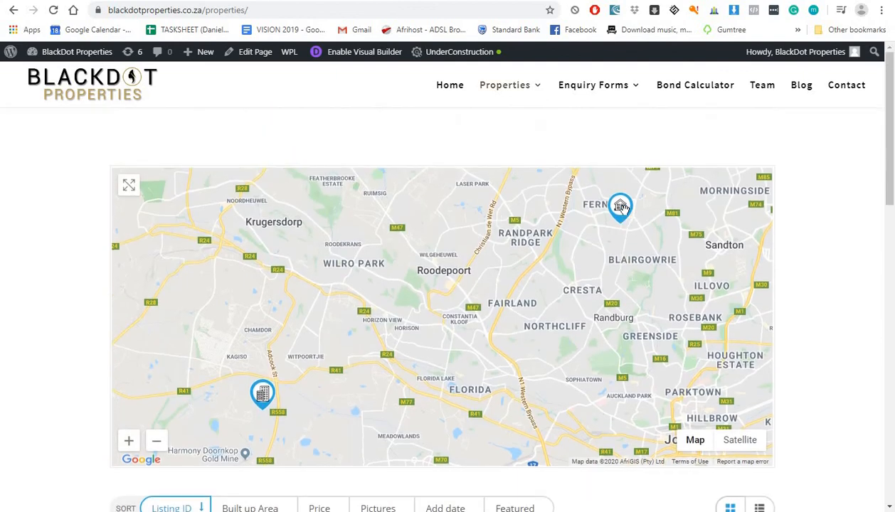